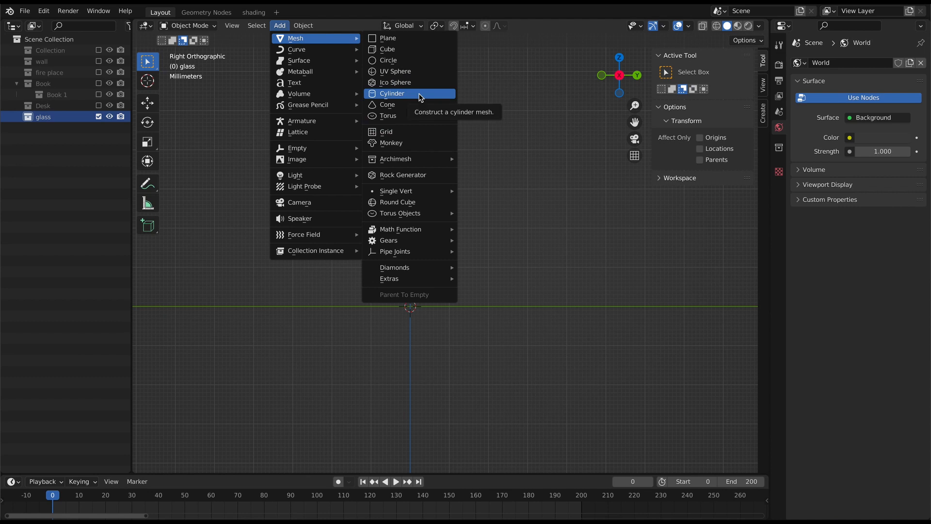
Step: Add a mesh cylinder at the origin and set its dimensions to X 0.01 m, Y 0.01 m and Z 0.008 m
left_click(421, 94)
key("KP_Decimal")
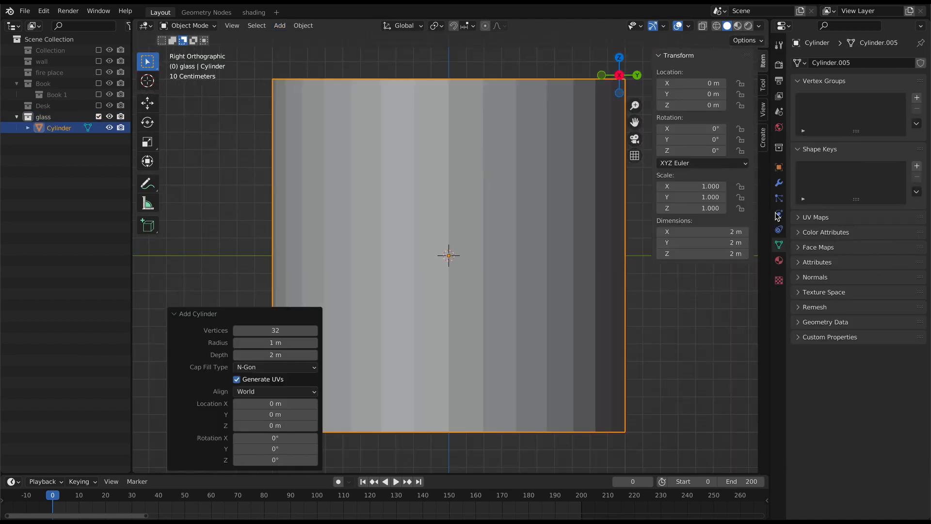
left_click(716, 231)
type("0.")
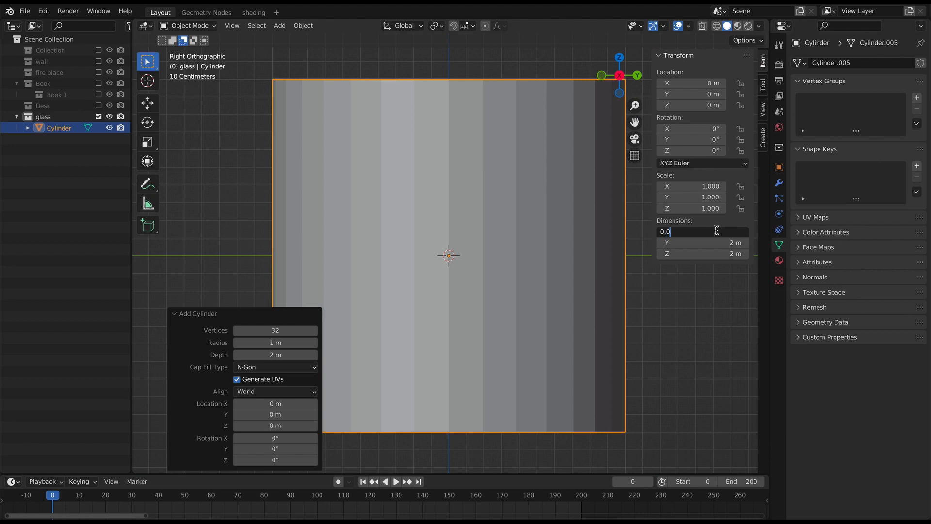
type("1")
key("Tab")
type("0.01")
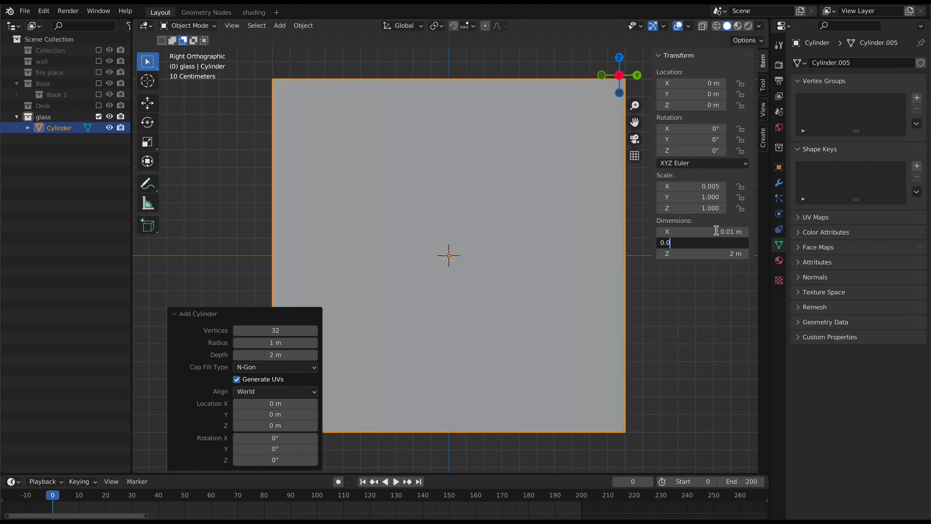
key("Tab")
type("0.00")
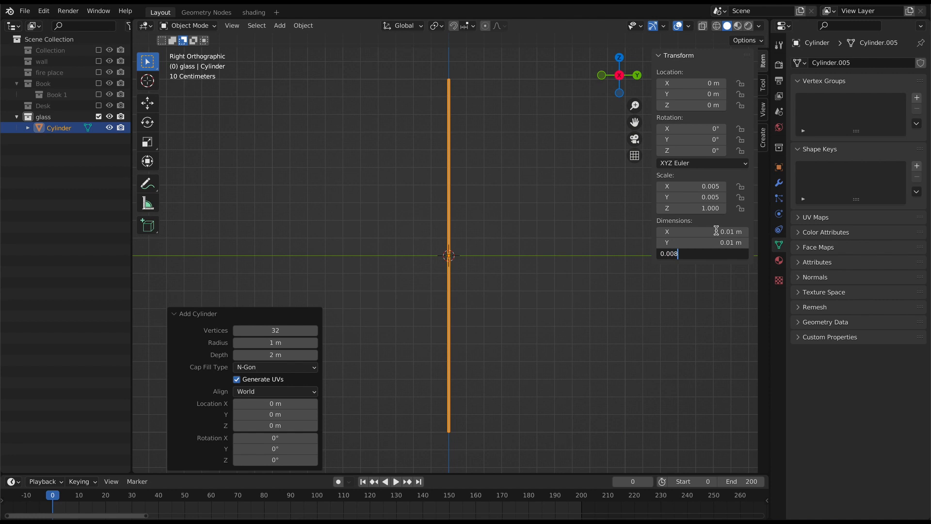
key("Return")
key("KP_Decimal")
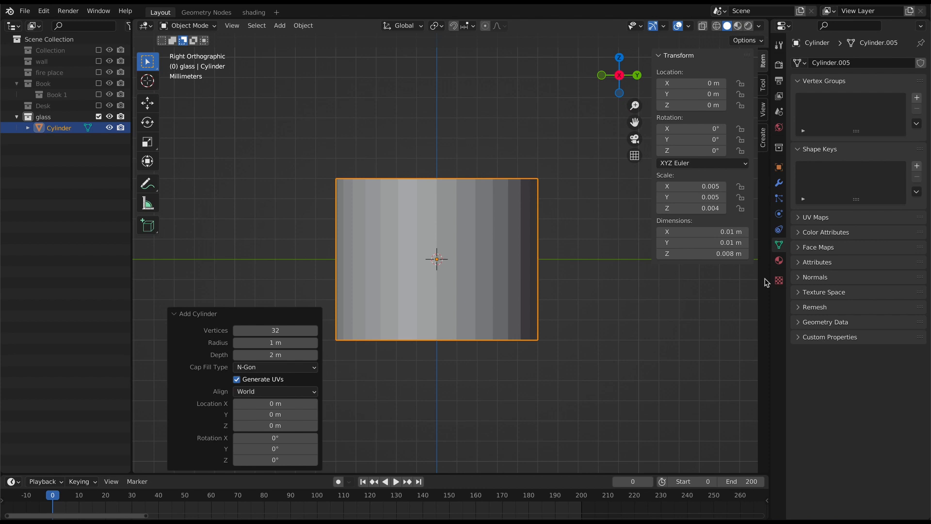
Step: Narrow the cylinder by setting its X and Y dimensions to 0.004 m
left_click(730, 231)
type("0.004")
key("Tab")
type("0.004")
key("Return")
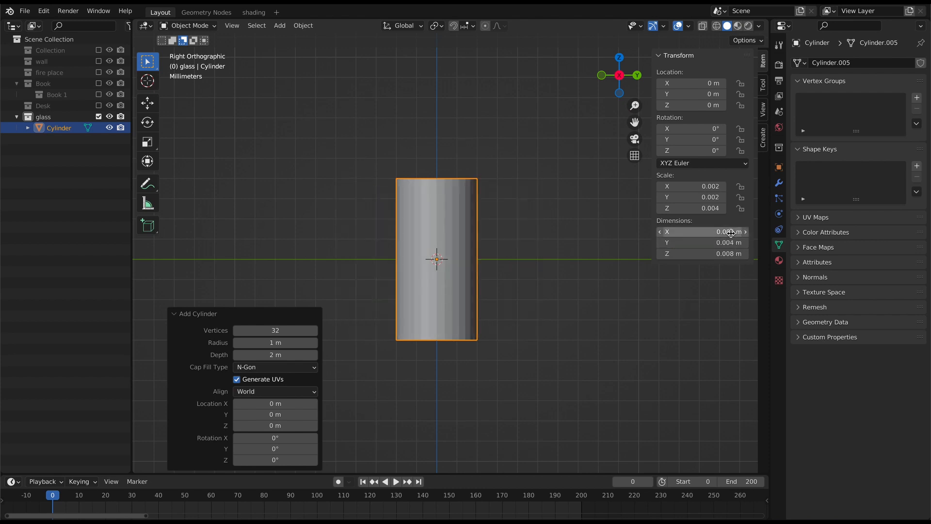
Step: Switch the cylinder to Edit Mode and add four horizontal loop cuts, sliding them down by a factor of about 0.12
scroll(414, 321, "up", 2)
left_click(188, 25)
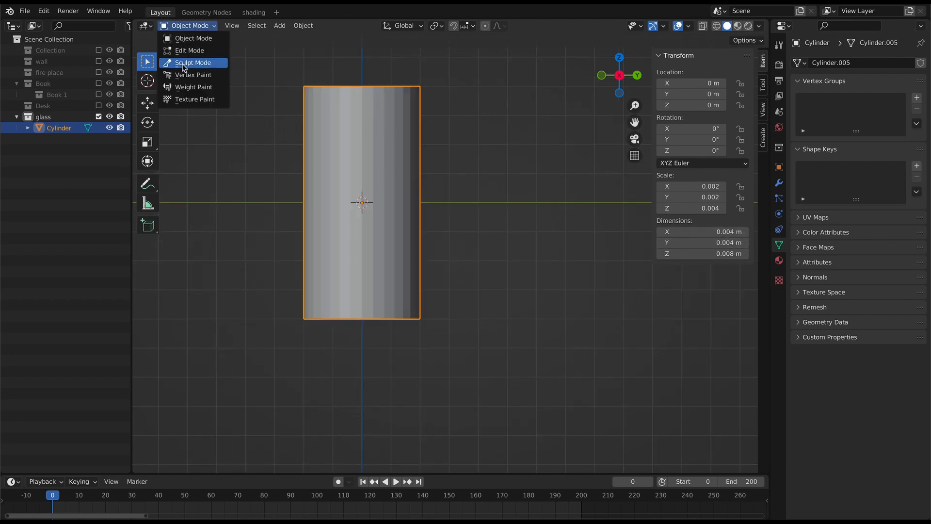
left_click(187, 47)
key("ctrl+r")
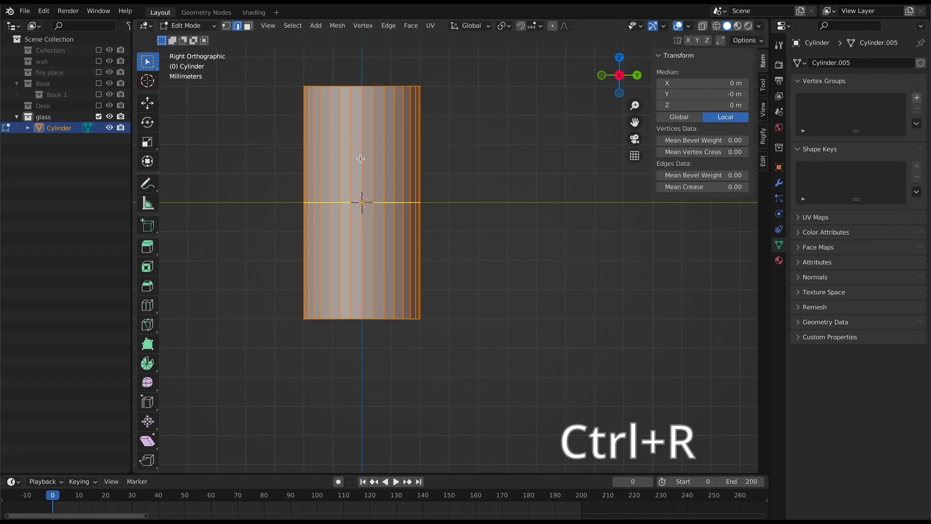
scroll(360, 159, "up", 3)
scroll(360, 159, "up", 2)
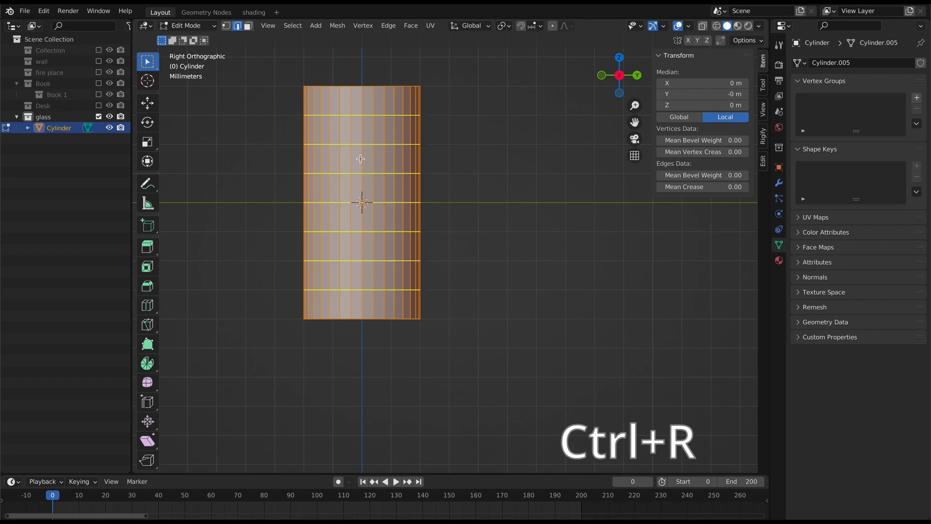
scroll(360, 158, "down", 2)
left_click(361, 158)
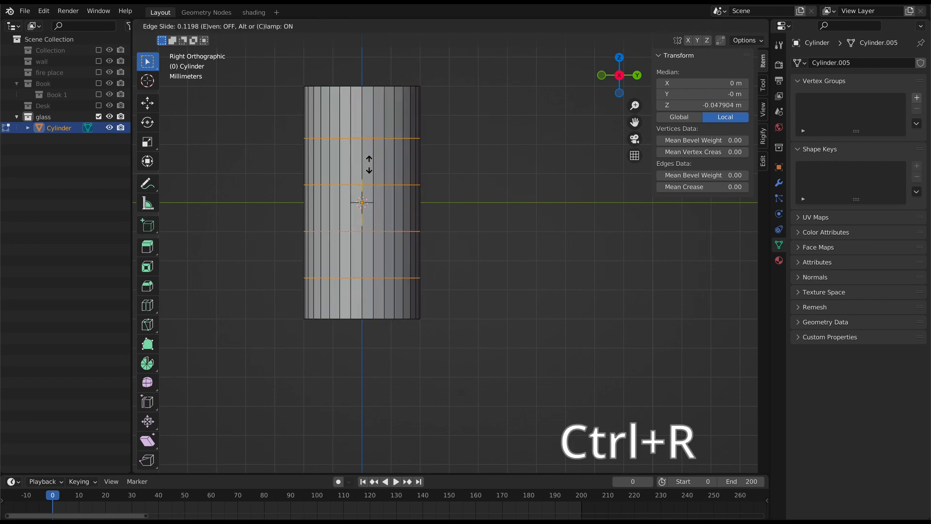
left_click(369, 165)
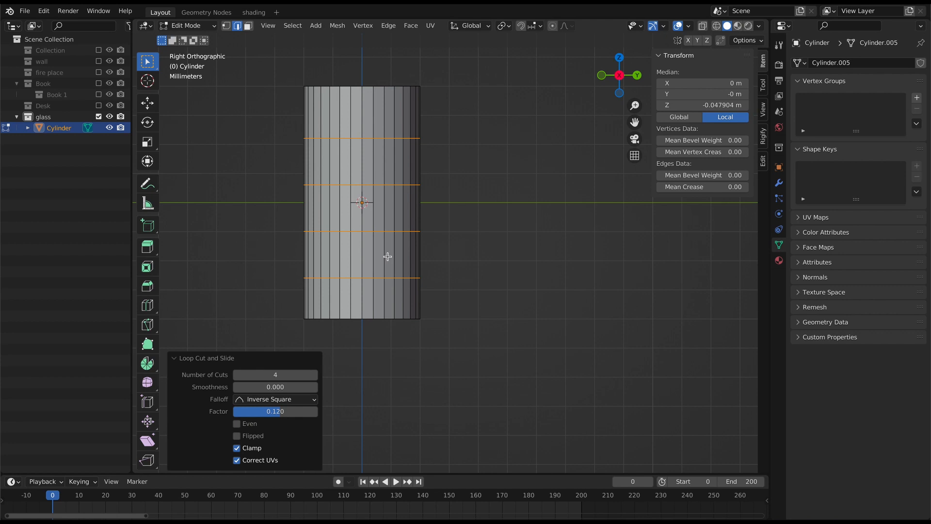
Step: Select the four horizontal edge loops and scale them inward by about 0.32, followed by about 0.595, forming a narrow stem
left_click(380, 139, "alt")
left_click(380, 184, "alt+shift")
left_click(383, 254, "alt+shift")
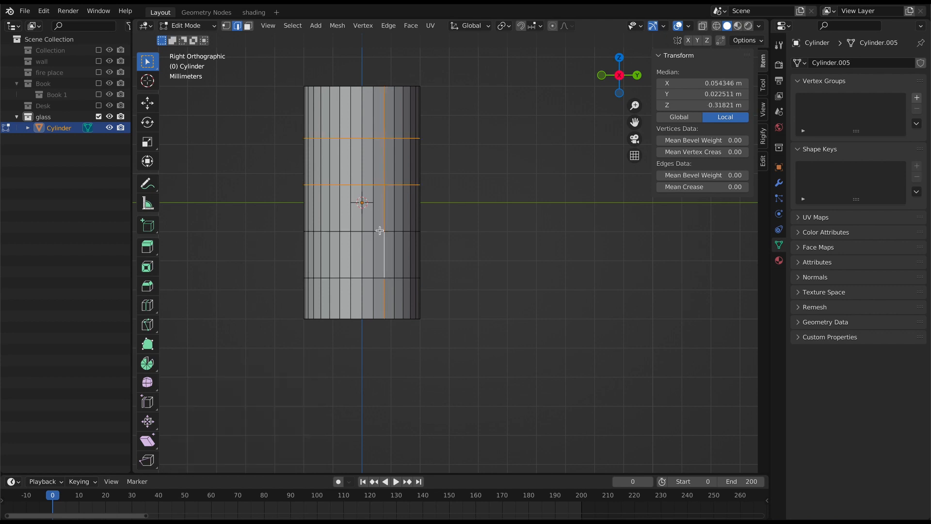
left_click(380, 231, "alt+shift")
left_click(384, 255, "alt+shift")
left_click(378, 278, "alt+shift")
key("s")
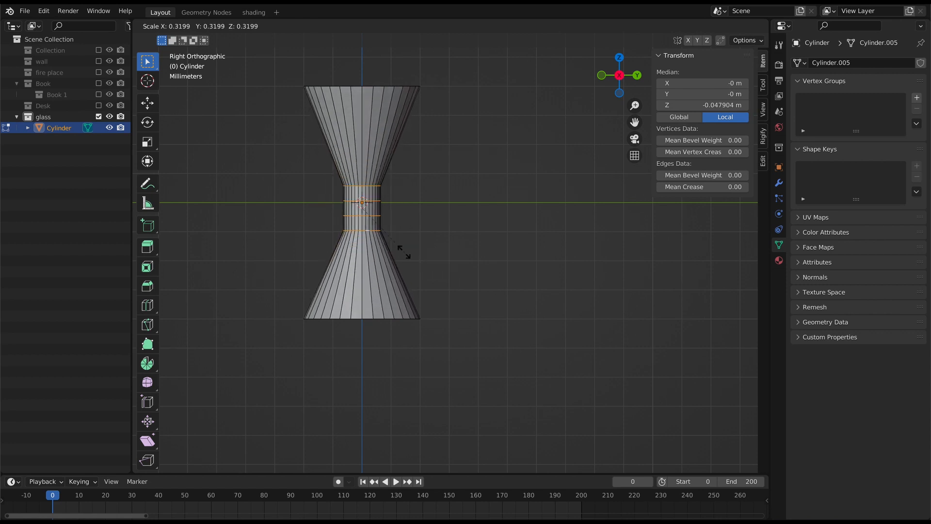
left_click(404, 252)
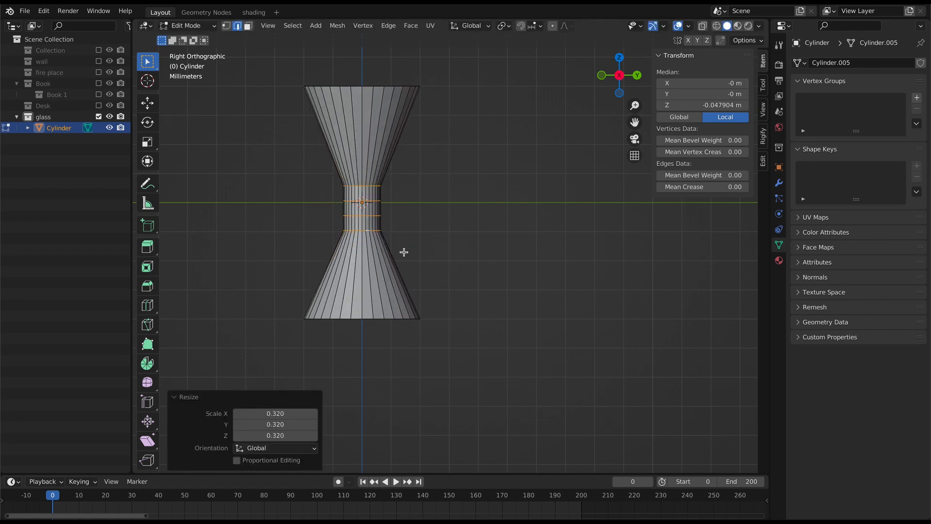
key("s")
left_click(386, 233)
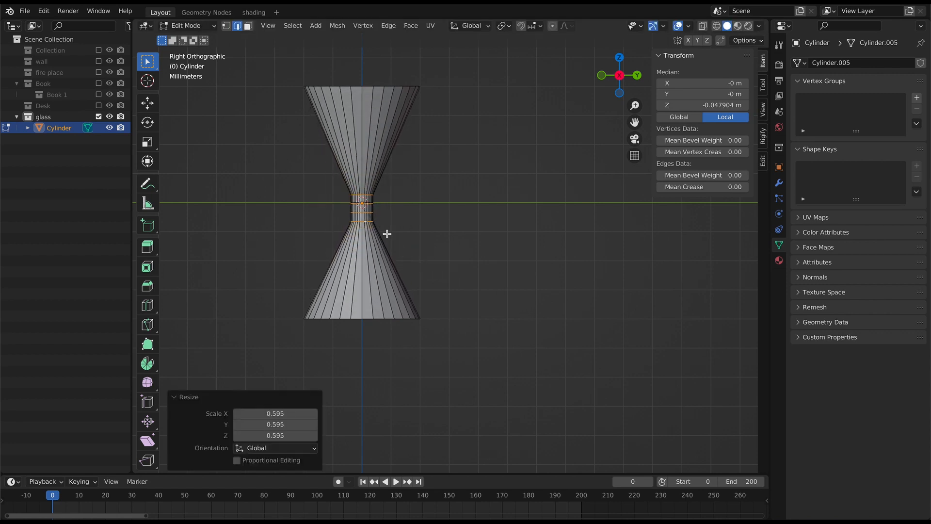
Step: Move the four stem loops down about 0.0015 m along Z
key("g")
key("z")
left_click(385, 278)
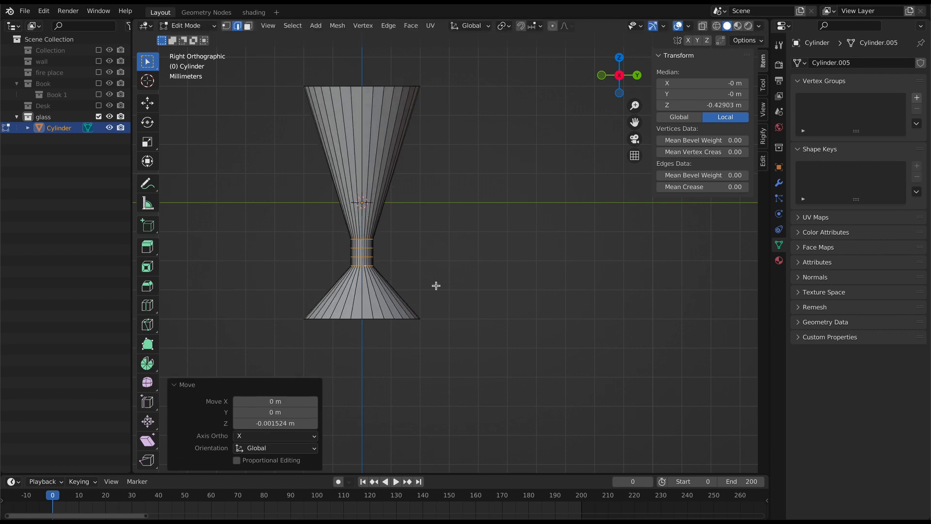
scroll(437, 286, "up", 4)
scroll(562, 232, "down", 2)
left_click_drag(638, 122, 675, 112)
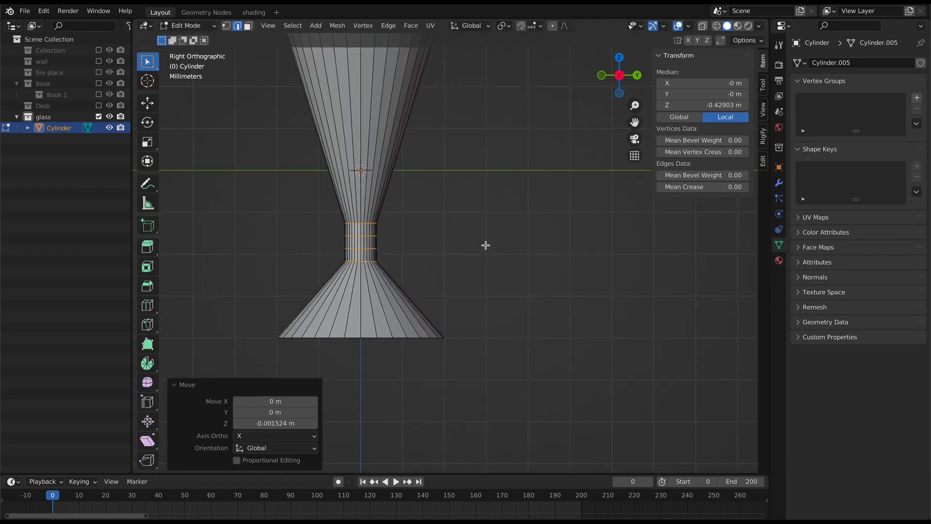
scroll(486, 245, "up", 1)
left_click(362, 318)
key("ctrl+r")
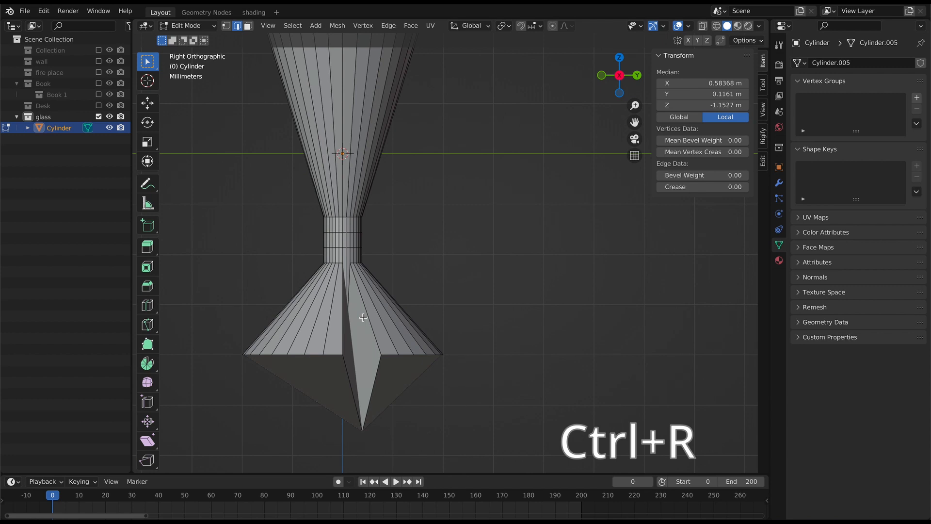
left_click(432, 294)
left_click(43, 11)
left_click(53, 27)
left_click(42, 10)
left_click(52, 27)
Step: Add one loop cut around the flared foot, scale it to about 0.8 and lower it about 0.00066 m along Z
key("ctrl+r")
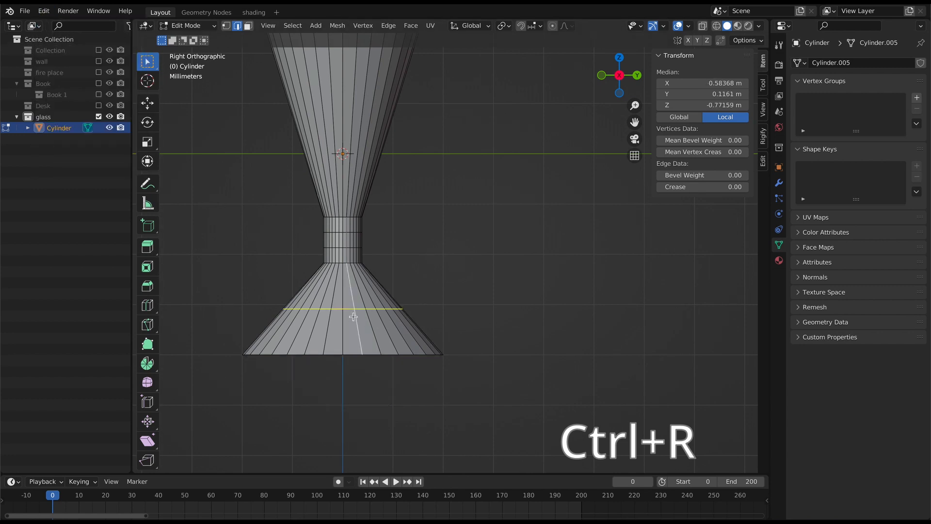
left_click(353, 317)
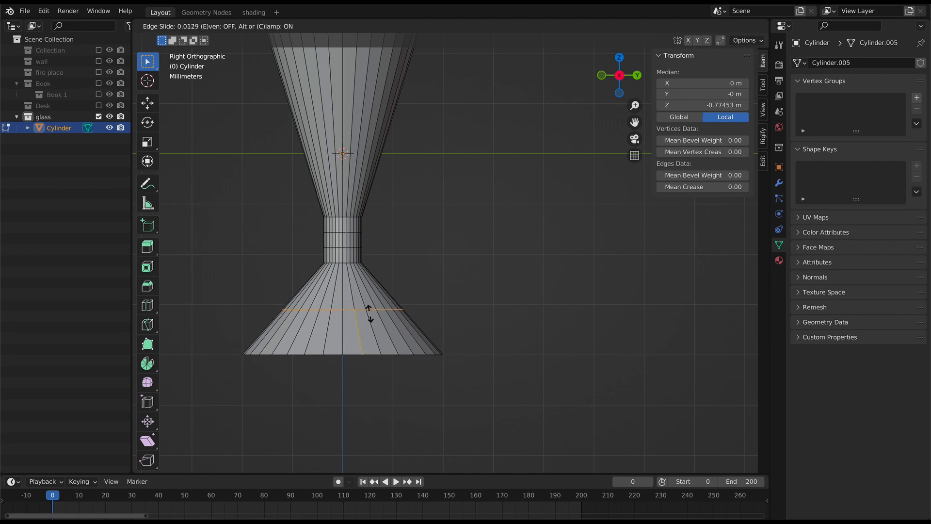
left_click(371, 312)
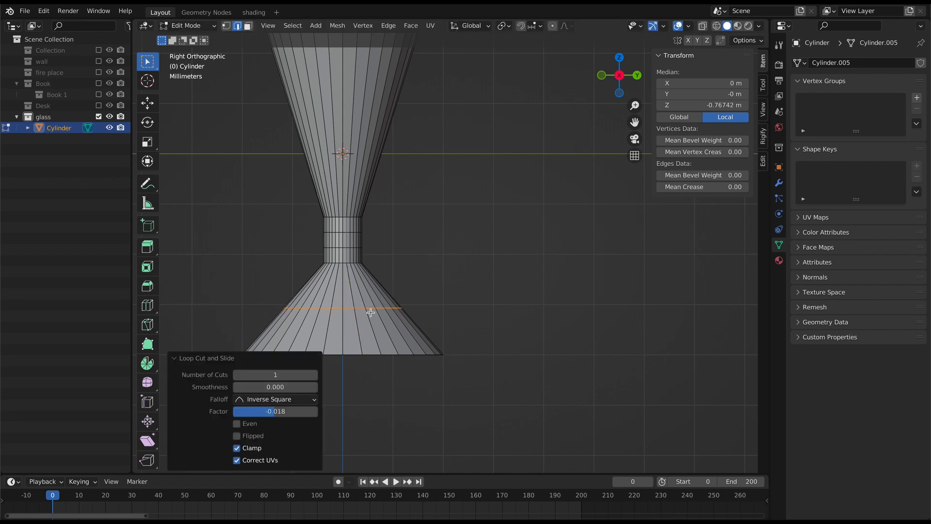
key("s")
left_click(416, 307)
key("g")
key("z")
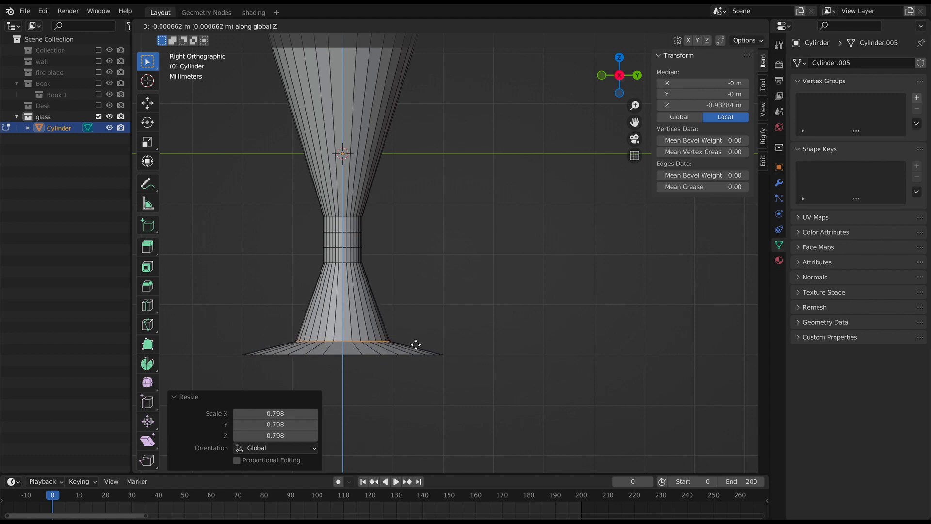
left_click(416, 344)
Step: Widen the new foot loop by about 2.18, lower it about 0.00014 m along Z and scale it by about 1.07
key("s")
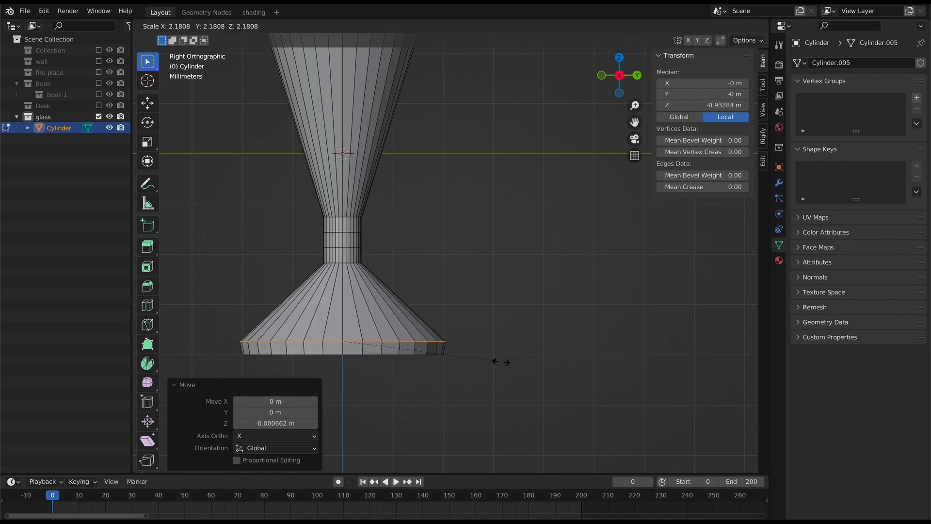
left_click(499, 359)
key("g")
key("z")
left_click(498, 368)
key("s")
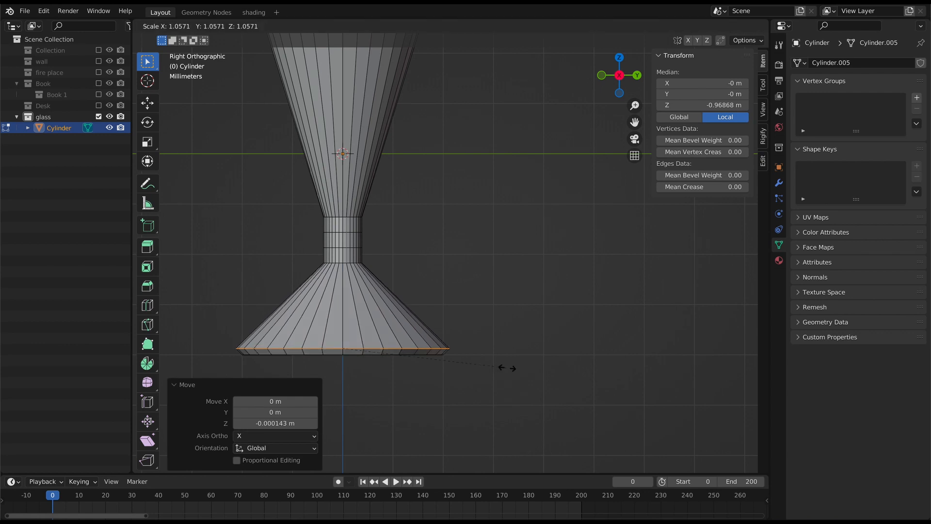
left_click(509, 368)
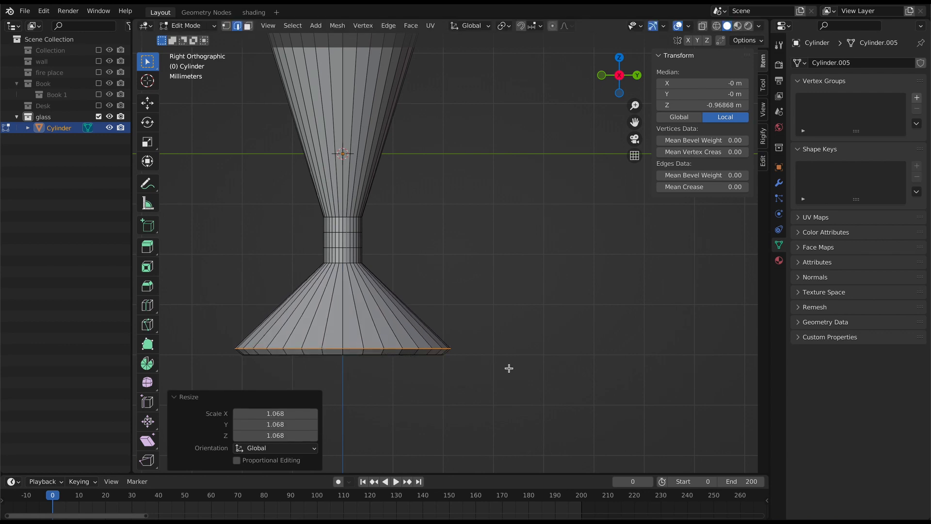
Step: Add another loop cut on the foot's slope, slide it toward the base by about 0.454 and scale it to about 1.18
key("ctrl+r")
left_click(368, 306)
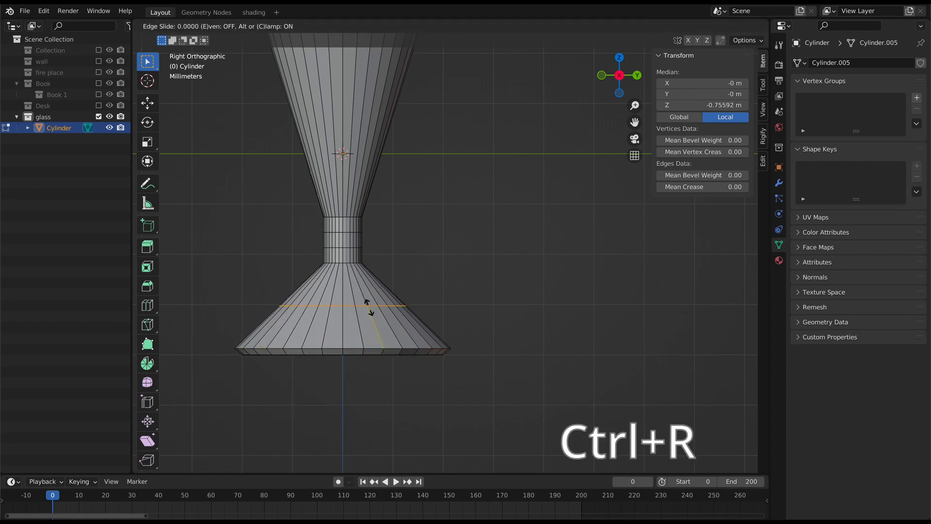
left_click(383, 324)
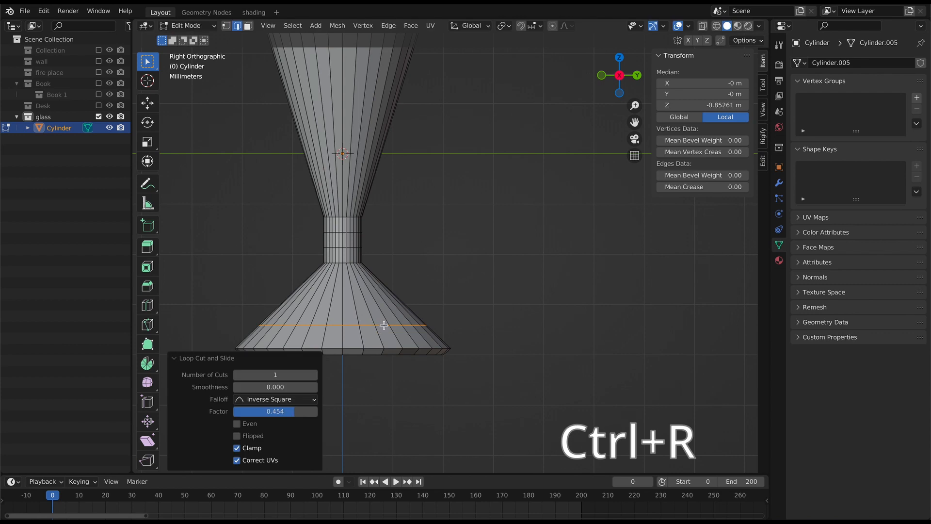
key("s")
left_click(391, 329)
Step: Lower the second foot loop about 0.0003 m along Z and widen it by about 1.06 to match the rim
key("g")
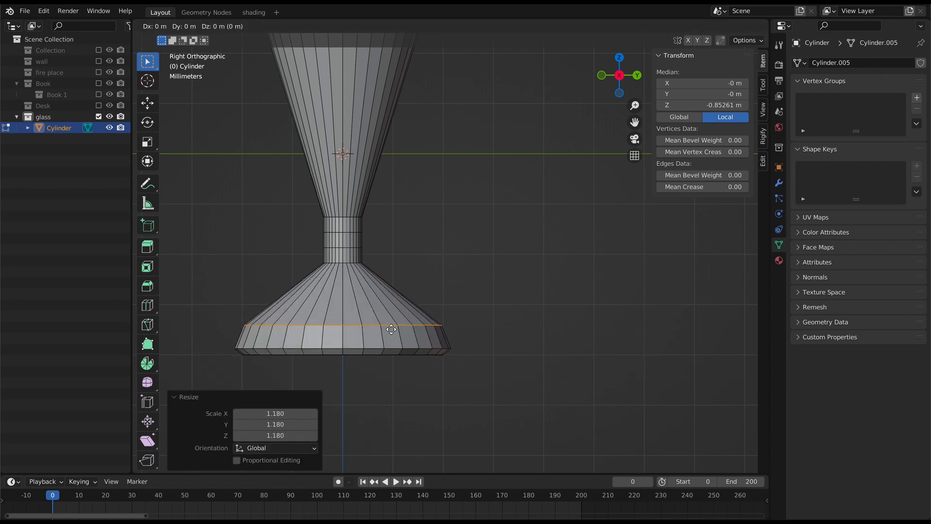
key("z")
left_click(390, 344)
key("s")
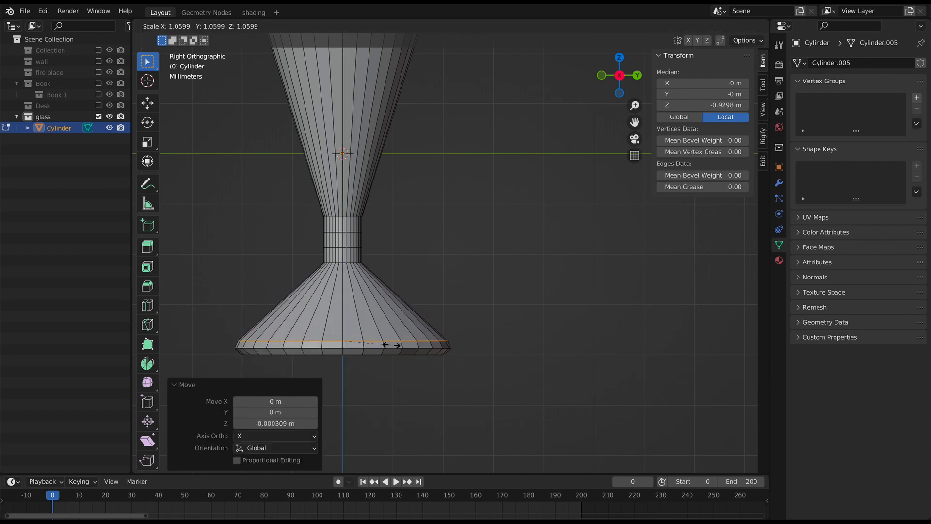
left_click(391, 344)
Step: Select the edge loop where the stem meets the foot and scale it outward by about 2.93
left_click(367, 297)
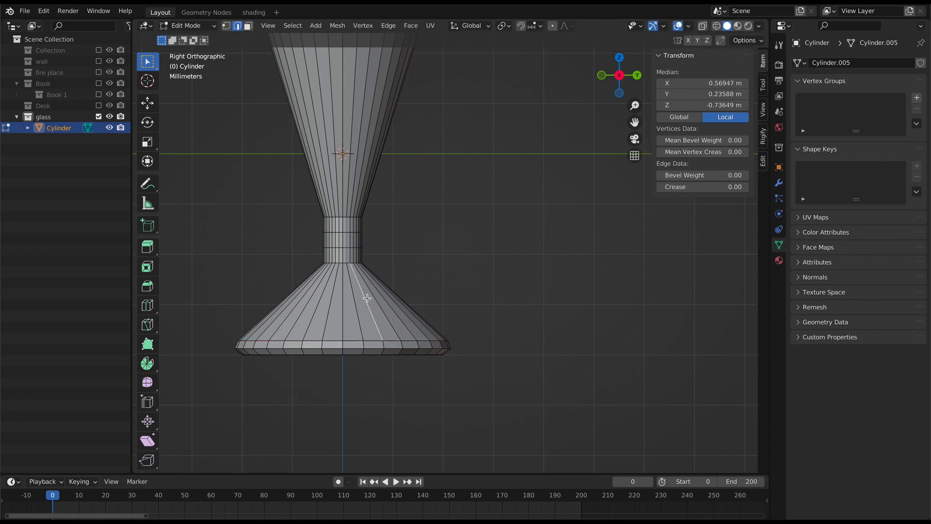
key("ctrl+r")
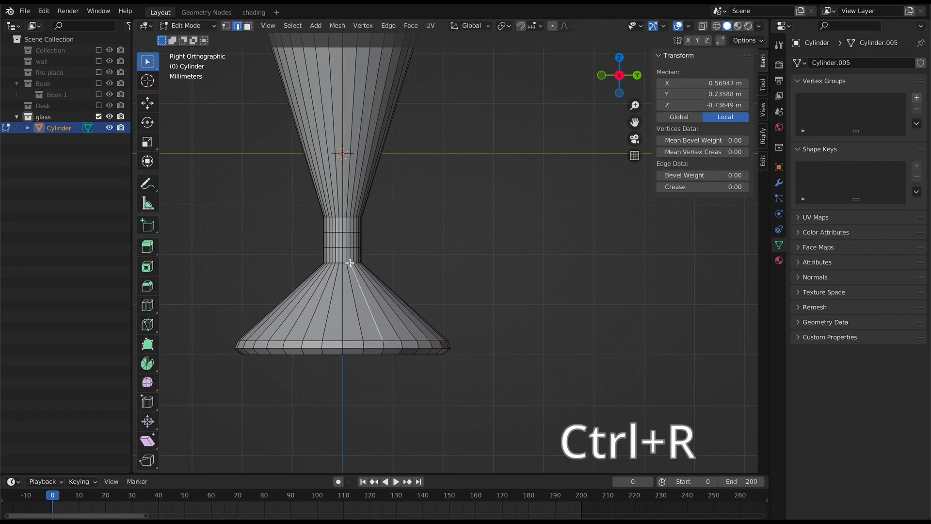
left_click(347, 262, "alt")
key("s")
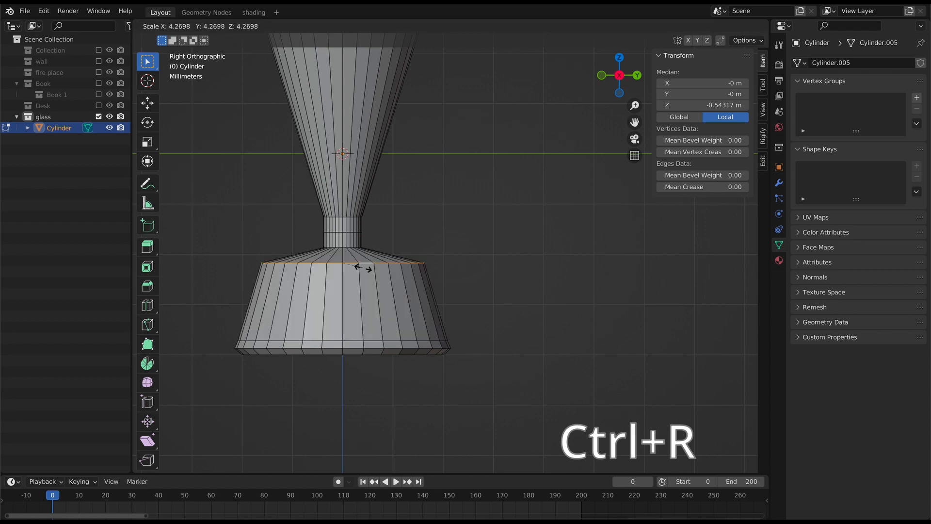
left_click(359, 266)
Step: Lower the widened loop along Z to a local height of about -0.83 m and scale it by about 1.31
key("g")
key("z")
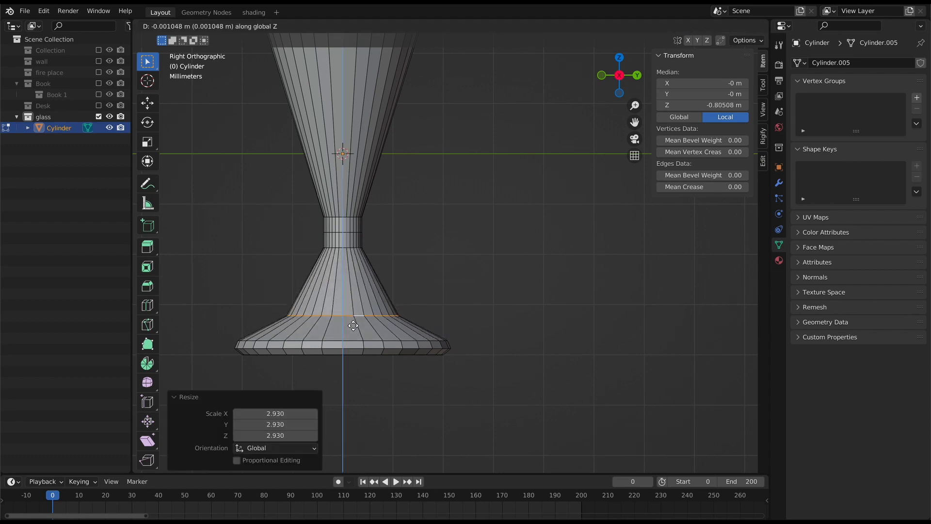
left_click(354, 321)
key("s")
left_click(357, 326)
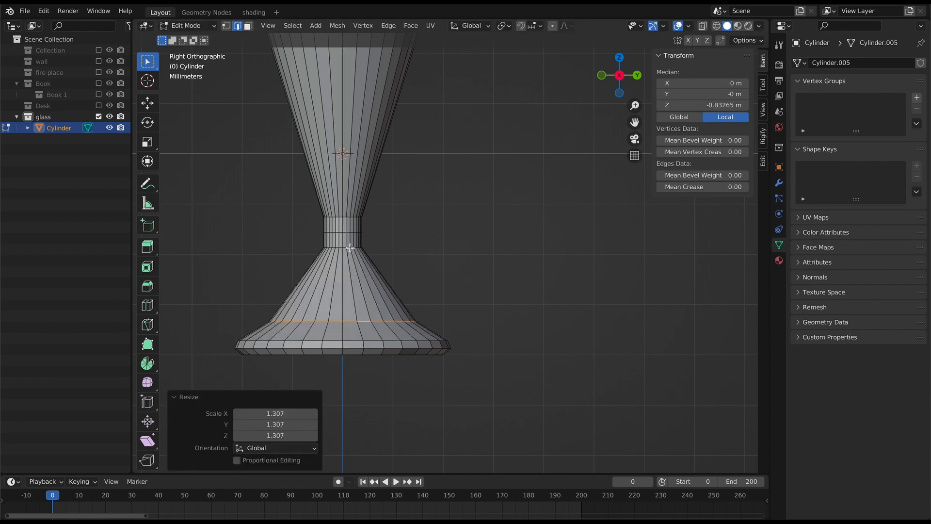
Step: Add a loop cut on the foot's upper slope, slide it down by about 0.096 and scale it inward to about 0.52
key("ctrl+r")
left_click(353, 293)
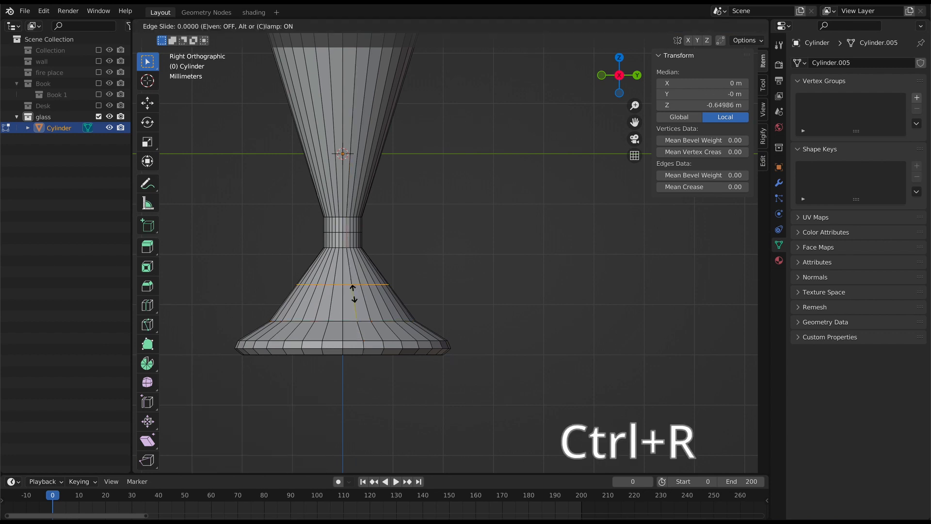
left_click(356, 305)
key("s")
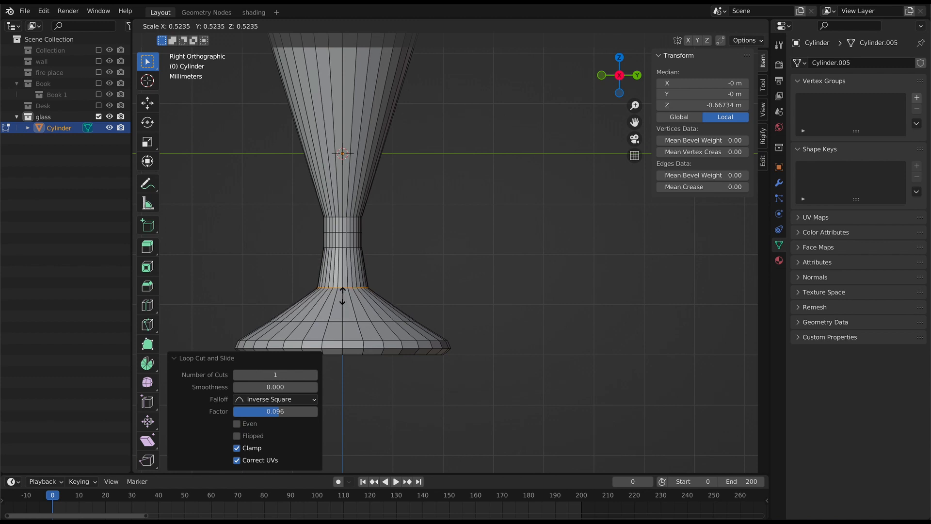
left_click(342, 290)
Step: Select the edge loop at the bottom of the stem and lower it about 0.00058 m along Z
scroll(413, 259, "up", 4)
scroll(636, 186, "down", 2)
left_click_drag(634, 122, 682, 136)
left_click(355, 260, "alt")
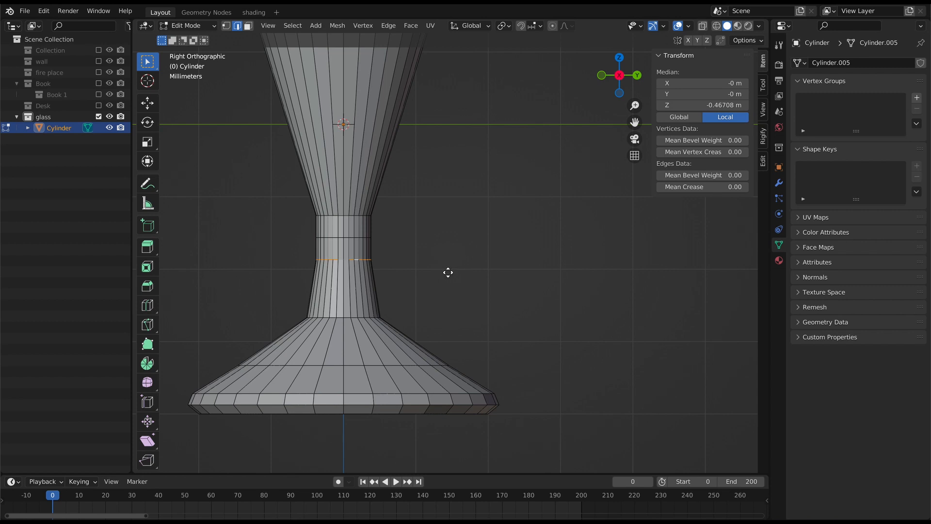
key("g")
key("z")
left_click(445, 315)
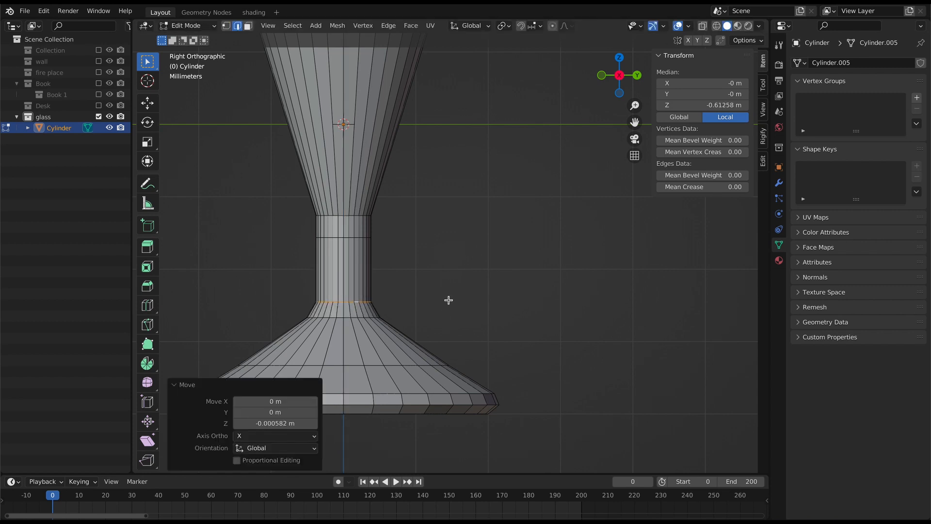
Step: Select the edge loop where the bowl meets the stem, raise it about 0.00127 m along Z and scale it to about 1.44
scroll(495, 256, "down", 4)
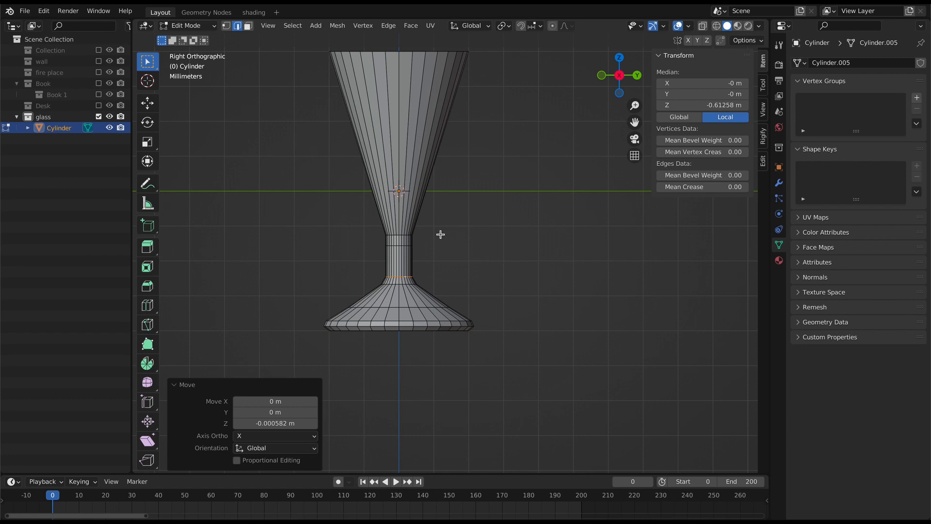
scroll(440, 233, "down", 3)
scroll(438, 233, "up", 2)
scroll(423, 250, "up", 3)
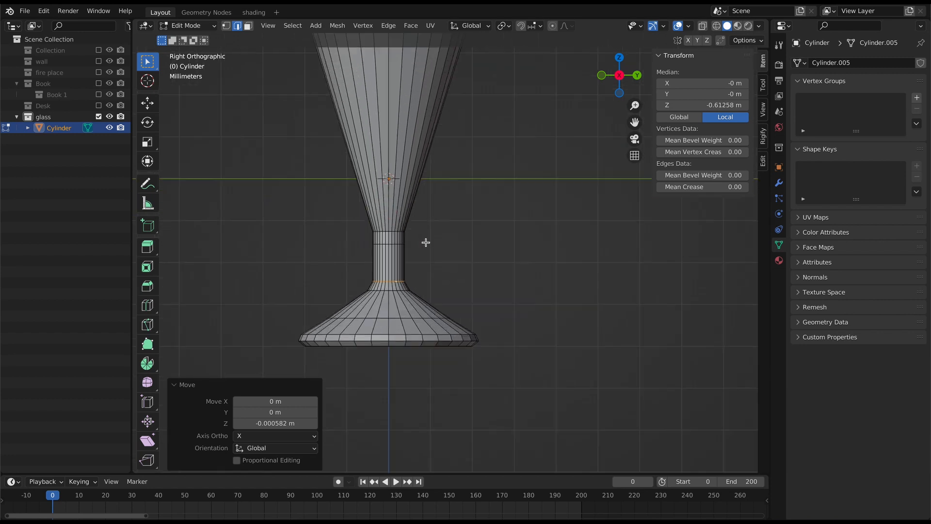
scroll(426, 243, "up", 2)
left_click(369, 221, "alt")
scroll(449, 250, "down", 3)
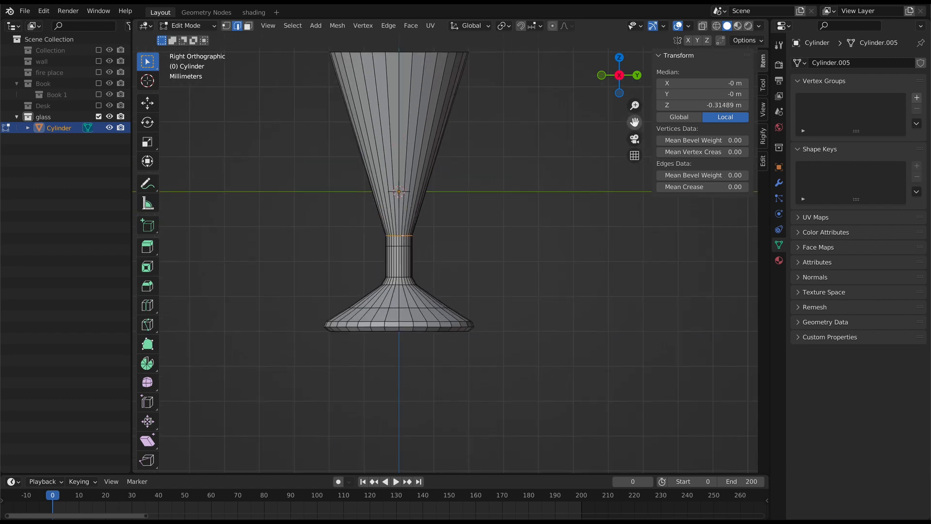
left_click_drag(634, 122, 633, 169)
key("g")
key("z")
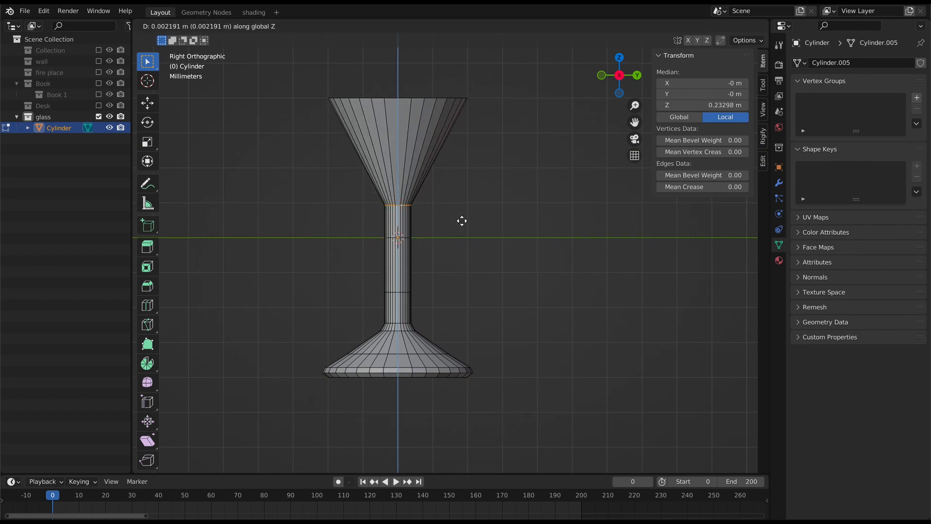
left_click(452, 253)
key("s")
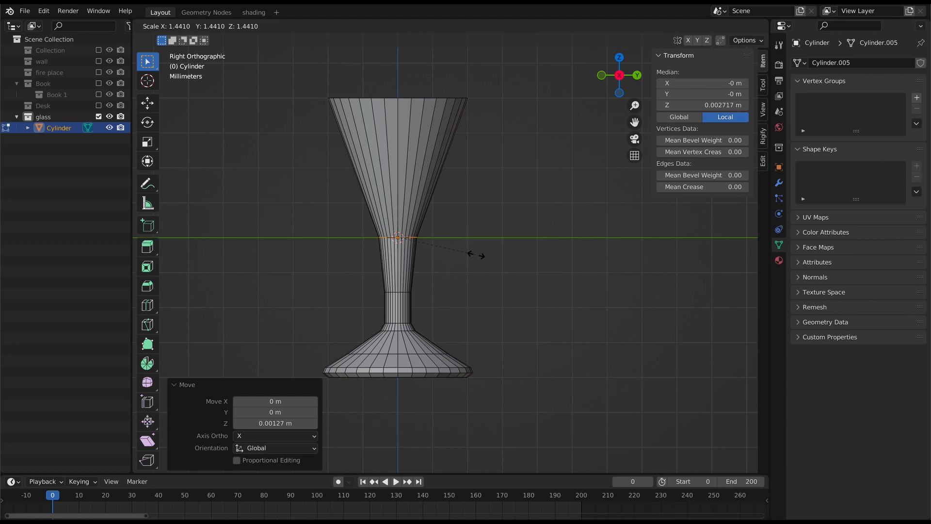
left_click(477, 254)
Step: Select the edge loop partway down the stem and raise it about 0.00133 m along Z to just below the bowl
scroll(416, 286, "up", 3)
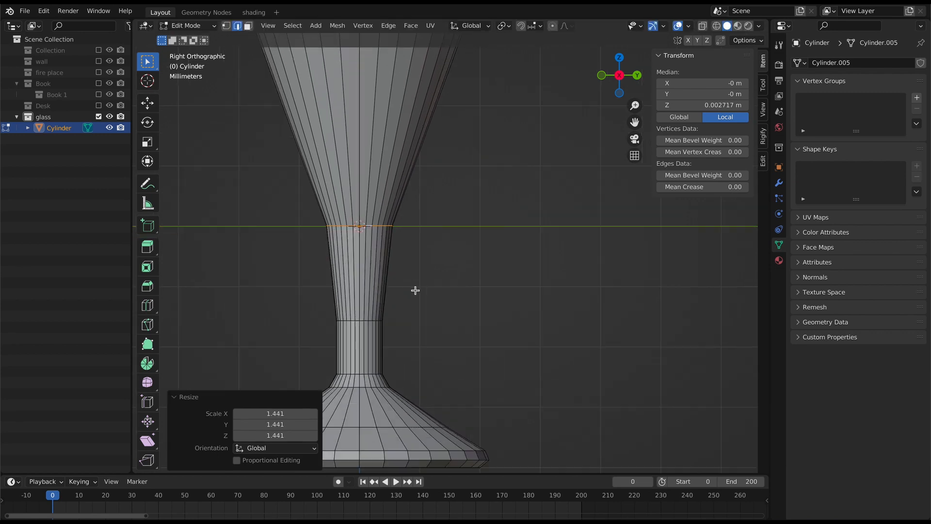
left_click(362, 320, "alt")
key("g")
key("z")
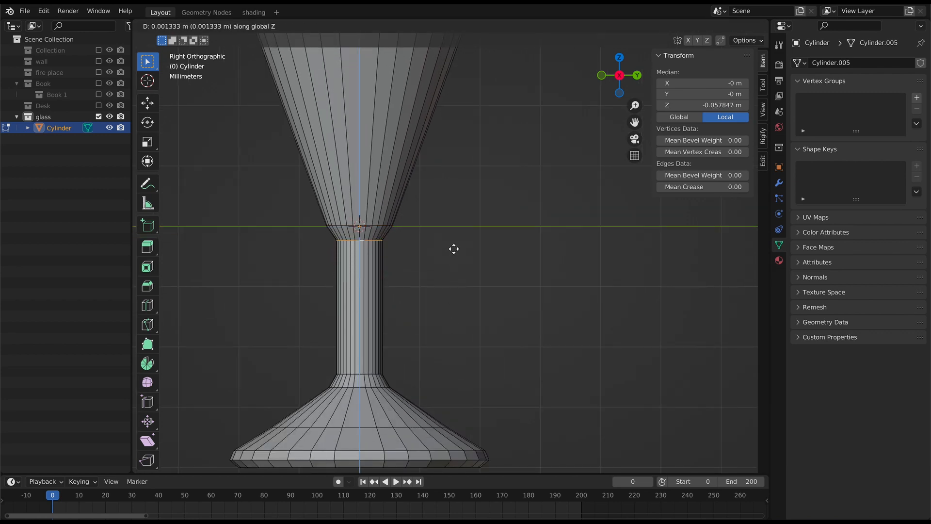
left_click(473, 253)
Step: Add a loop cut around the bowl, slide it down by about 0.254 and scale it outward to about 1.67
scroll(621, 171, "down", 2)
left_click_drag(634, 122, 650, 191)
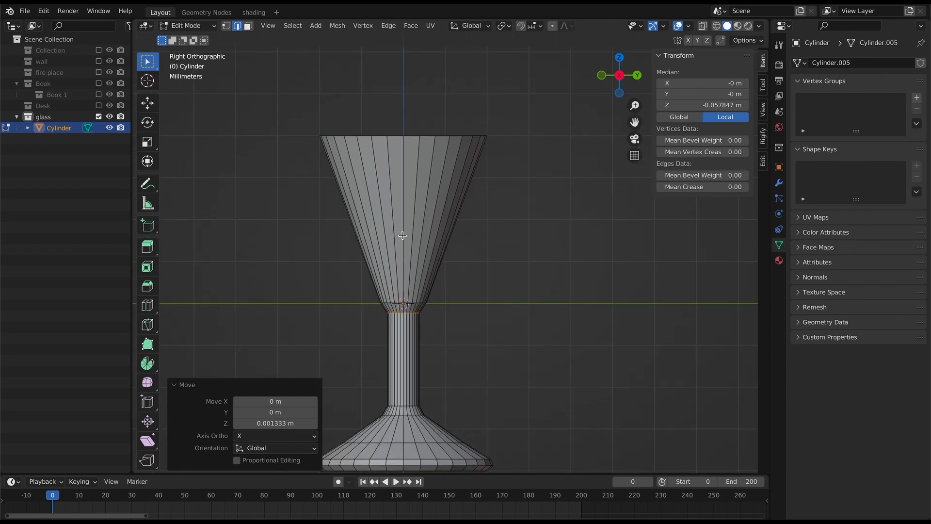
key("ctrl+r")
left_click(411, 275)
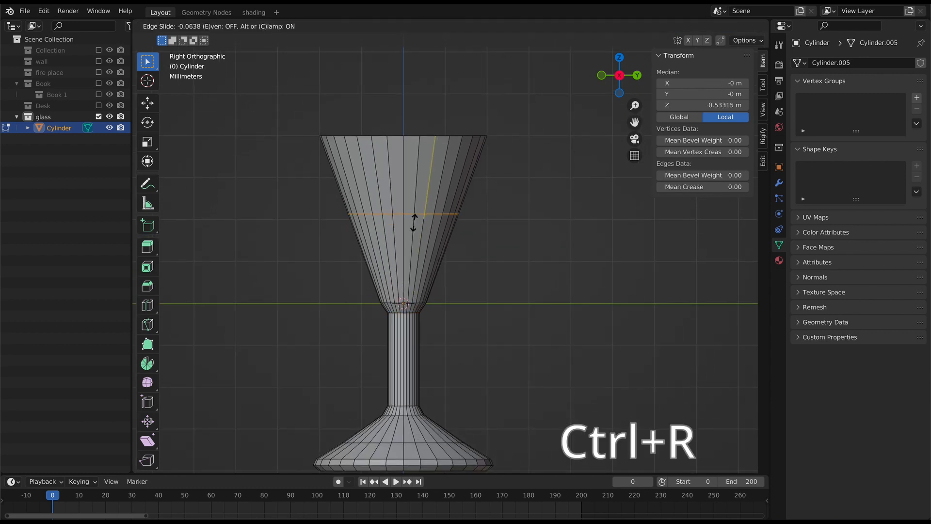
left_click(415, 245)
key("s")
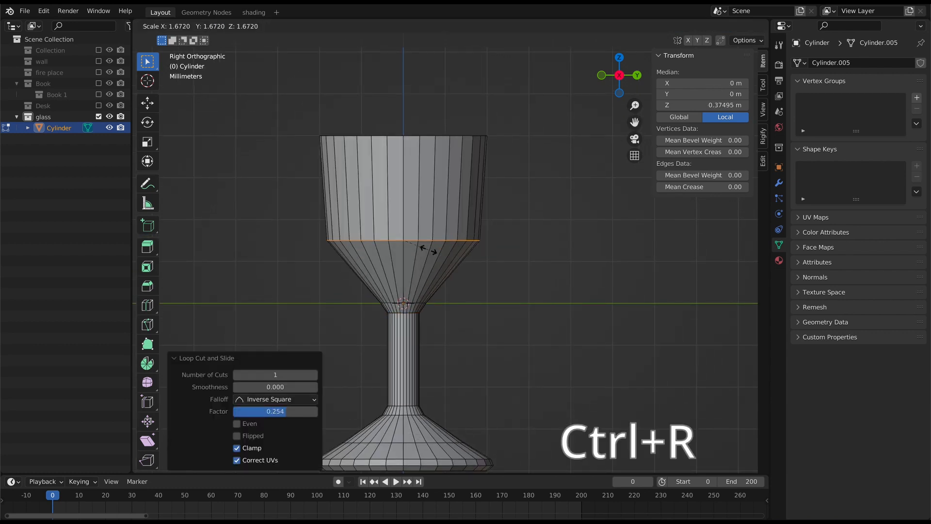
left_click(427, 250)
Step: Lower the new bowl loop along Z to just above the stem's flare and scale it inward
key("g")
key("z")
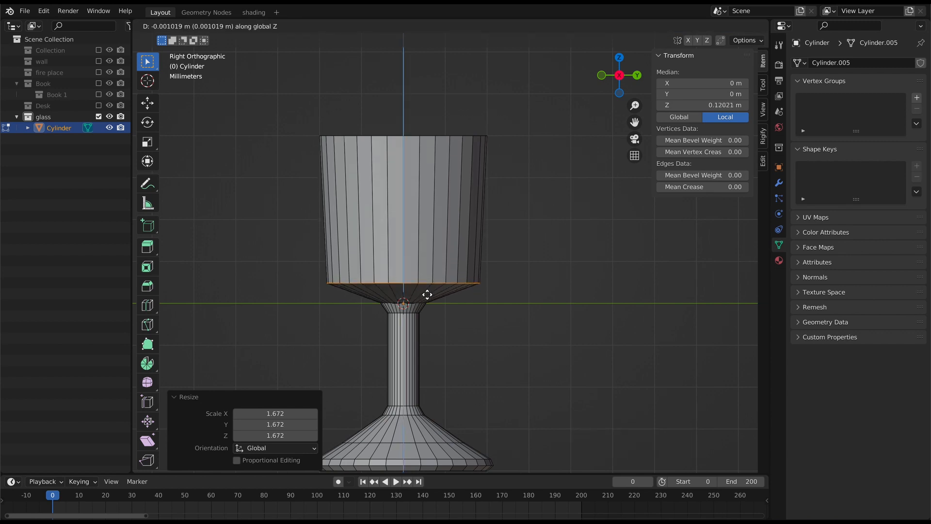
left_click(427, 295)
key("s")
left_click(410, 256)
left_click(416, 239)
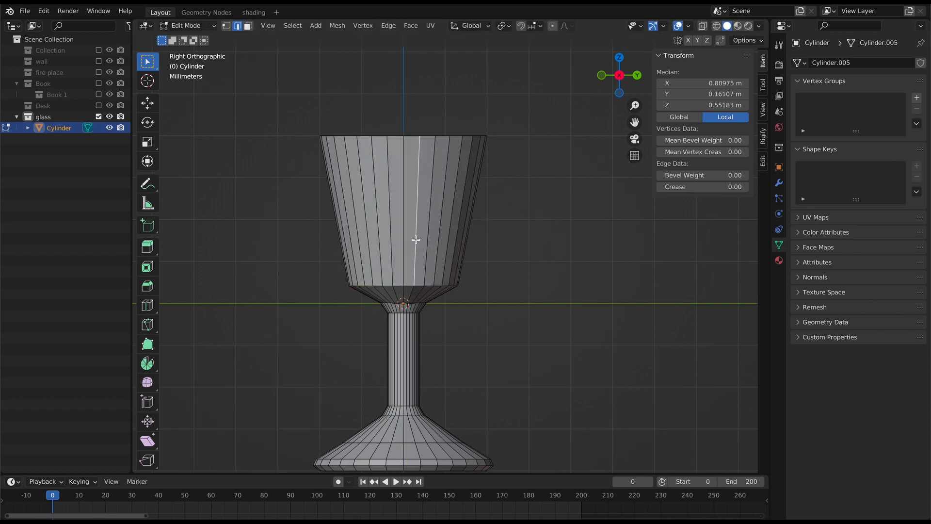
Step: Add another loop cut around the bowl, slide it down by about 0.627 and scale it to about 1.24
key("ctrl+r")
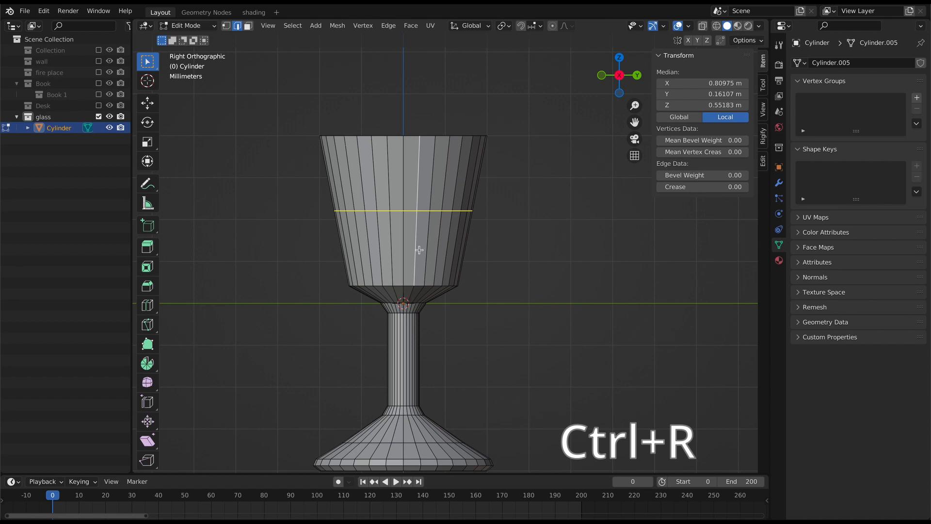
left_click(421, 262)
left_click(421, 310)
key("s")
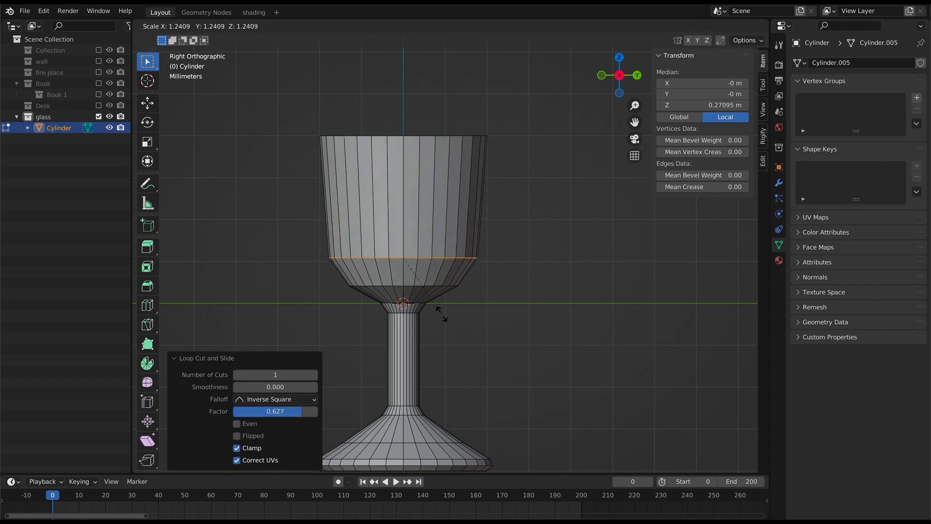
left_click(440, 313)
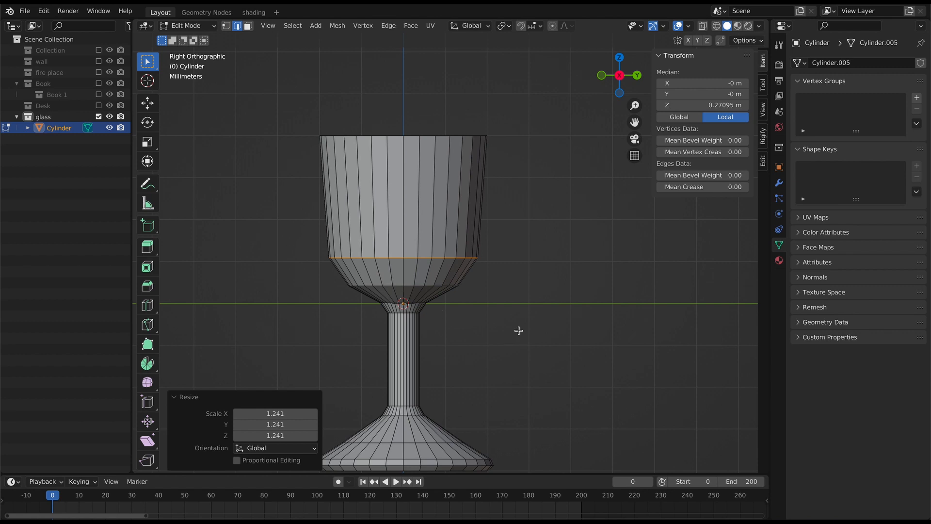
Step: Scale the selected lower bowl loop further outward until it is wider than the rim
scroll(568, 277, "down", 1)
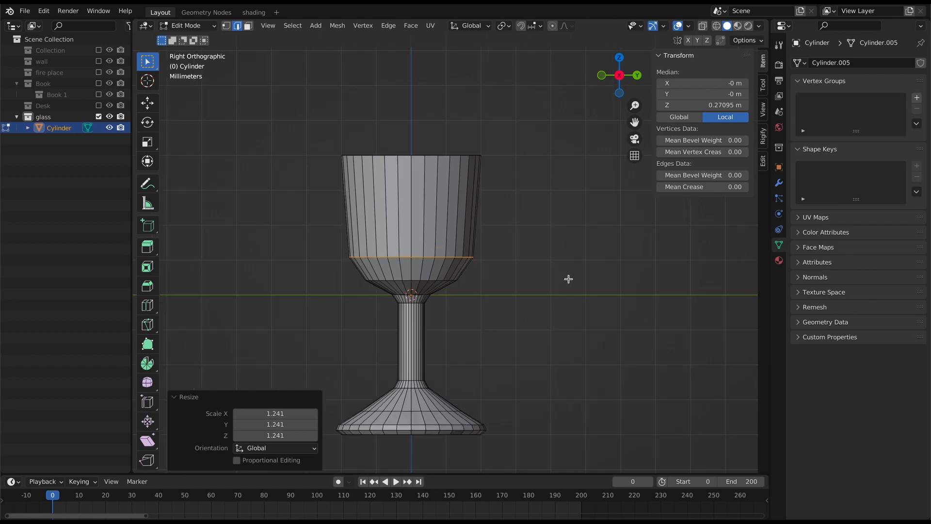
left_click_drag(634, 123, 638, 108)
key("s")
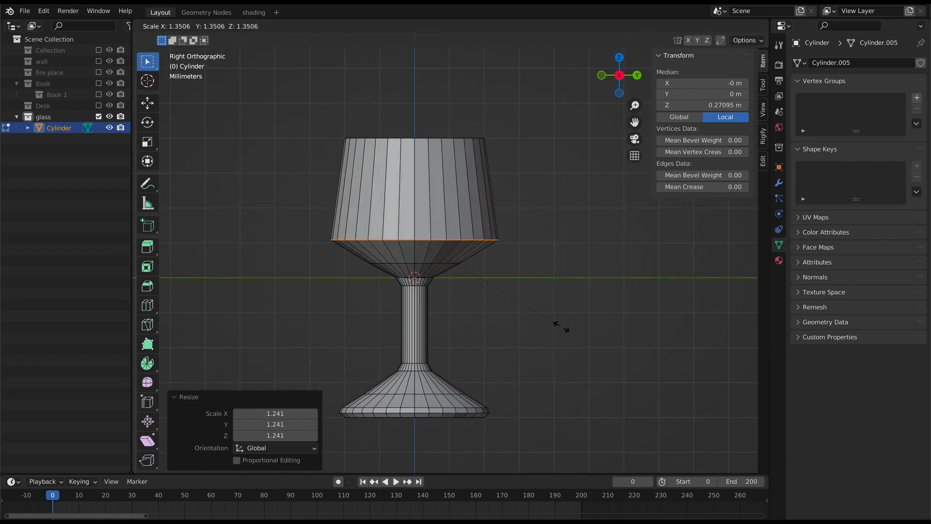
left_click(566, 327)
key("h")
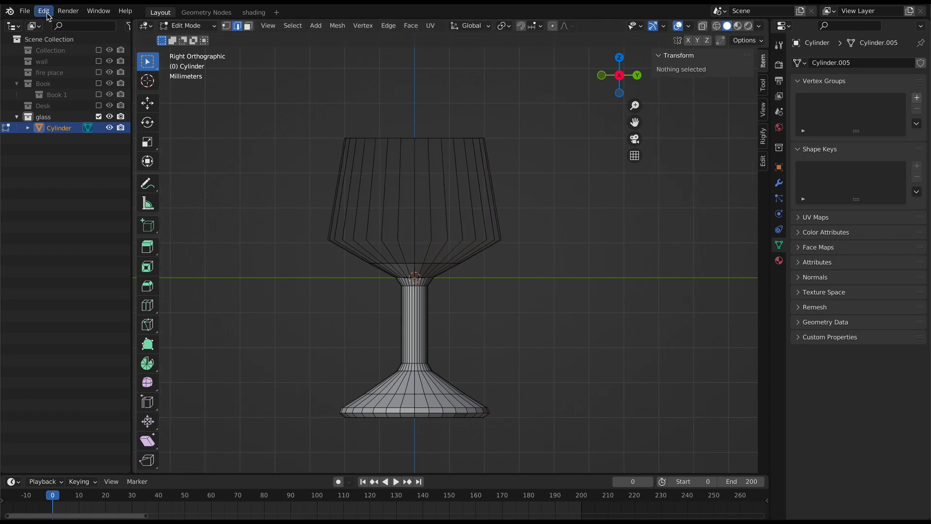
left_click(44, 11)
left_click(54, 24)
Step: Lower the bowl's widest edge loop about 0.00032 m along Z
key("g")
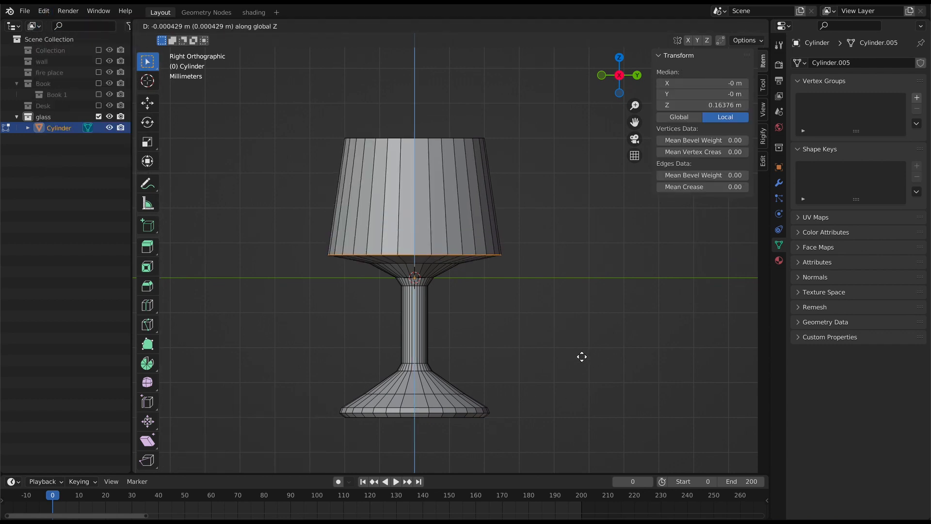
left_click(584, 350)
Step: Select the edge loop beneath the bowl's widest loop, scale it to about 1.35 and lower it about 0.000088 m along Z
scroll(456, 297, "up", 2)
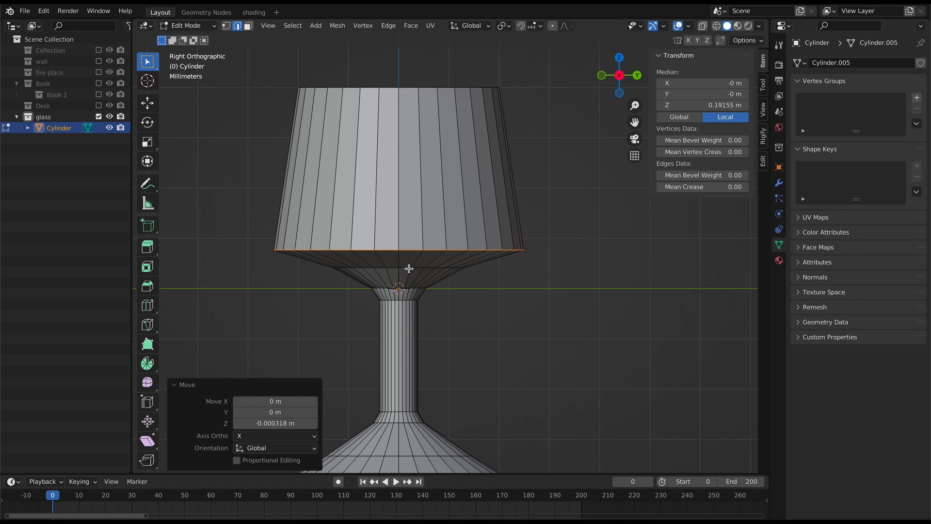
left_click(408, 268, "alt")
key("s")
left_click(613, 357)
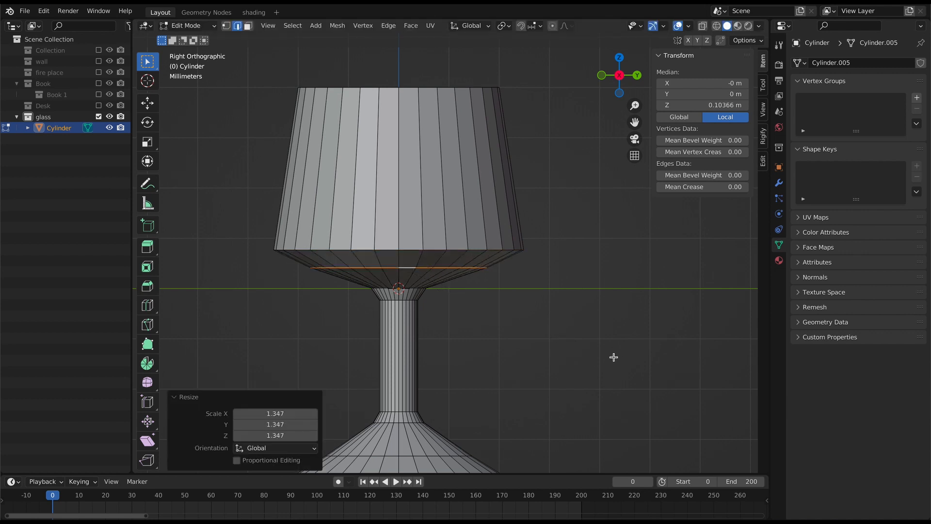
key("g")
key("z")
left_click(613, 357)
Step: Select the edge loop midway down the foot's slope, scale it inward and lower it about 0.000032 m along Z
scroll(603, 313, "down", 1)
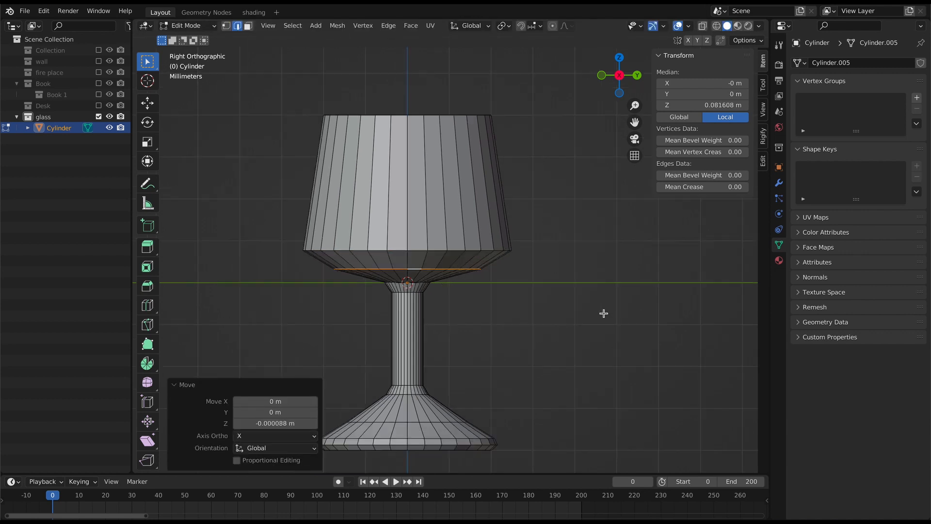
scroll(603, 313, "down", 1)
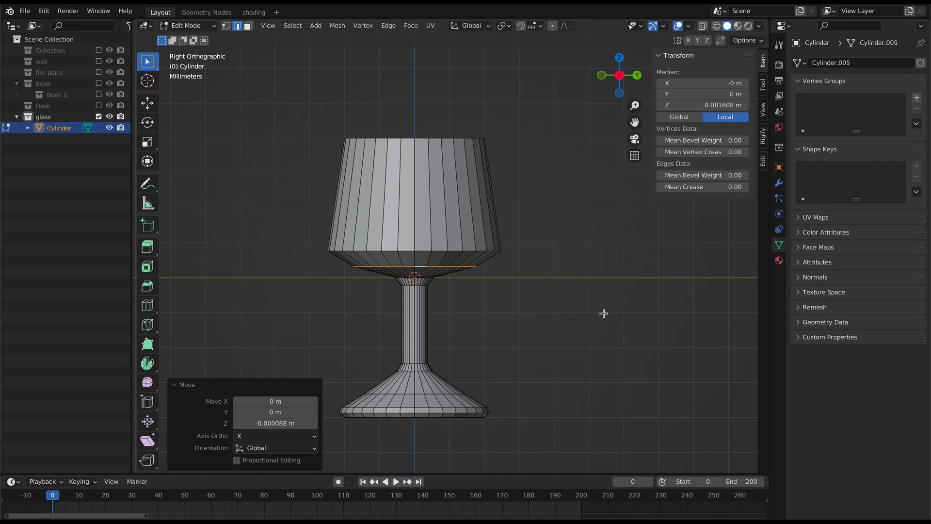
left_click(428, 394, "alt")
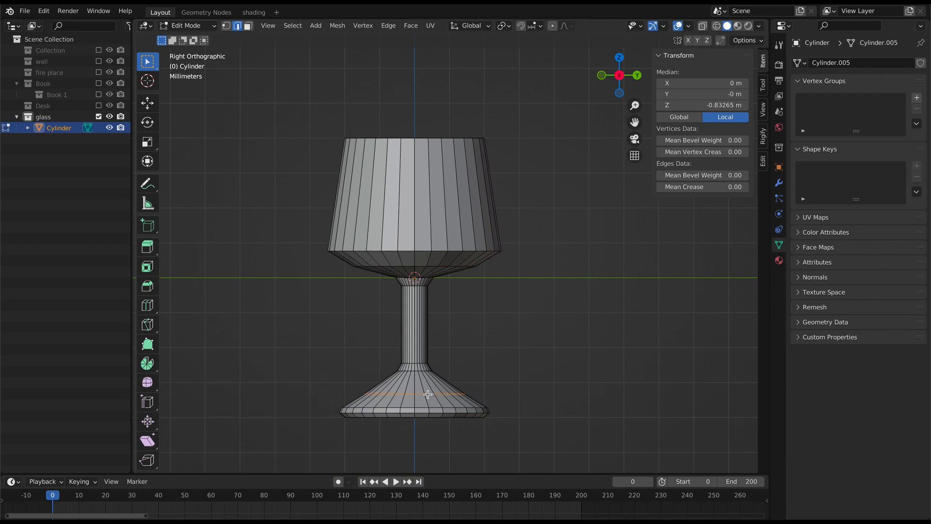
left_click(511, 397)
key("g")
key("z")
left_click(513, 400)
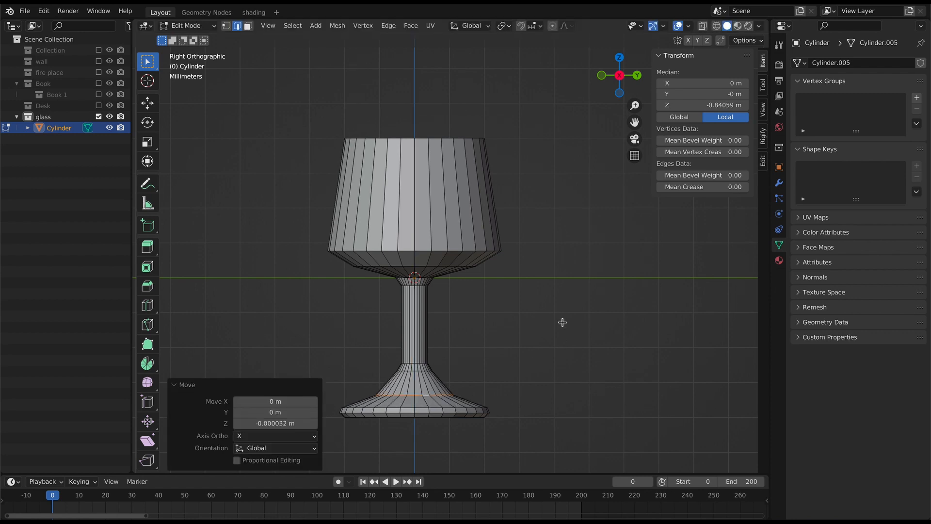
Step: In front view, add a centred loop cut around the bowl and raise it about 0.00138 m along Z to just below the rim
scroll(578, 256, "up", 1)
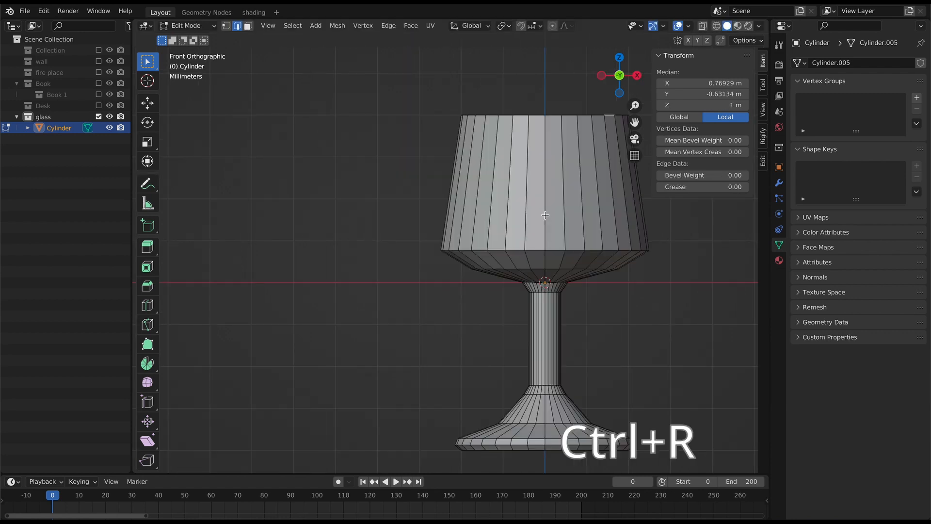
left_click(545, 215)
left_click(555, 217)
right_click(555, 215)
key("g")
key("z")
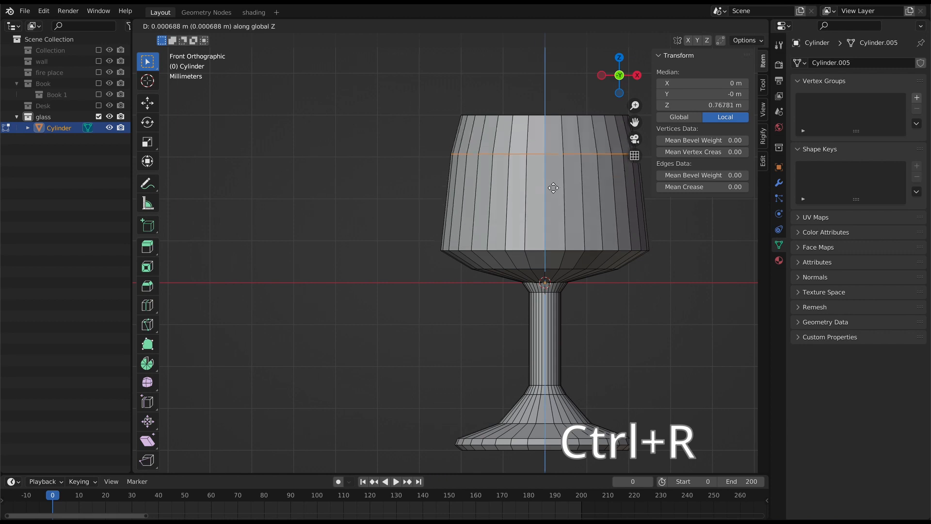
left_click(563, 169)
Step: Add a second loop cut around the bowl and raise it about 0.00124 m along Z to just beneath the upper loop
left_click_drag(634, 122, 496, 122)
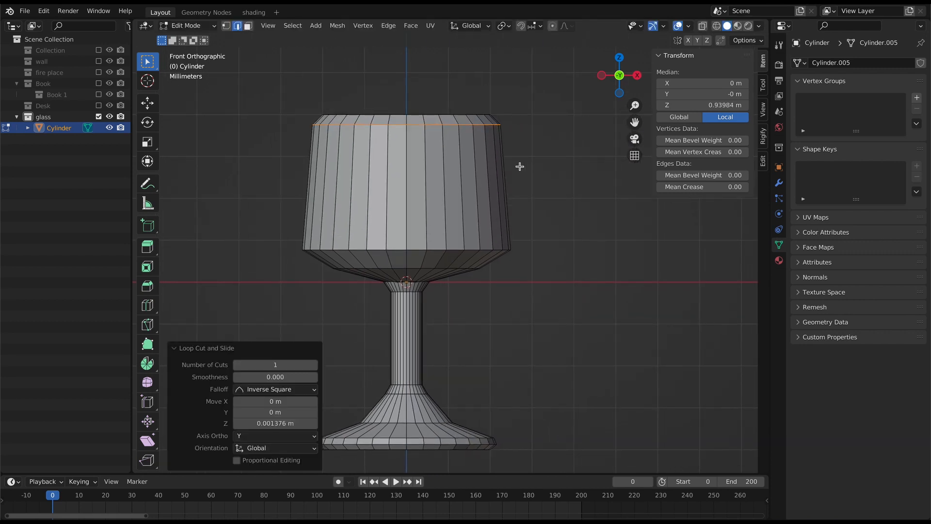
left_click(426, 161)
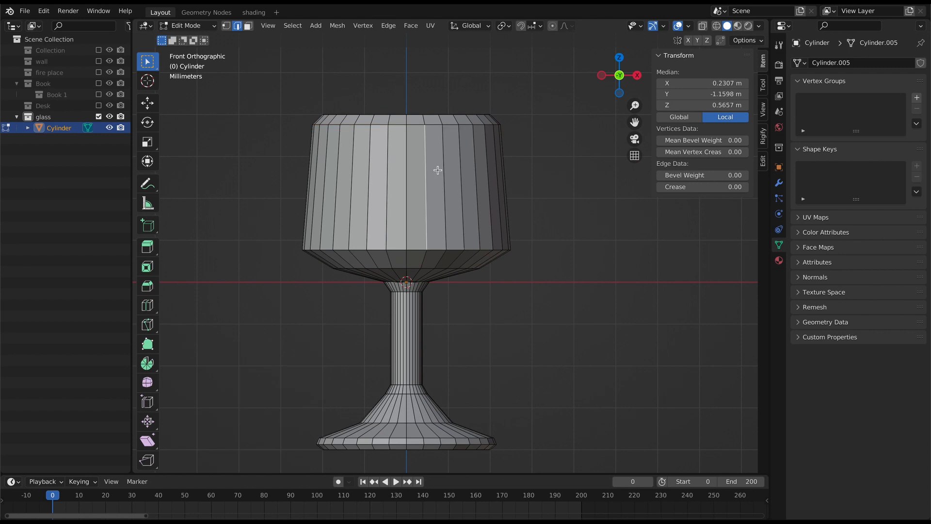
key("ctrl+r")
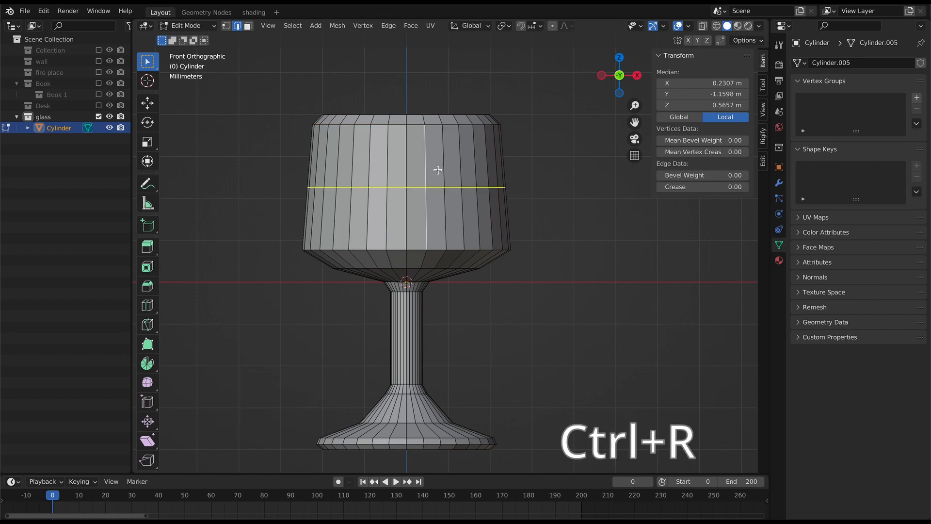
left_click(461, 186)
left_click(453, 125)
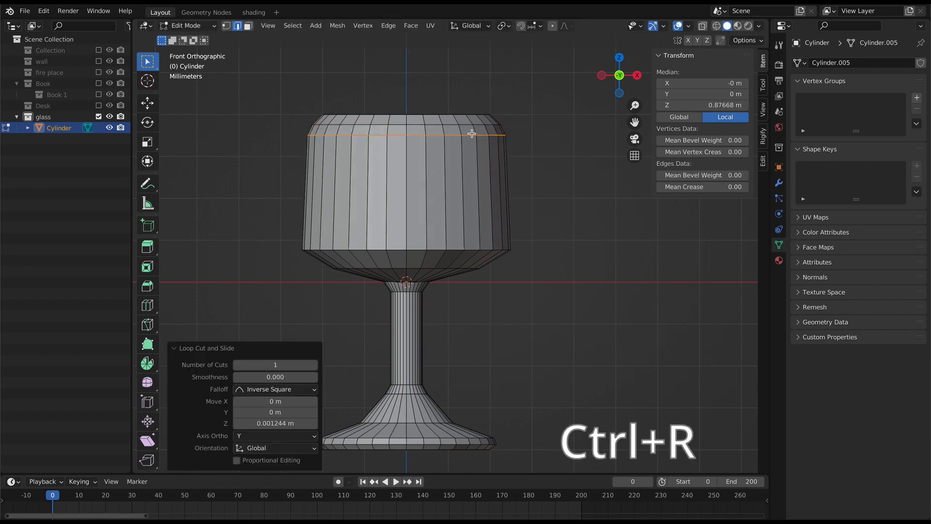
Step: Select the uppermost edge loop just below the bowl's rim and lower it about 0.000265 m along Z
left_click(453, 125)
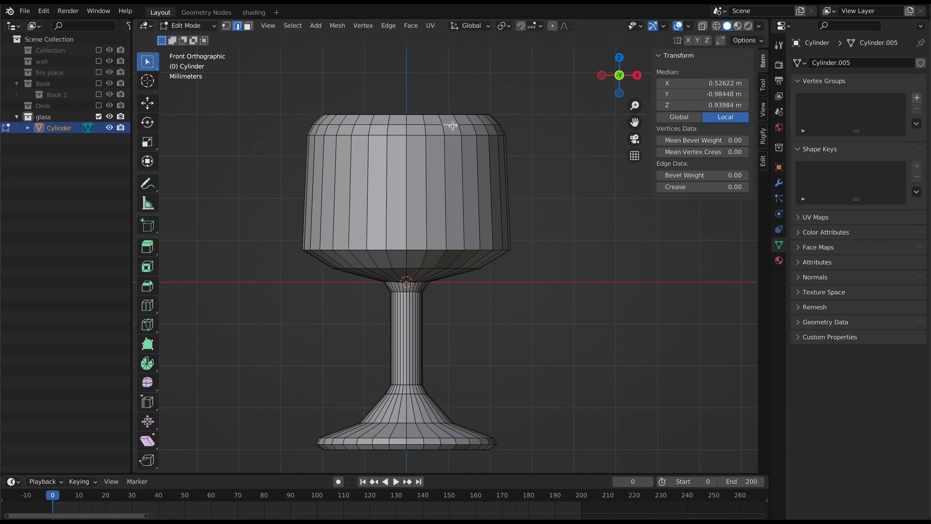
left_click(453, 125, "alt")
key("g")
key("z")
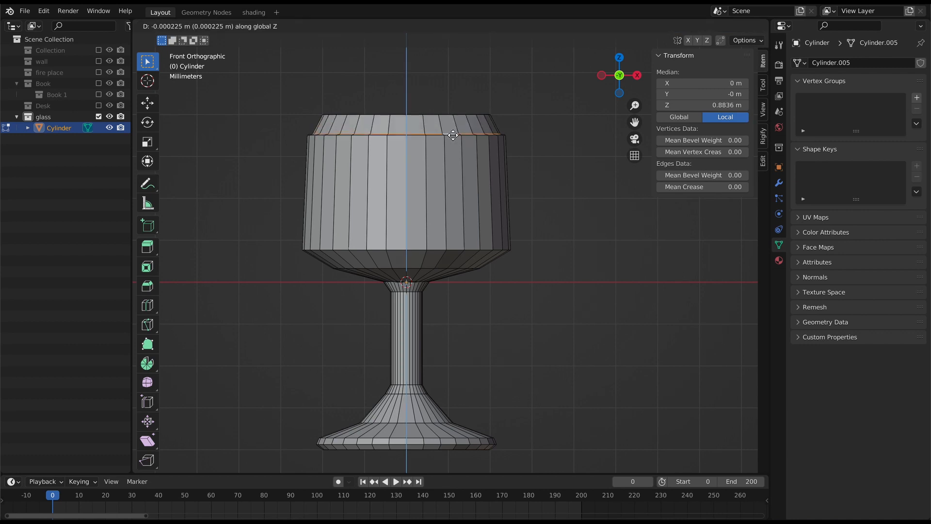
left_click(452, 137)
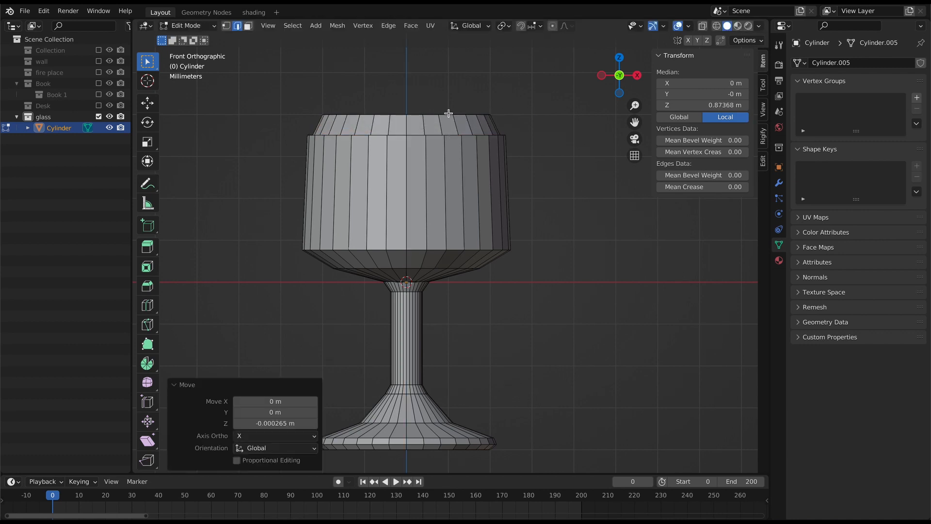
Step: Select the bowl's top edge loop, lower it about 0.002567 m along Z into the bowl and switch to wireframe display
left_click(443, 115, "alt")
left_click(619, 57)
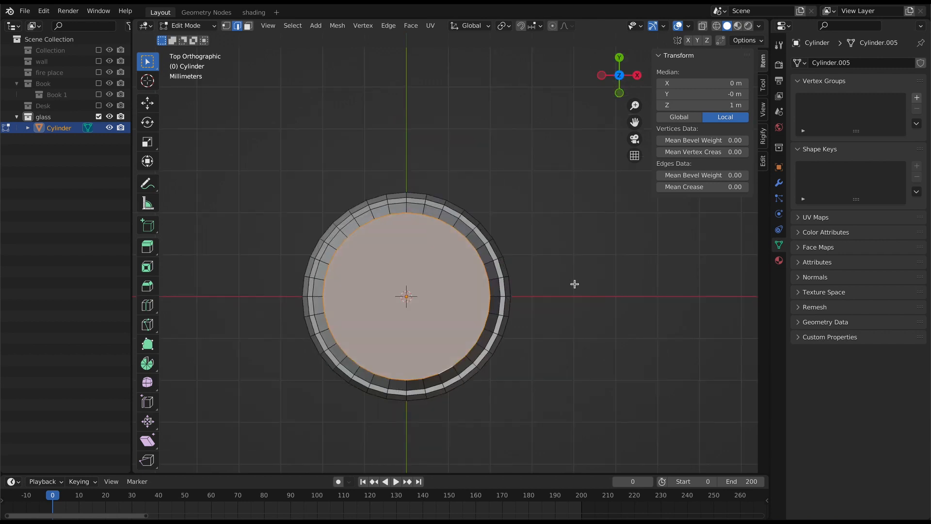
left_click(619, 93)
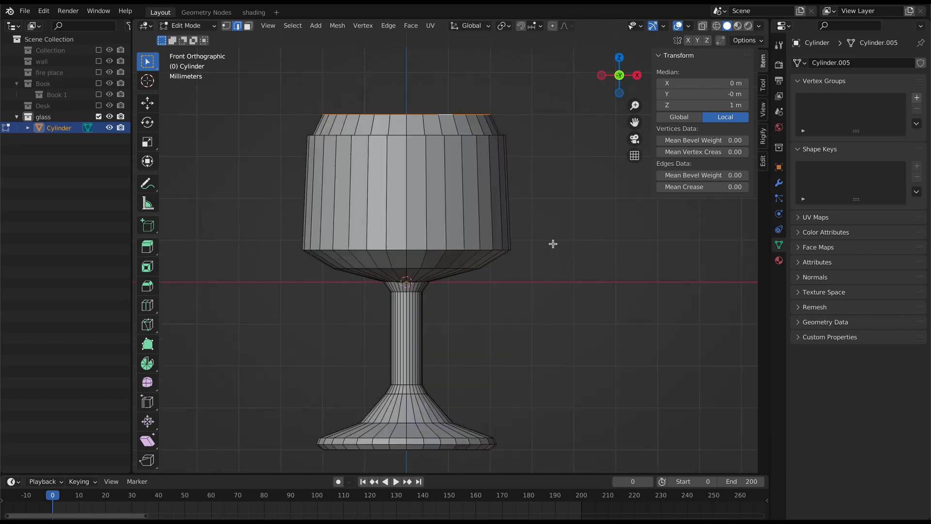
key("g")
key("z")
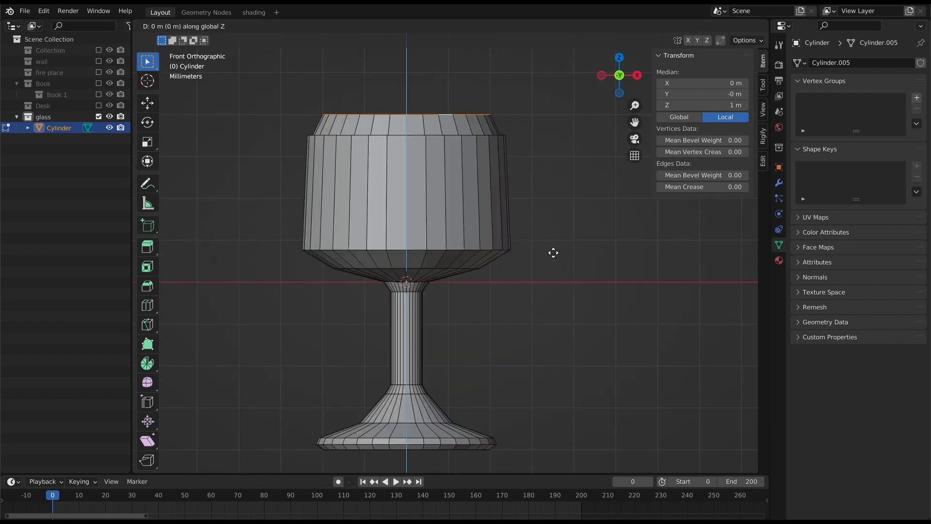
left_click(546, 356)
key("alt+z")
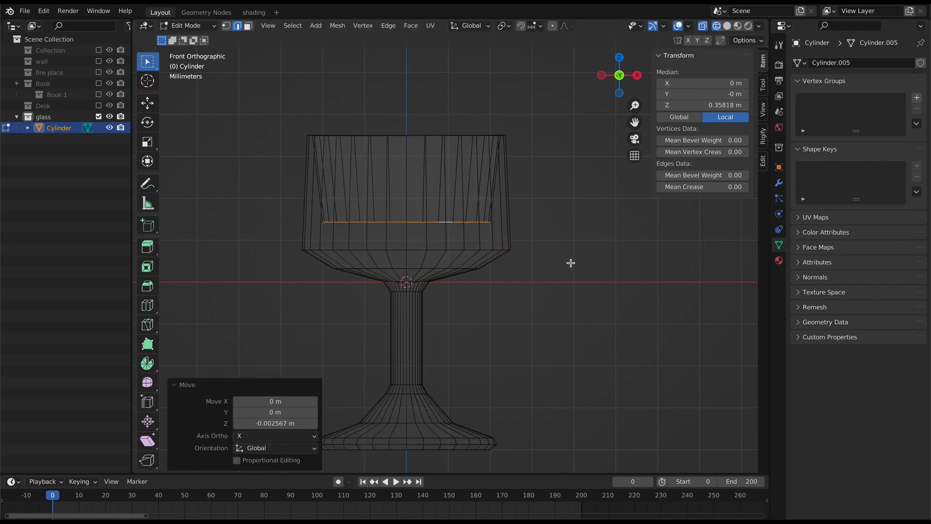
Step: Raise the same edge loop about 0.002964 m along Z, clear above the bowl's rim
key("g")
key("z")
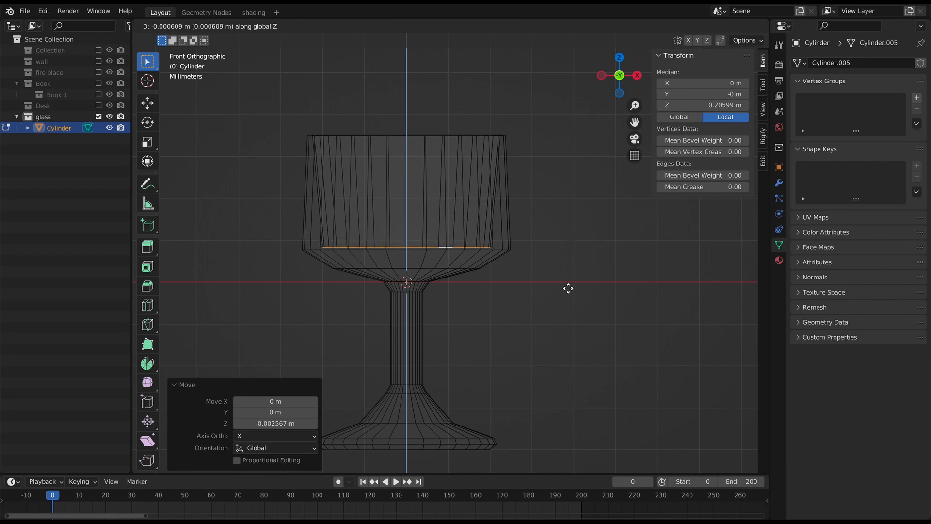
left_click(585, 139)
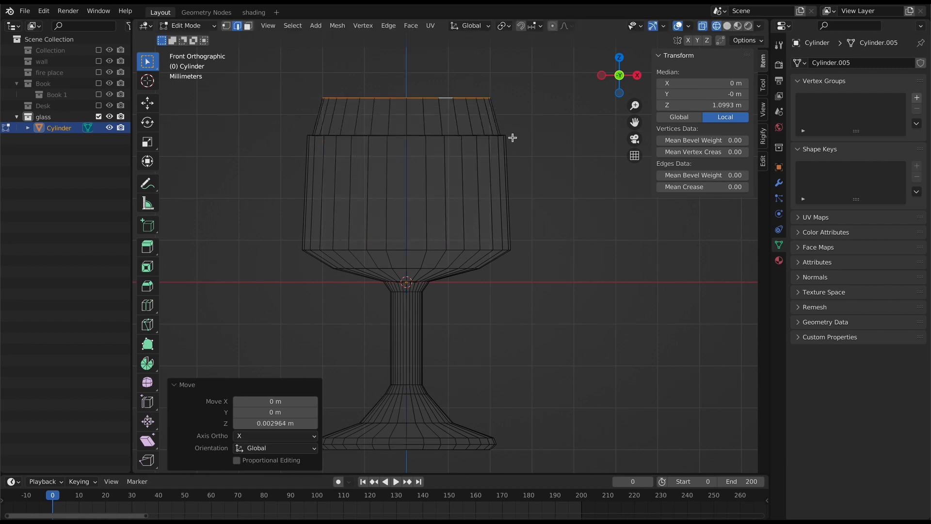
Step: Add a centred loop cut between the rim and the raised loop, and lower it about 0.003216 m along Z inside the bowl
key("ctrl+r")
left_click(424, 116)
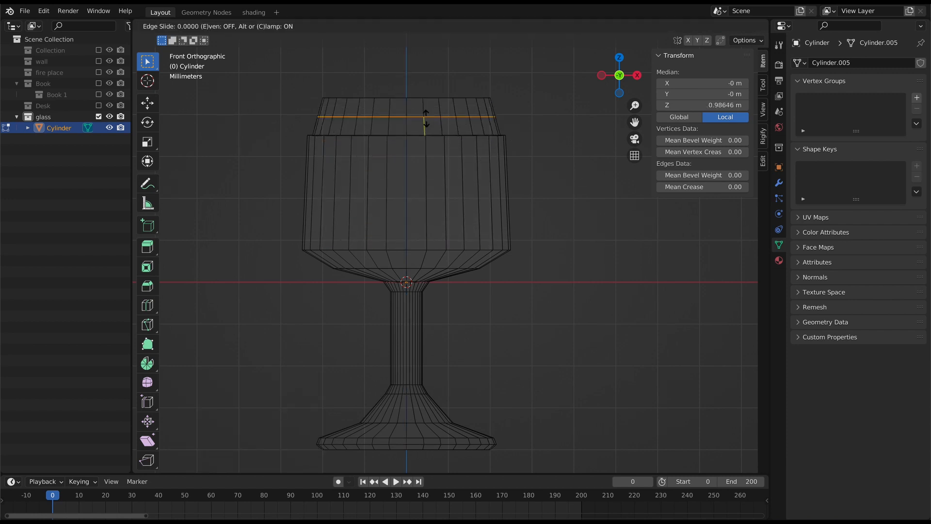
right_click(425, 117)
key("g")
key("z")
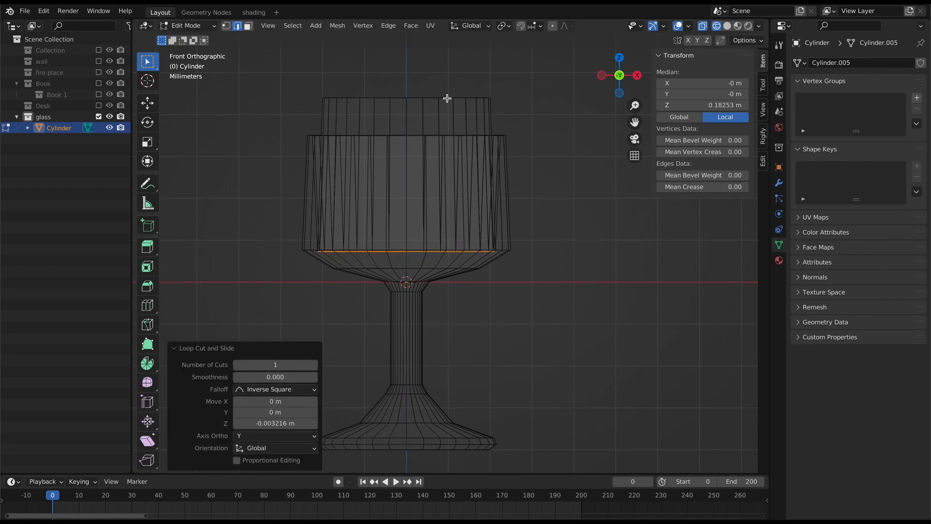
Step: Select the raised top edge loop and lower it about 0.004063 m along Z into the bowl's base
left_click(447, 98, "alt")
key("g")
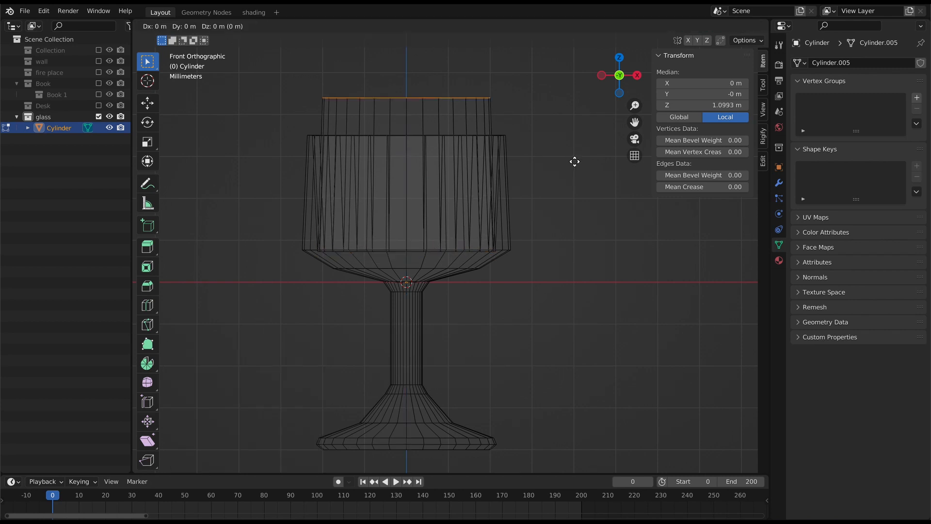
key("z")
left_click(545, 329)
Step: Scale the inner bottom loop to about 0.536 and lower it about 0.000146 m along Z
key("s")
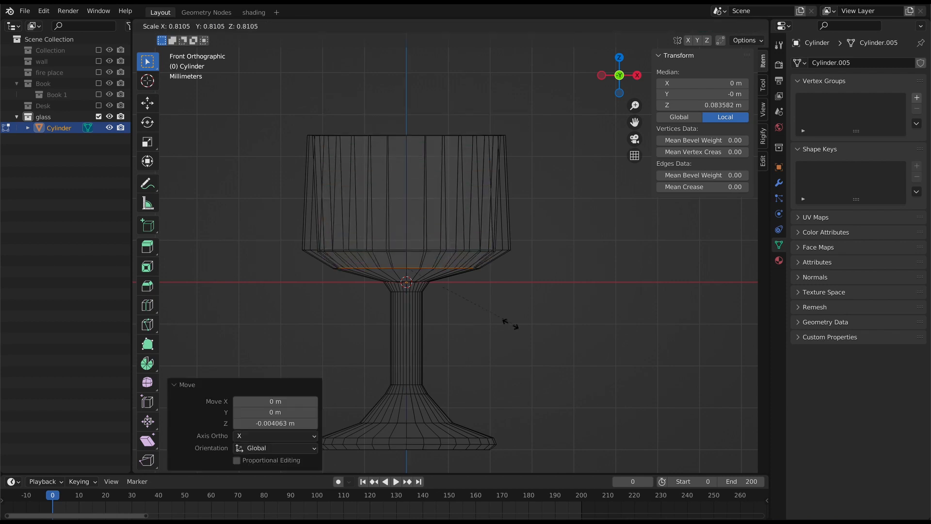
left_click(474, 312)
key("g")
key("z")
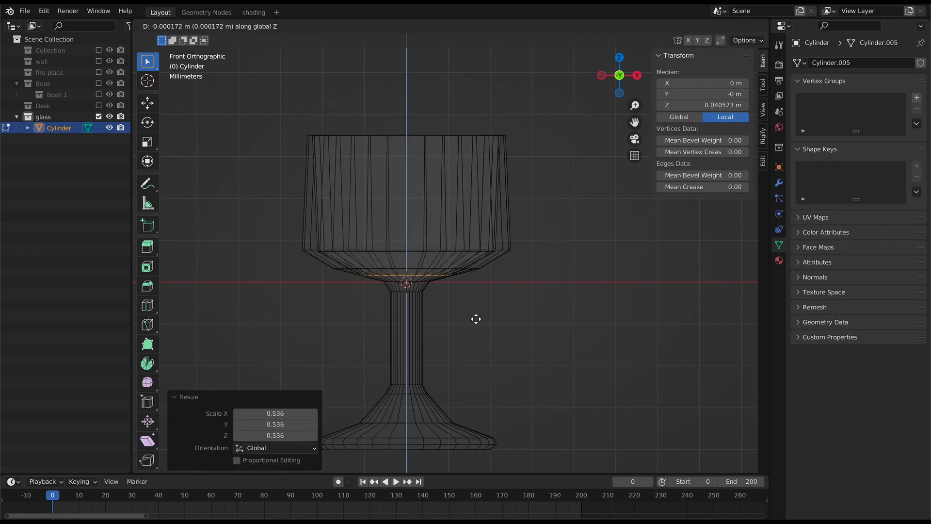
left_click(475, 312)
Step: Return to solid display and, in top view, select the bowl's inner rim edge loop and scale it to about 1.02
left_click(619, 57)
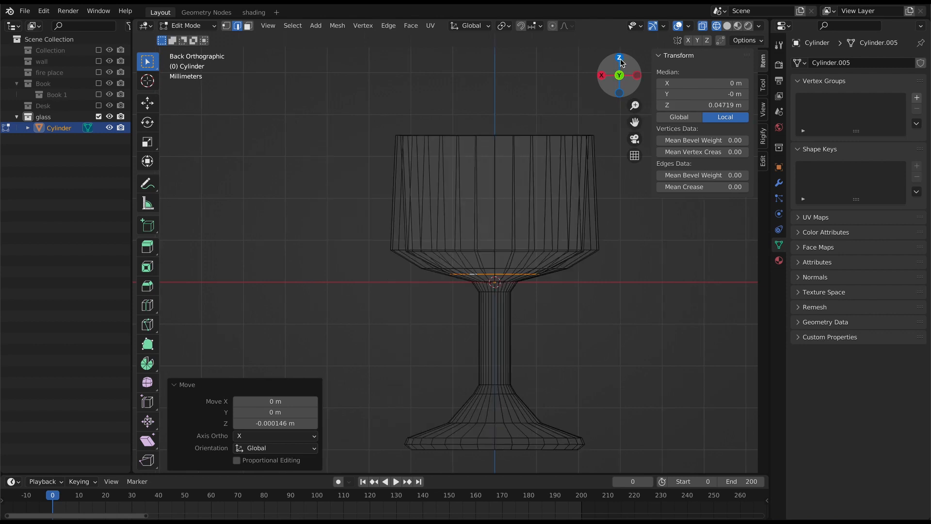
key("shift+z")
scroll(527, 209, "up", 8)
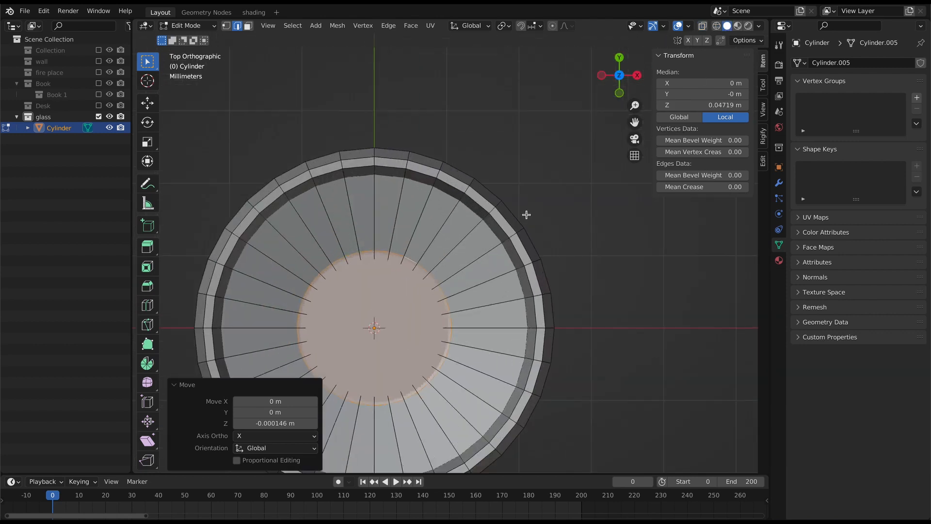
scroll(643, 126, "down", 2)
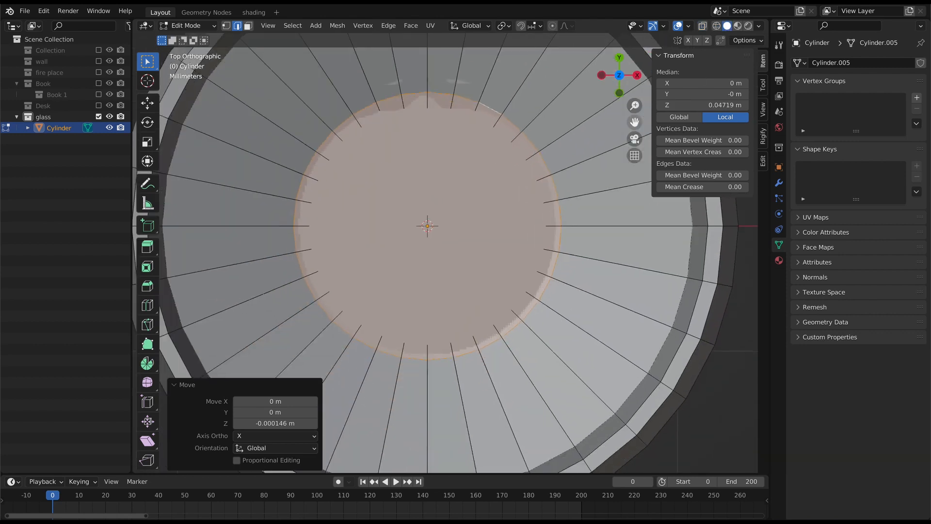
middle_click_drag(606, 140, 587, 157)
key("KP_7")
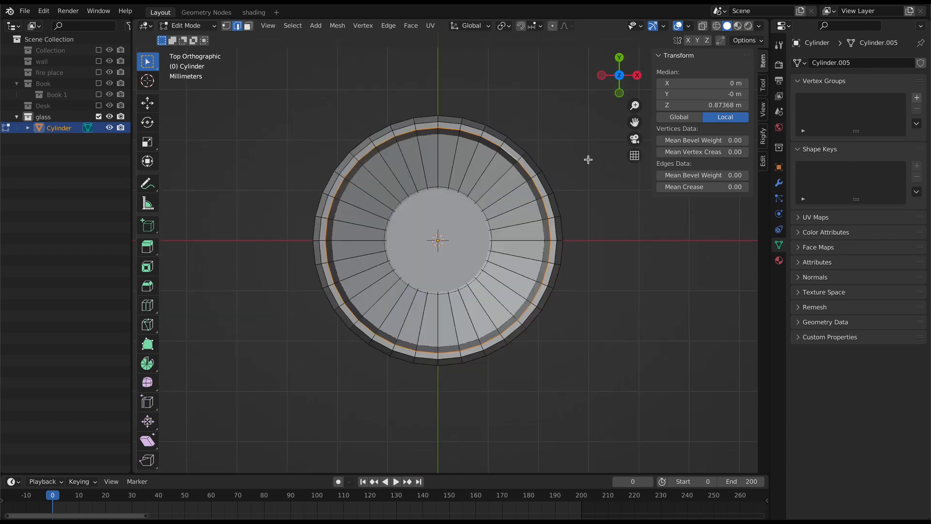
key("s")
left_click(592, 158)
Step: In front view, add a loop cut around the bowl, slide it down about 0.000877 m and scale it to about 1.04
key("KP_1")
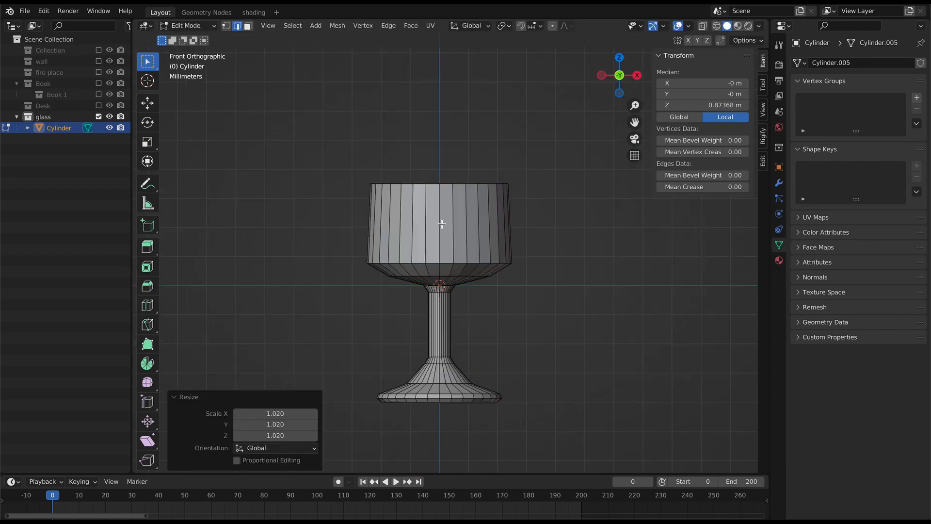
key("ctrl+r")
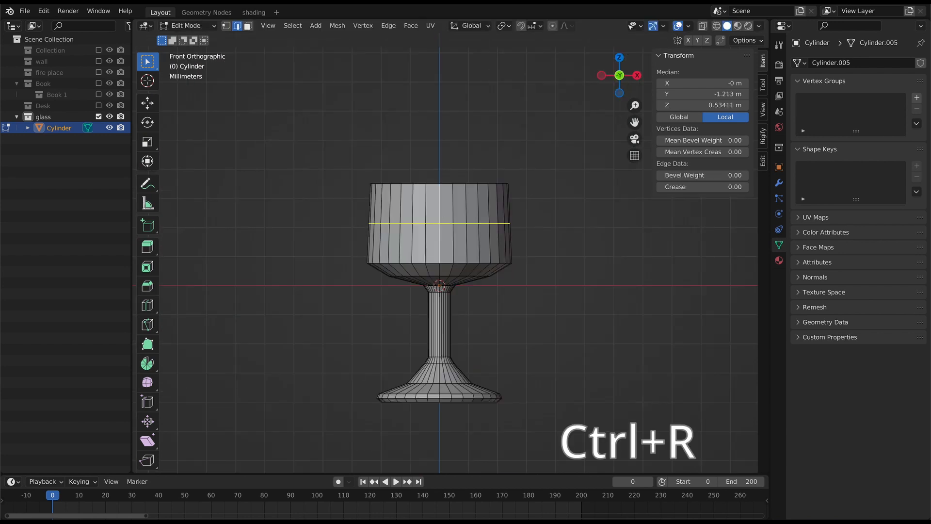
left_click(439, 223)
left_click(442, 248)
key("s")
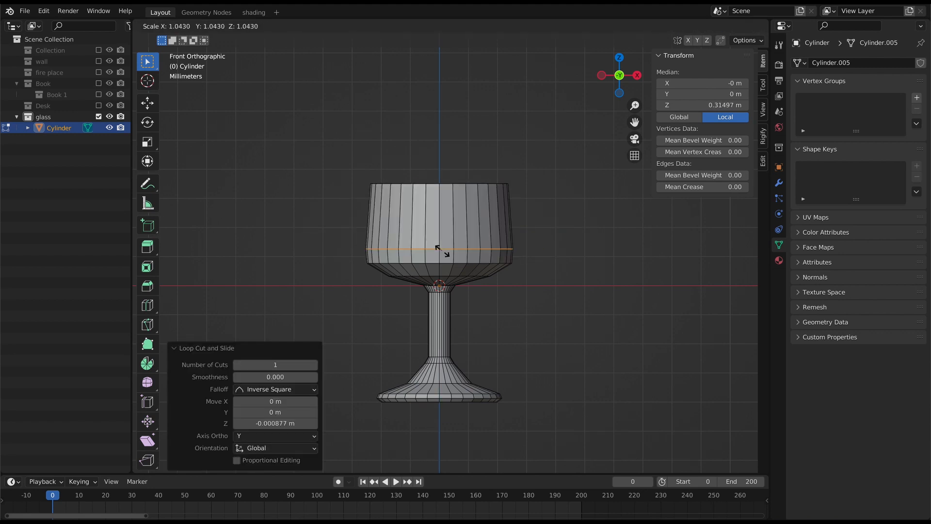
left_click(442, 251)
Step: Deselect the mesh, return to Object Mode and shade the glass smooth
key("alt+a")
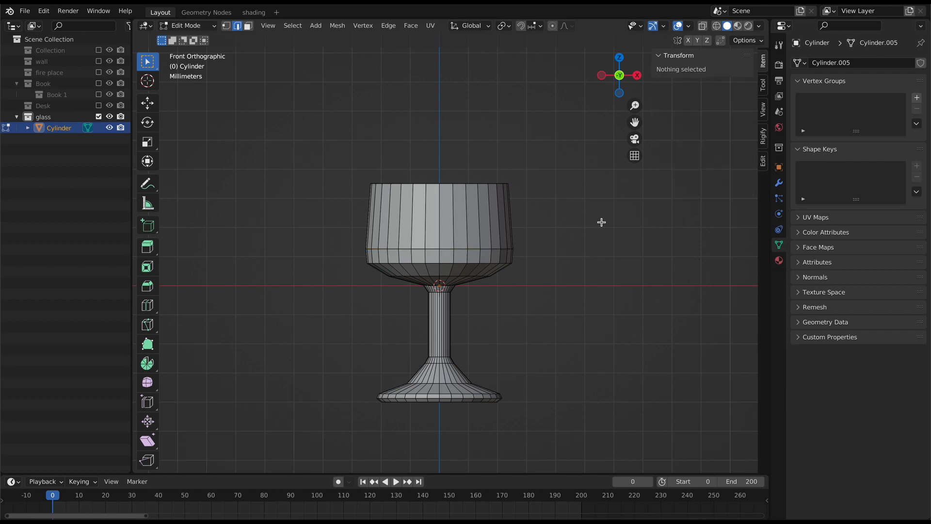
left_click(189, 25)
left_click(194, 36)
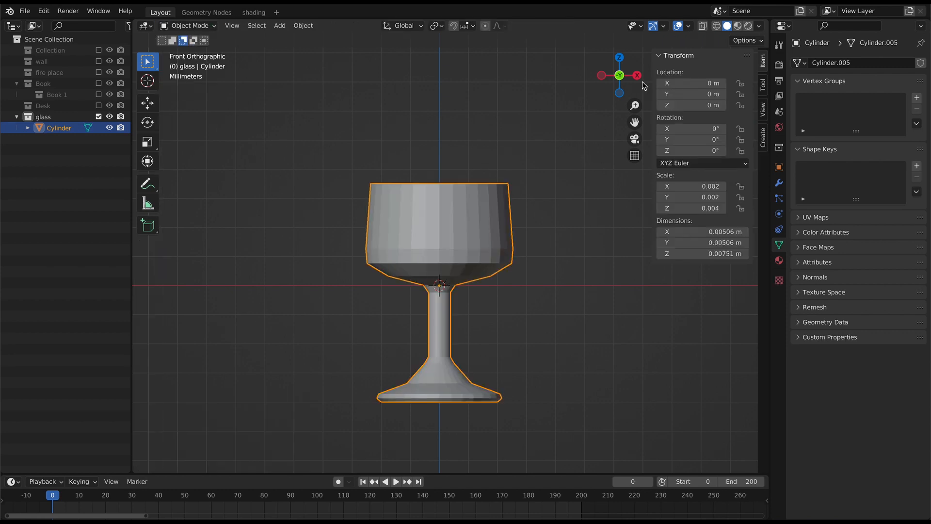
left_click_drag(619, 67, 623, 87)
key("KP_1")
right_click(475, 209)
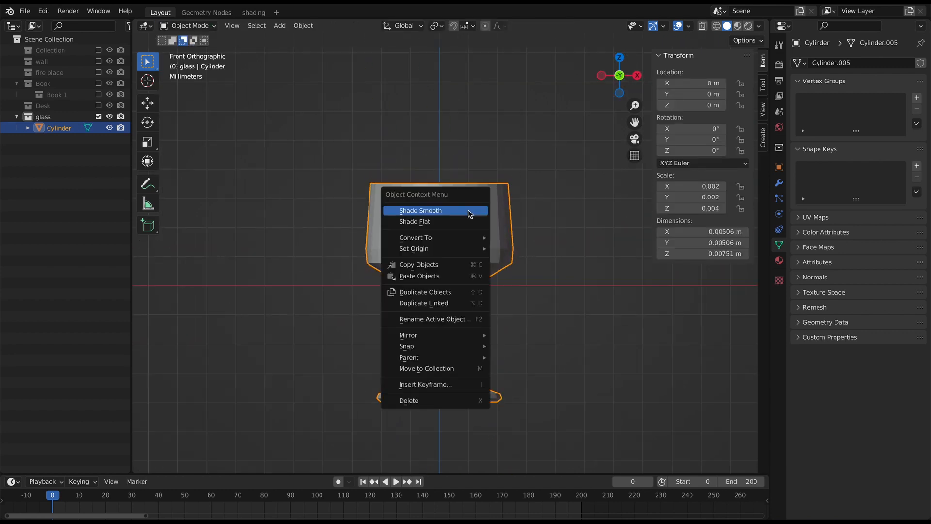
left_click(475, 209)
Step: Add a UV sphere, scale it down to about 0.0016 m in diameter and set its Z location to 0 m
left_click(279, 25)
mouse_move(296, 37)
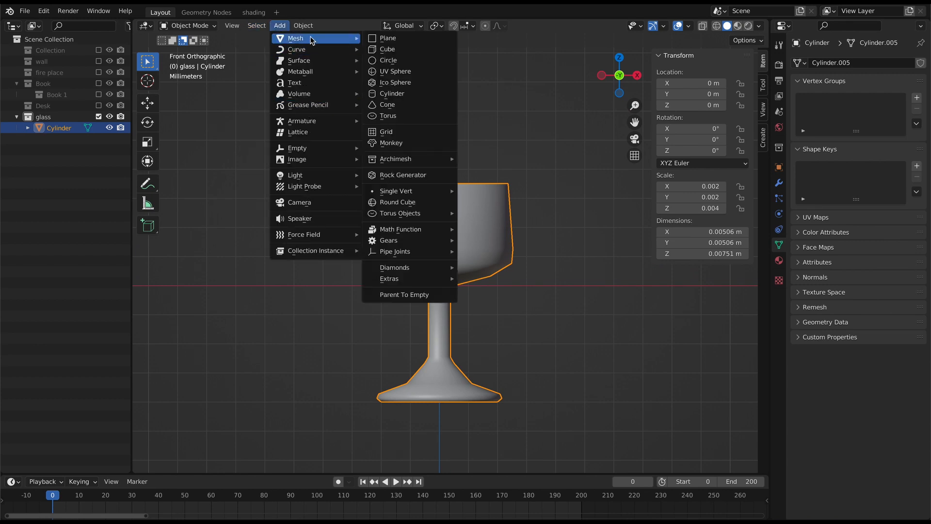
left_click(417, 71)
key("s")
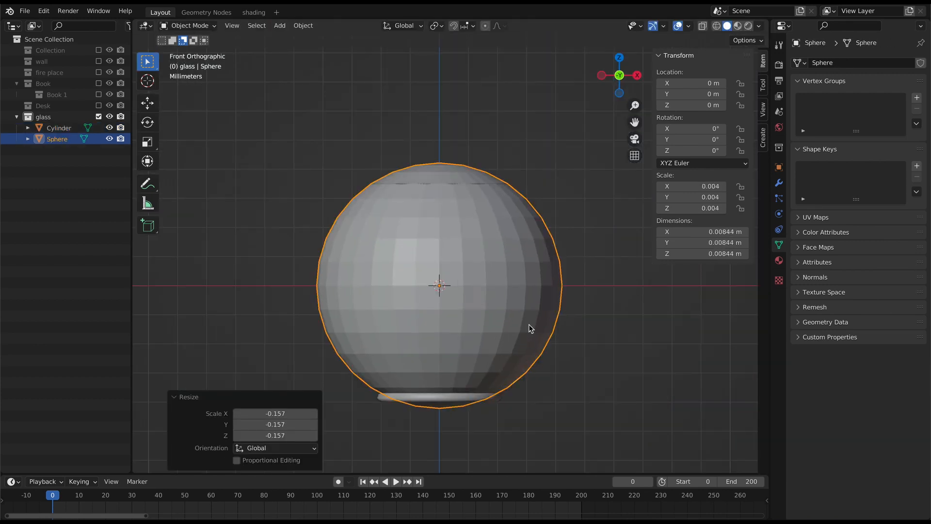
left_click(460, 289)
left_click(660, 106)
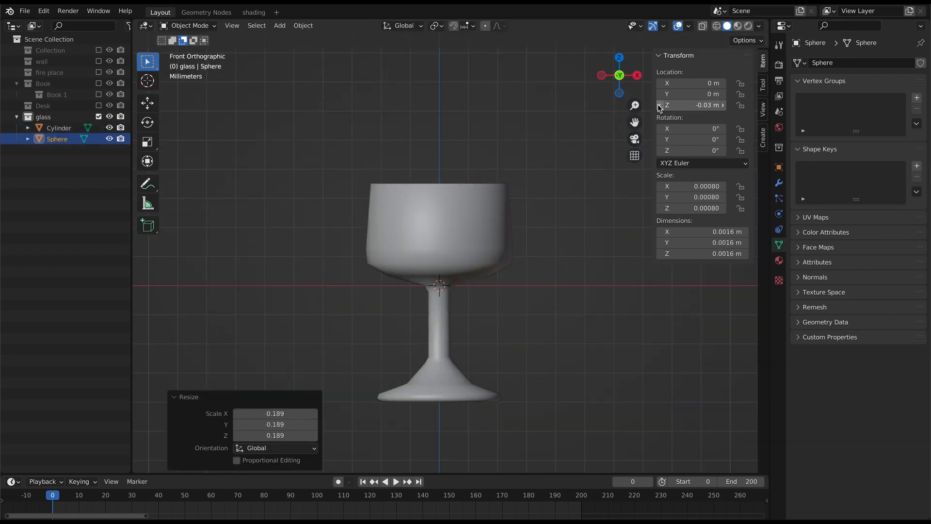
left_click(700, 105)
type("0")
key("Return")
Step: Select the glass and raise it about 0.001143 m along Z so the sphere sits on its stem
left_click(494, 241)
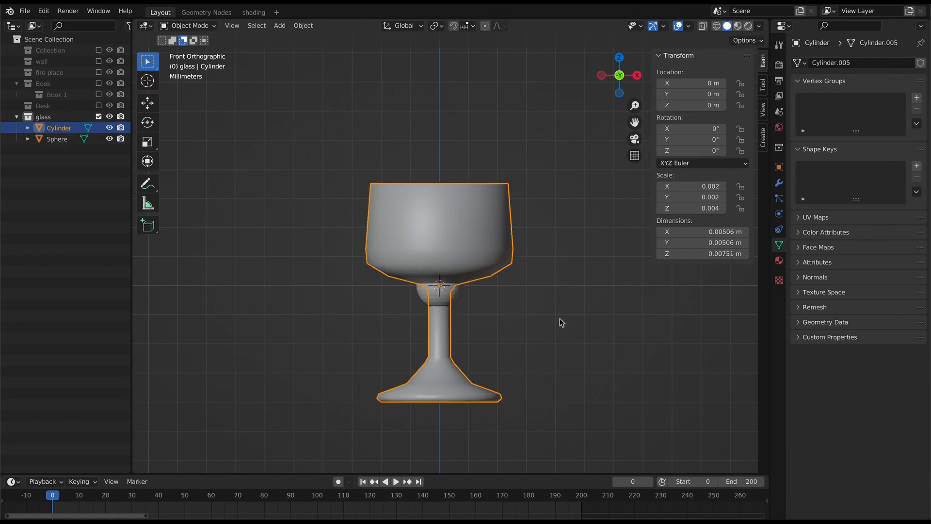
key("g")
key("z")
left_click(562, 285)
Step: Select the sphere on the stem and scale it to about 0.641, slightly wider than the stem
left_click(458, 286)
key("s")
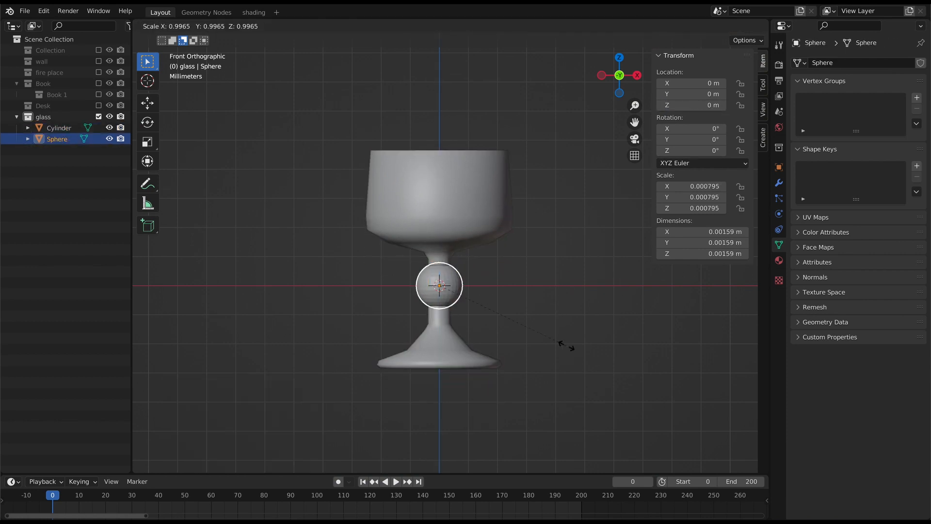
left_click(519, 324)
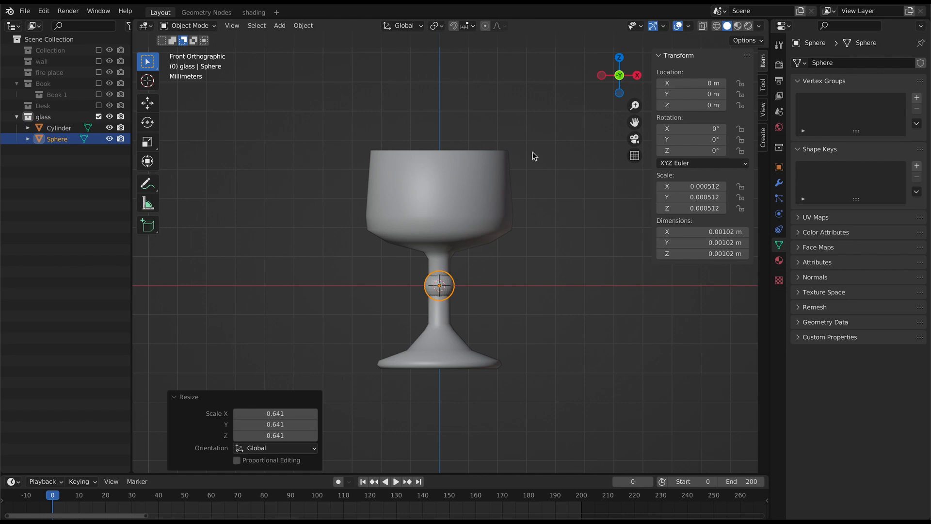
Step: Select the glass and stretch it along Z to about 0.00908 m tall
left_click(471, 201)
key("s")
key("z")
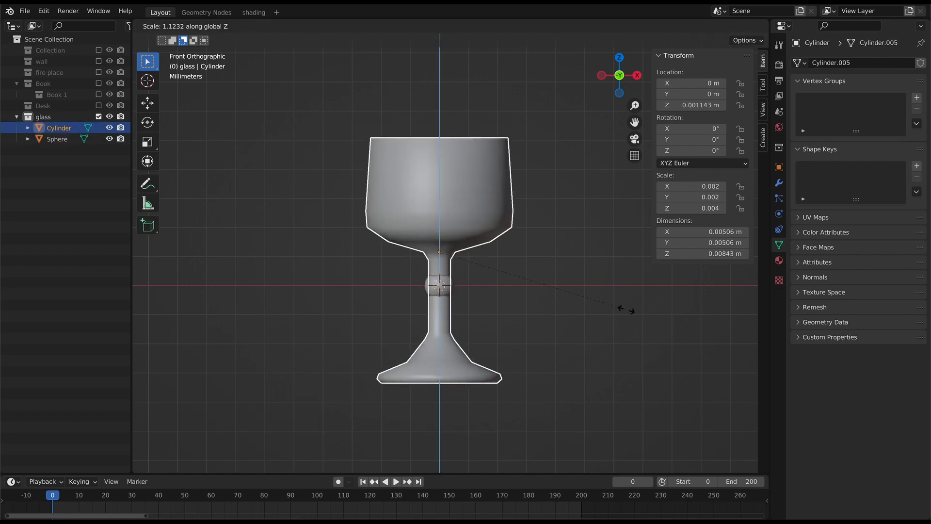
left_click(638, 312)
Step: Select the sphere and lower it slightly along Z to the middle of the stem
left_click(446, 288)
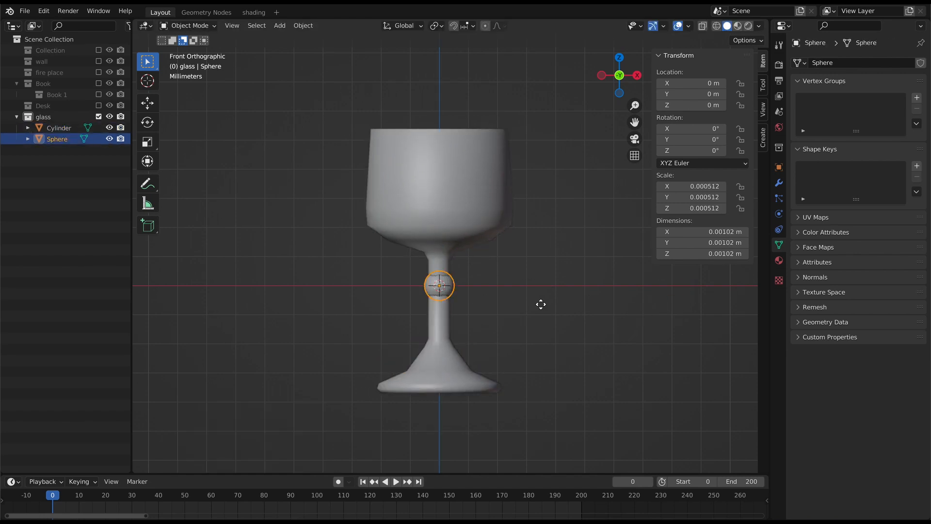
key("g")
key("z")
left_click(542, 314)
Step: Select the glass and switch the viewport to wireframe display for a close view of its stem and foot
left_click(436, 374)
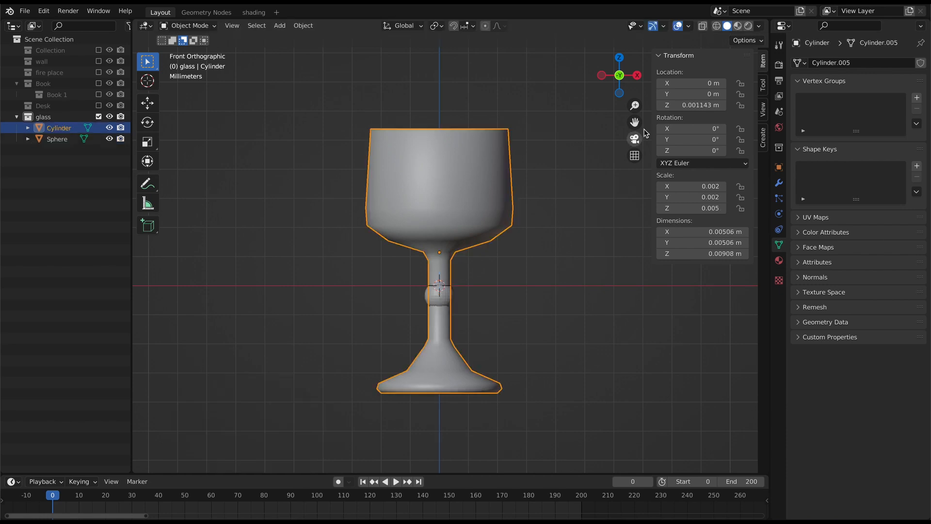
left_click(716, 26)
left_click_drag(635, 123, 635, 68)
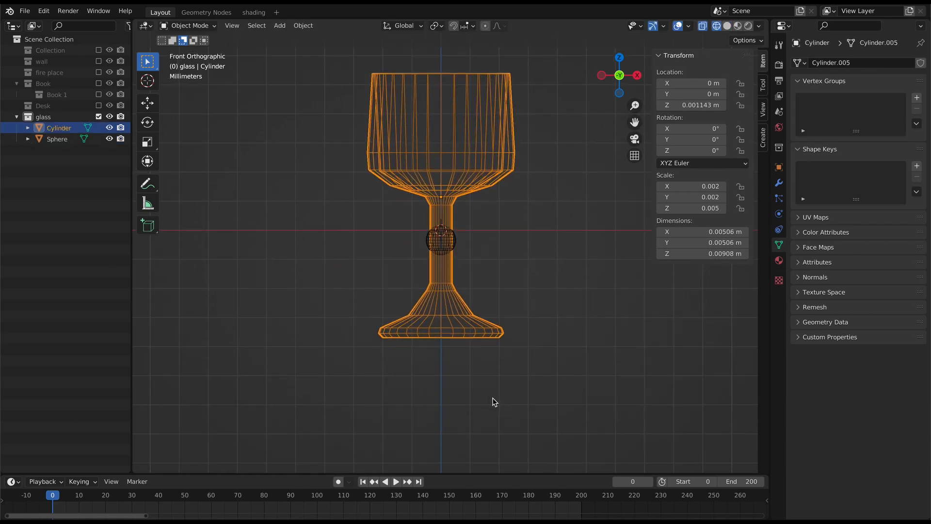
scroll(484, 404, "up", 2)
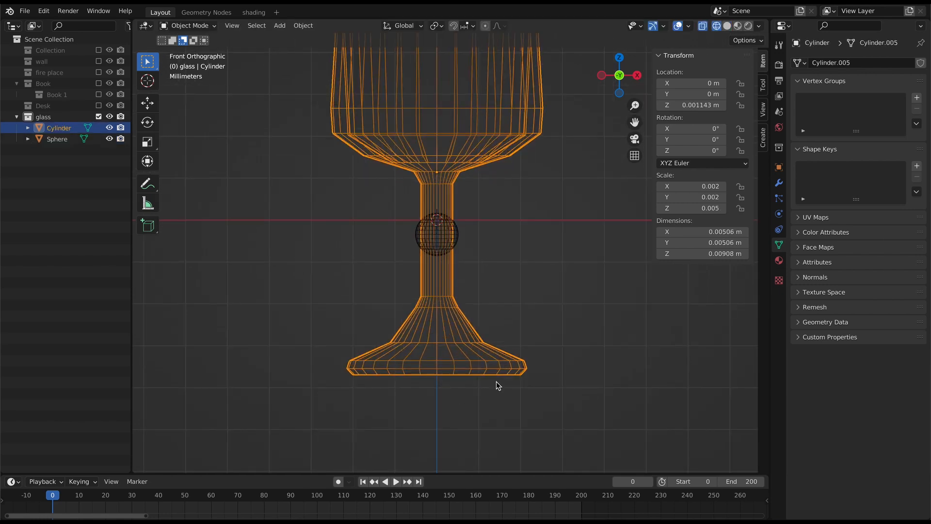
Step: Enter Edit Mode on the glass and raise the foot's bottom edge loop along Z by about 0.000079 m
left_click(189, 26)
left_click(191, 48)
left_click(442, 375, "alt")
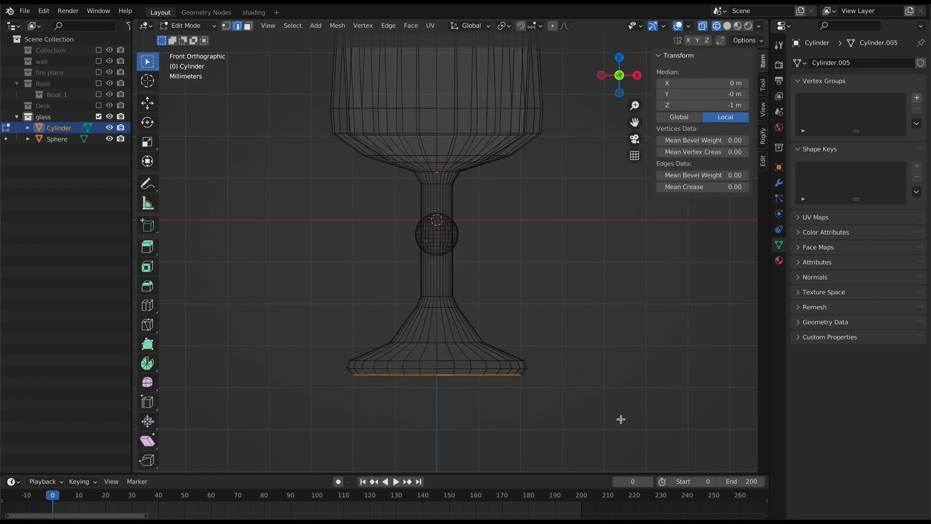
key("g")
key("z")
left_click(621, 416)
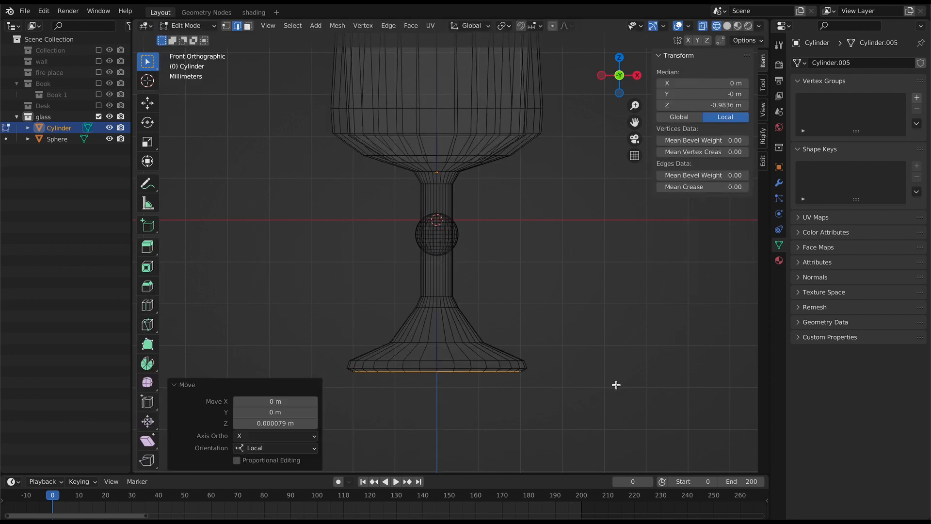
Step: Add one centred loop cut around the flared cone between the stem and the foot
scroll(616, 385, "up", 2)
scroll(616, 385, "down", 2)
left_click(461, 346)
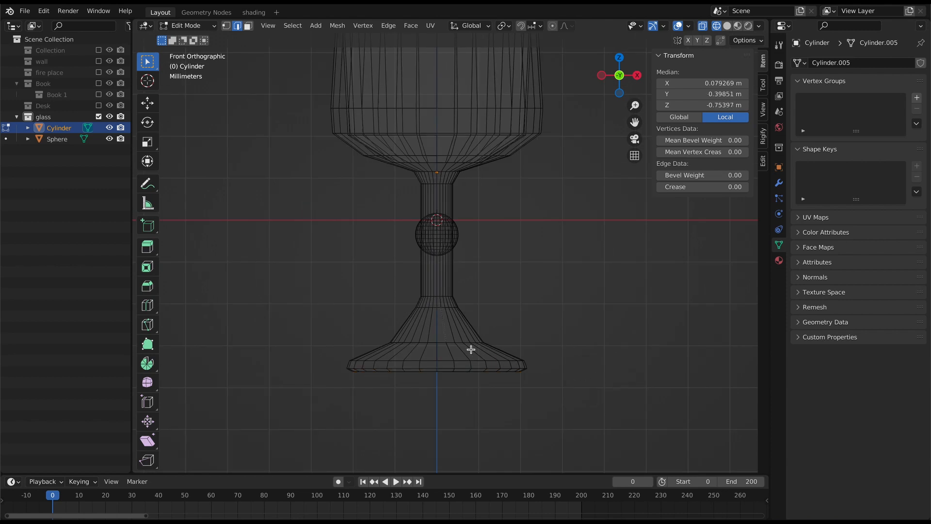
left_click(442, 324)
key("ctrl+r")
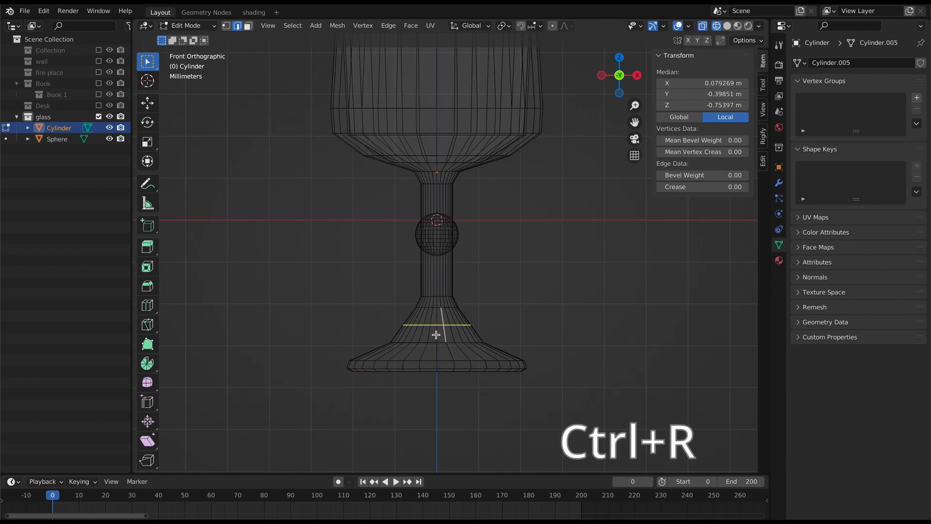
left_click(436, 334)
right_click(465, 335)
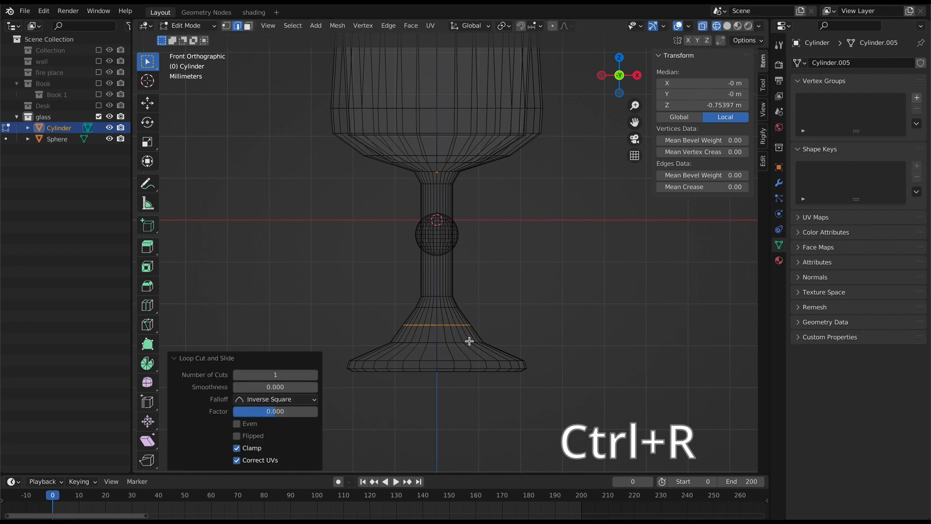
Step: Scale the edge loop at the base of the flared cone to about 1.162 and lower it about 0.000199 m along Z
left_click(450, 343, "alt")
key("s")
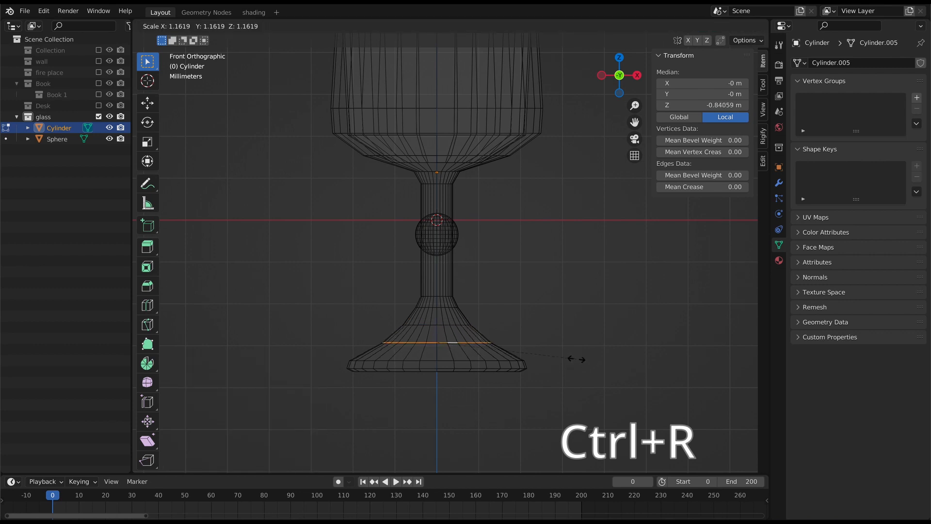
left_click(576, 359)
key("g")
key("z")
left_click(575, 365)
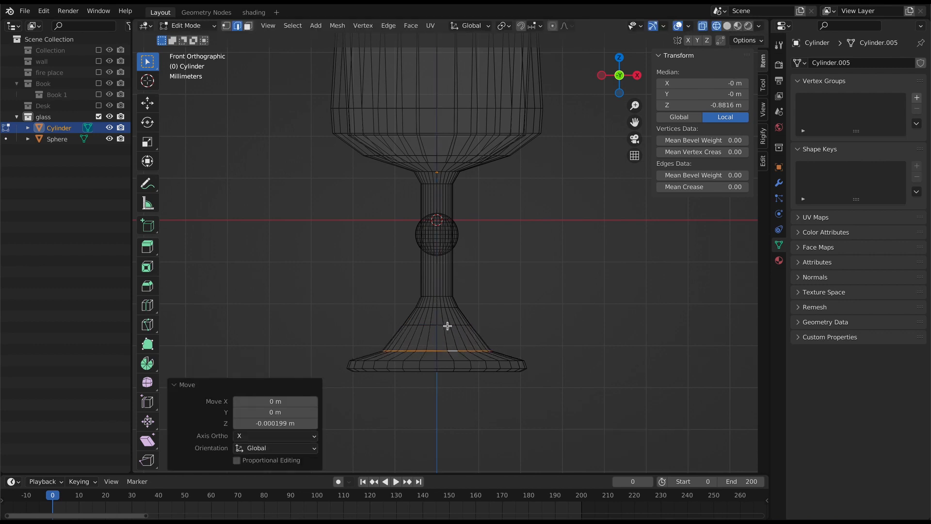
Step: Lower the newly cut edge loop along Z towards the foot and scale it to 0.832 to narrow the cone
key("ctrl+z")
key("g")
key("z")
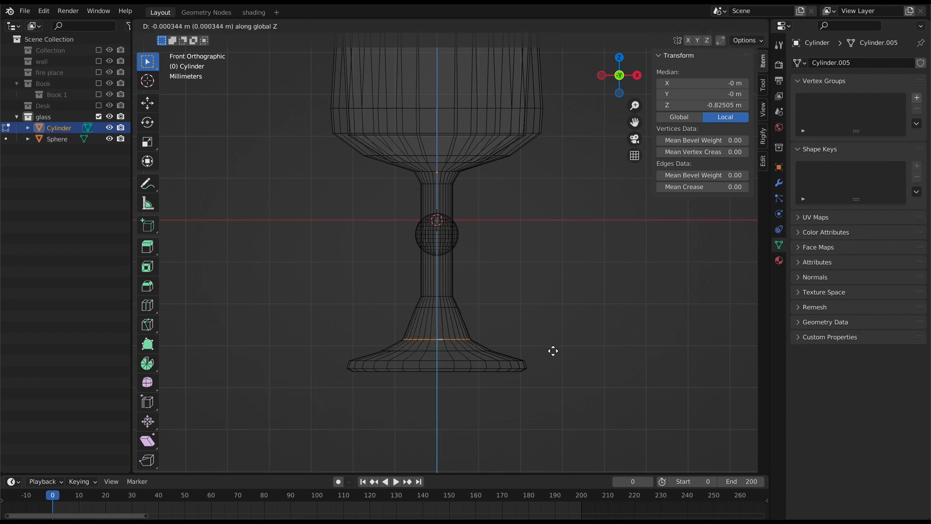
left_click(553, 350)
key("s")
left_click(533, 349)
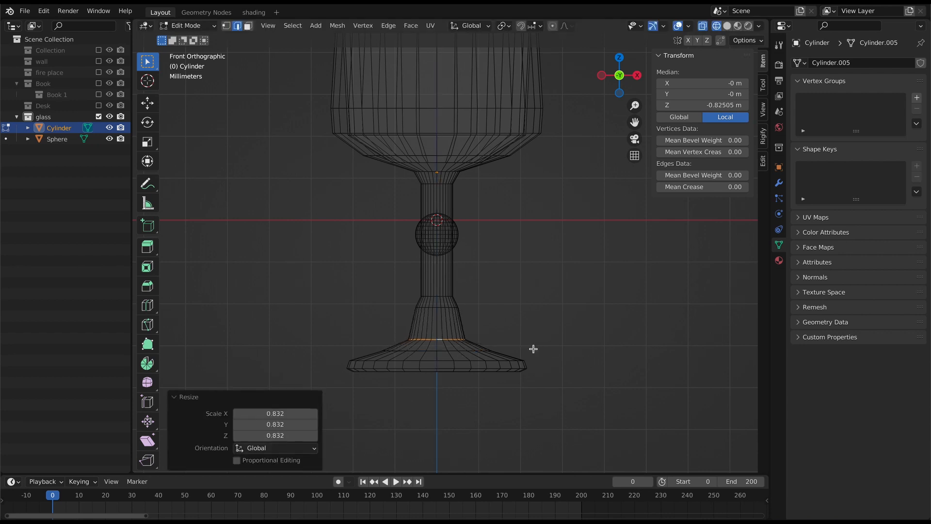
key("g")
key("z")
left_click(532, 354)
Step: Select the widened edge loop on top of the foot and lower it slightly along Z
left_click(442, 352, "alt")
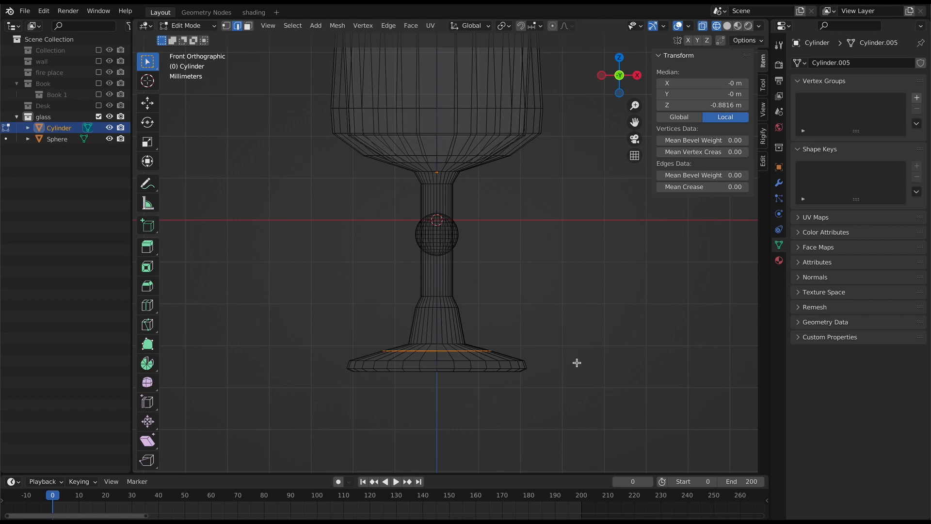
key("g")
key("z")
left_click(438, 362)
Step: Lower the upper edge loop of the foot's rim along Z by about 0.000106 m
left_click(447, 364, "alt")
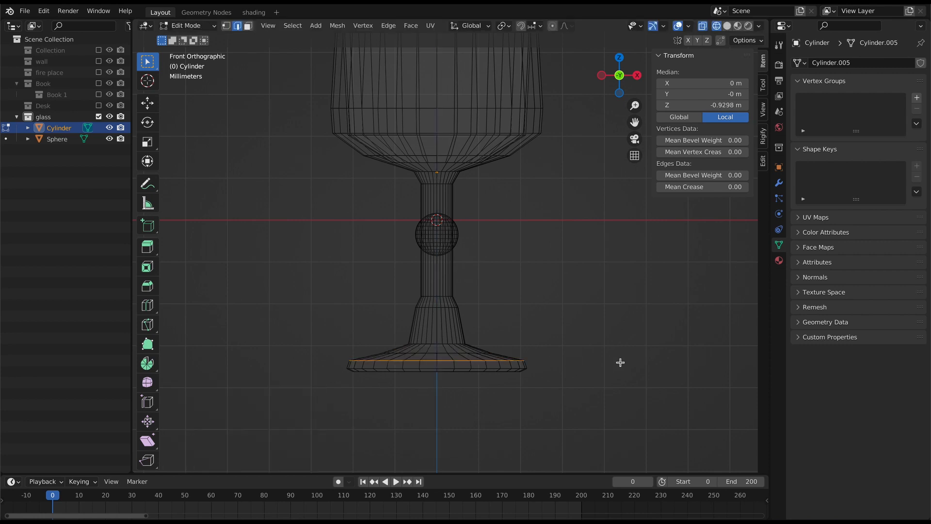
key("g")
key("z")
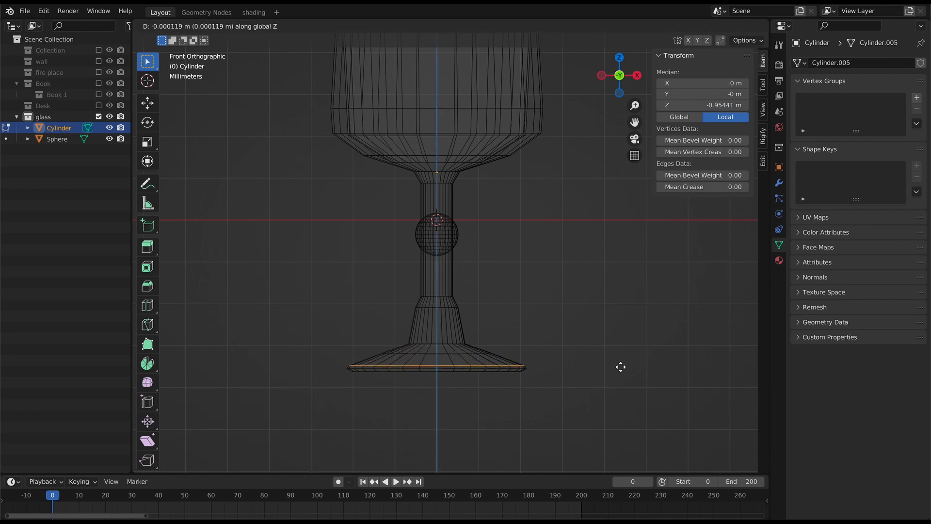
left_click(621, 367)
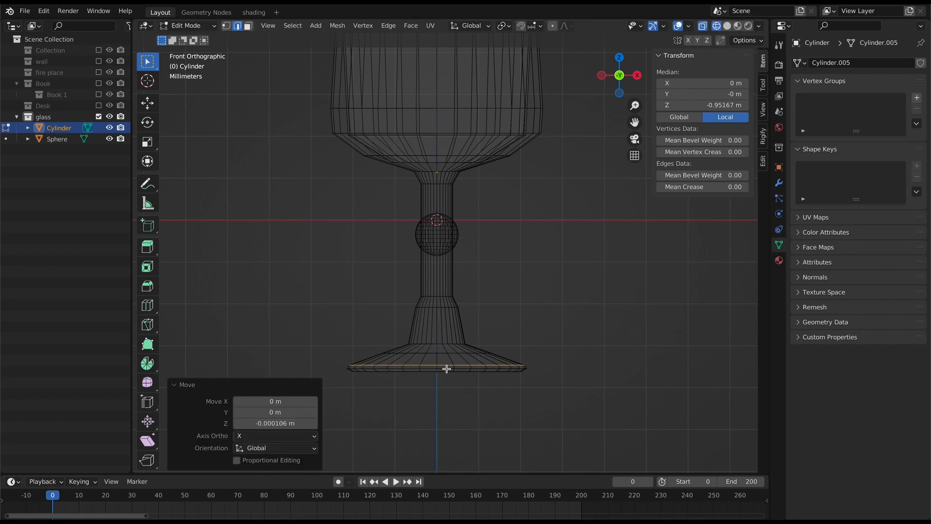
Step: Scale the foot's bottom edge loop to 1.086 and leave Edit Mode
key("s")
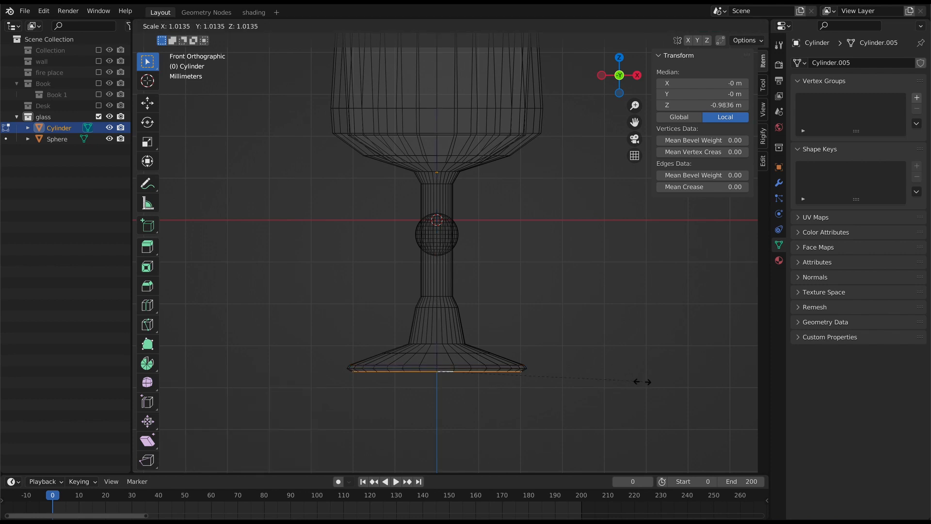
left_click(656, 384)
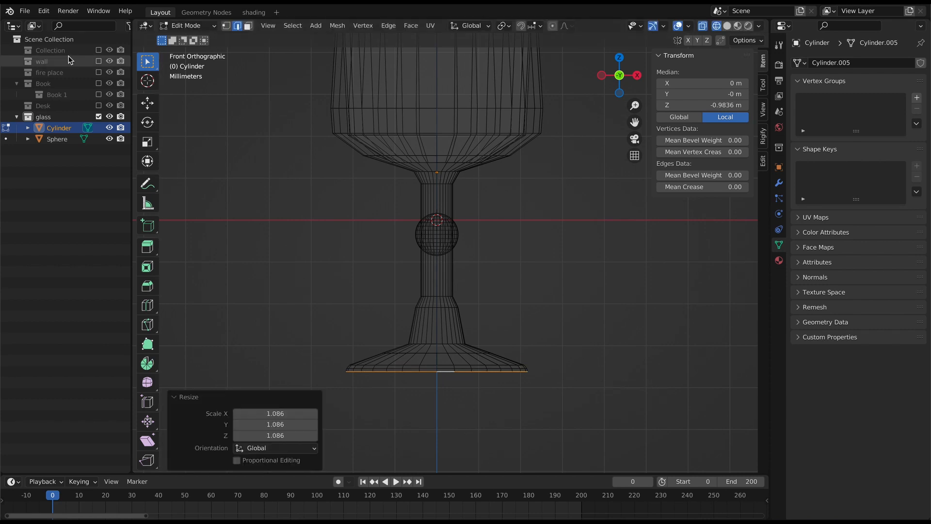
left_click(189, 26)
left_click(194, 36)
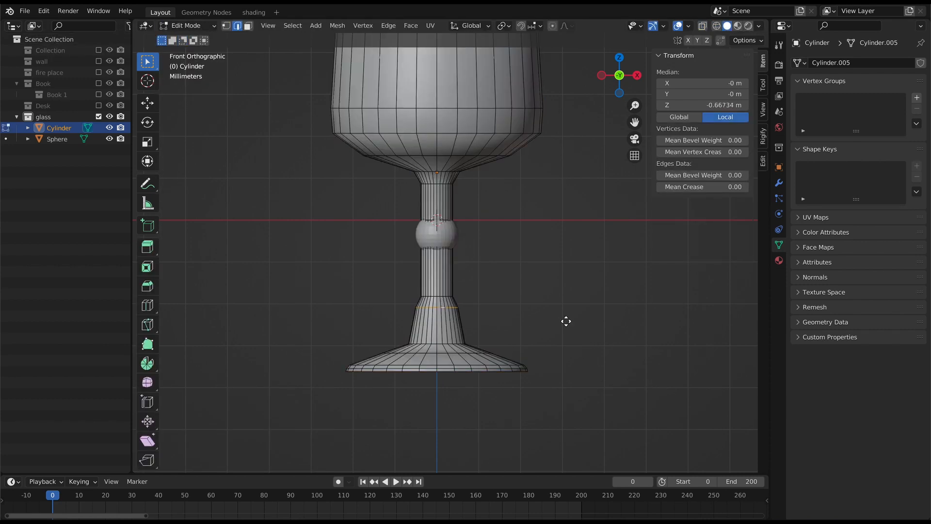
Step: Lower the two edge loops at the stem's lower end along Z by about 0.000675 m and 0.000701 m
key("g")
key("z")
left_click(560, 345)
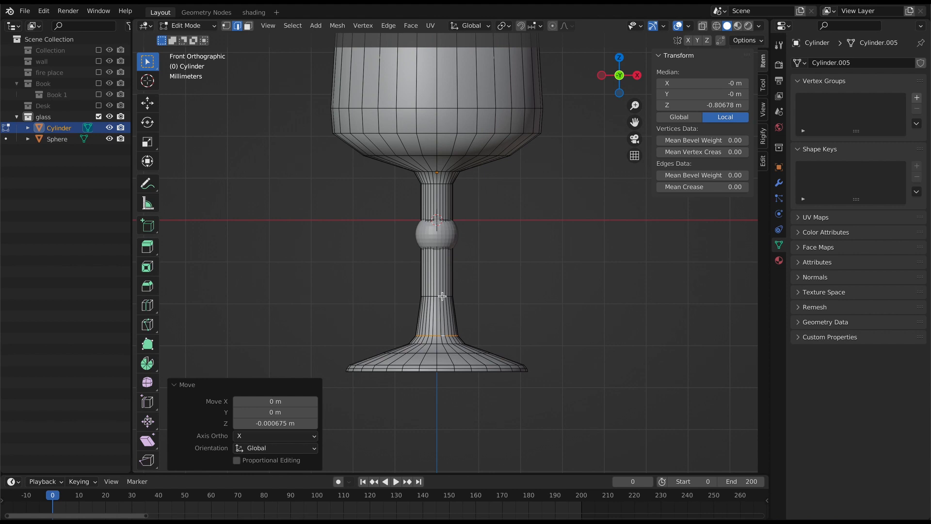
key("g")
key("z")
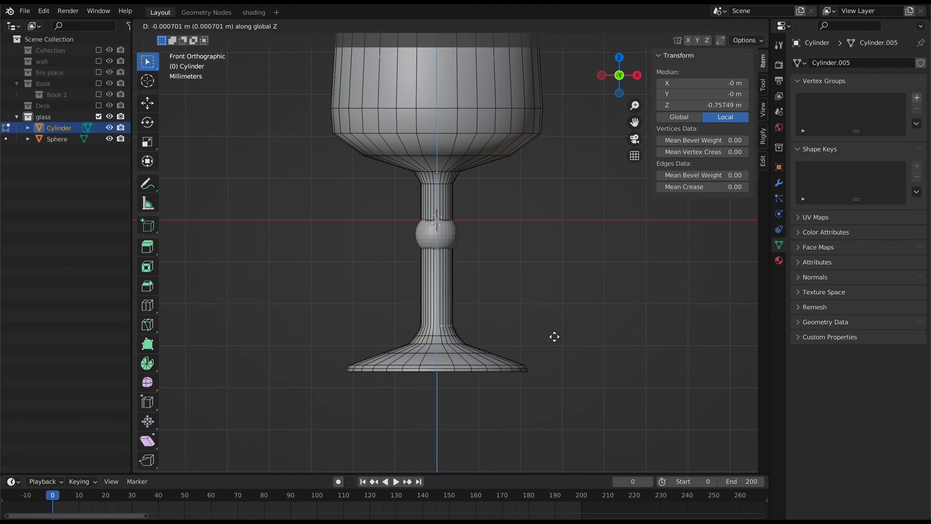
left_click(554, 336)
Step: Return to Object Mode and lower the sphere along the stem to a Z location of about -0.000819 m
left_click(186, 25)
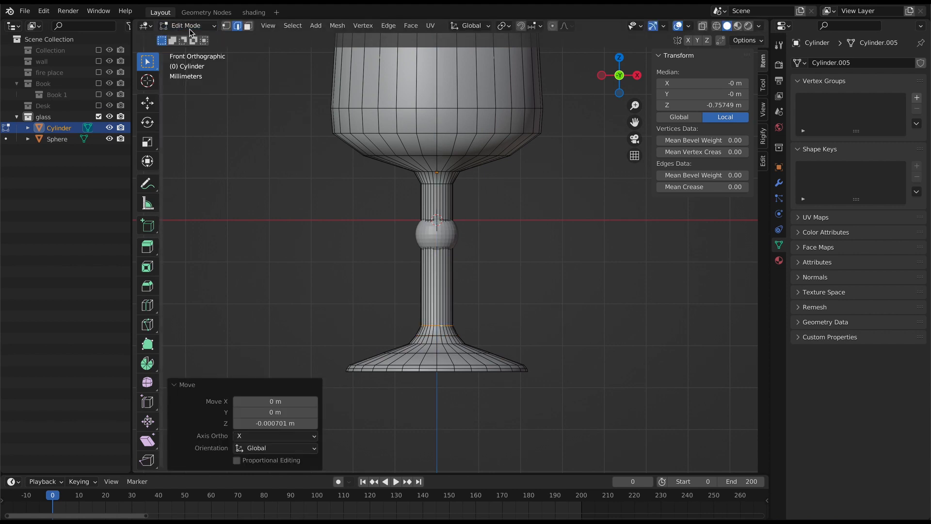
key("Tab")
left_click(437, 235)
key("g")
key("z")
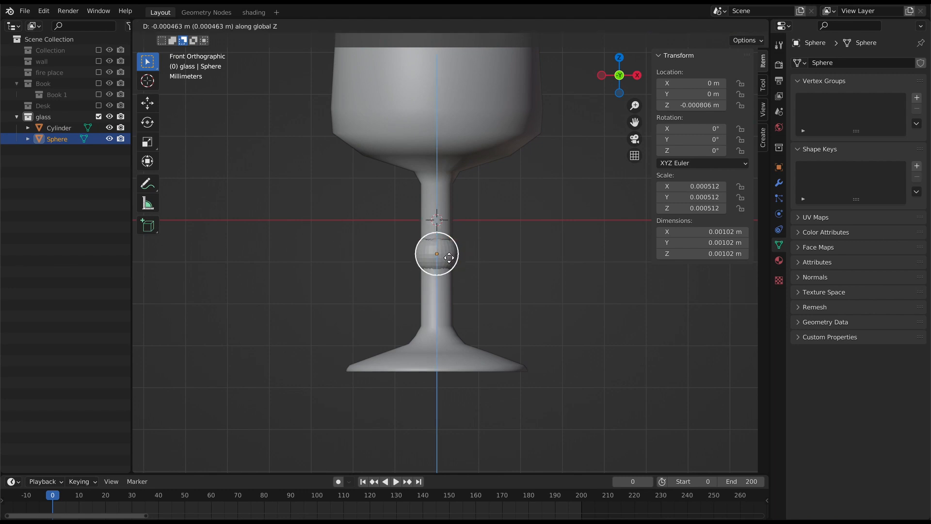
left_click(449, 258)
Step: Select the glass and the sphere and join them into one object
key("a")
right_click(373, 318)
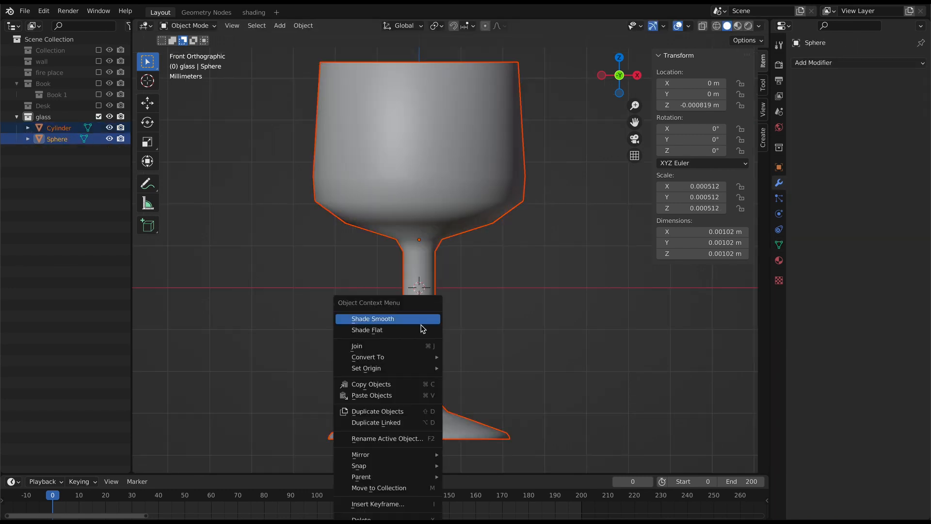
left_click(397, 346)
Step: Raise the joined glass about 0.003626 m along Z so its foot rests at the 3D cursor's level
key("g")
key("z")
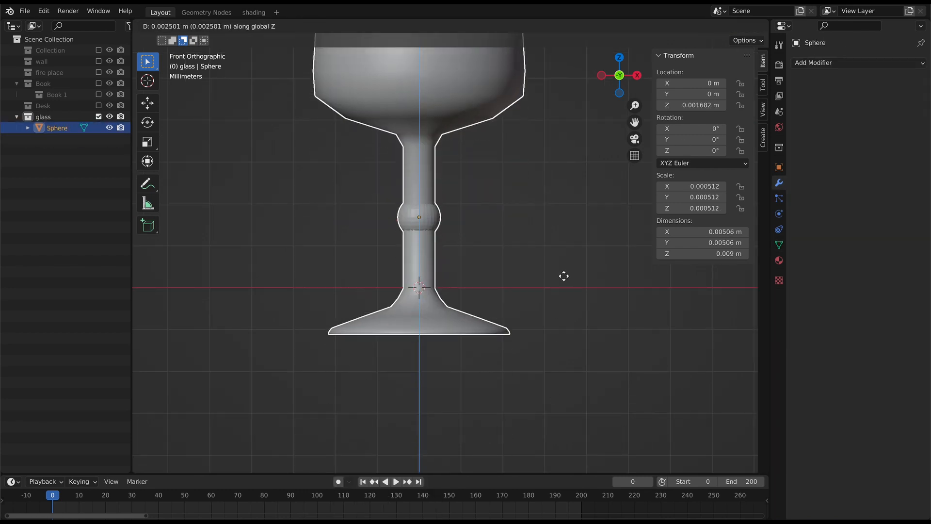
left_click(577, 241)
left_click_drag(634, 123, 638, 252)
scroll(476, 190, "down", 2)
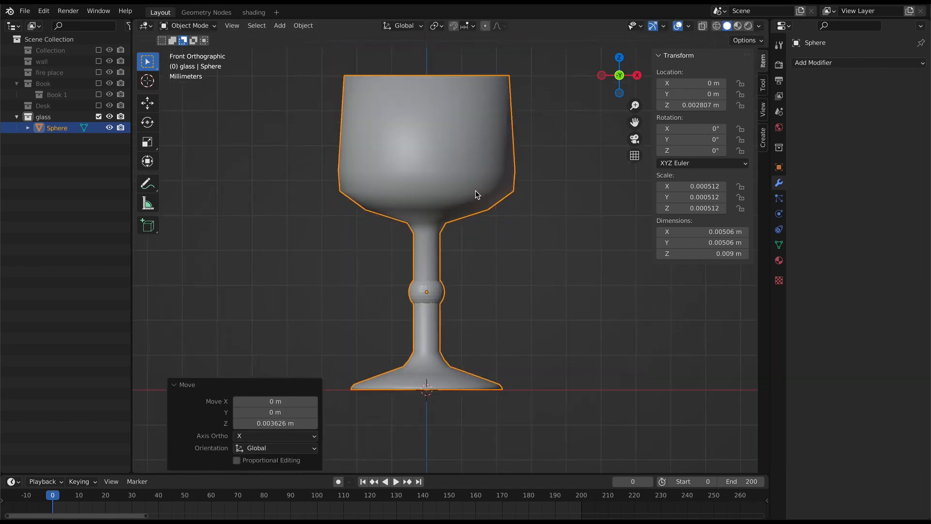
Step: Set the glass's origin to the 3D cursor
right_click(442, 191)
mouse_move(416, 337)
mouse_move(388, 230)
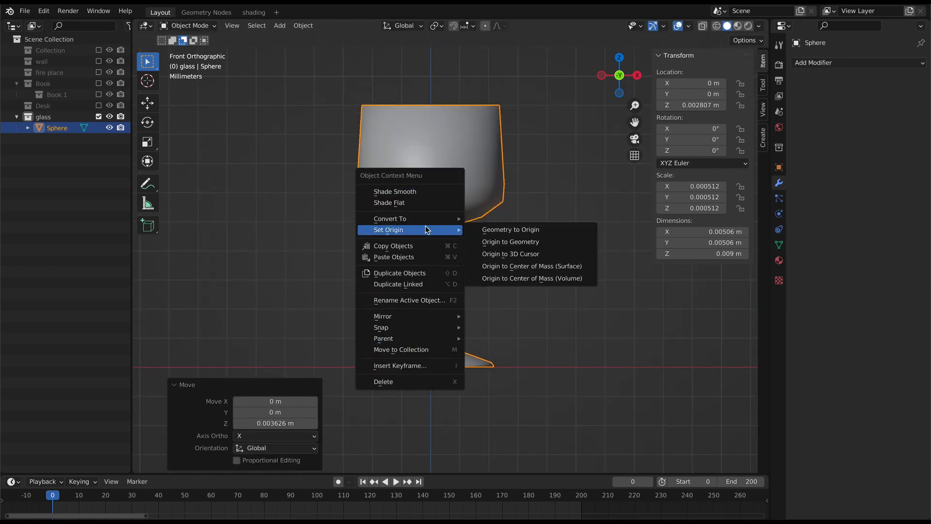
left_click(528, 251)
Step: Add a Catmull-Clark Subdivision Surface modifier with viewport level 1 to the glass and apply it
left_click(858, 63)
left_click(709, 265)
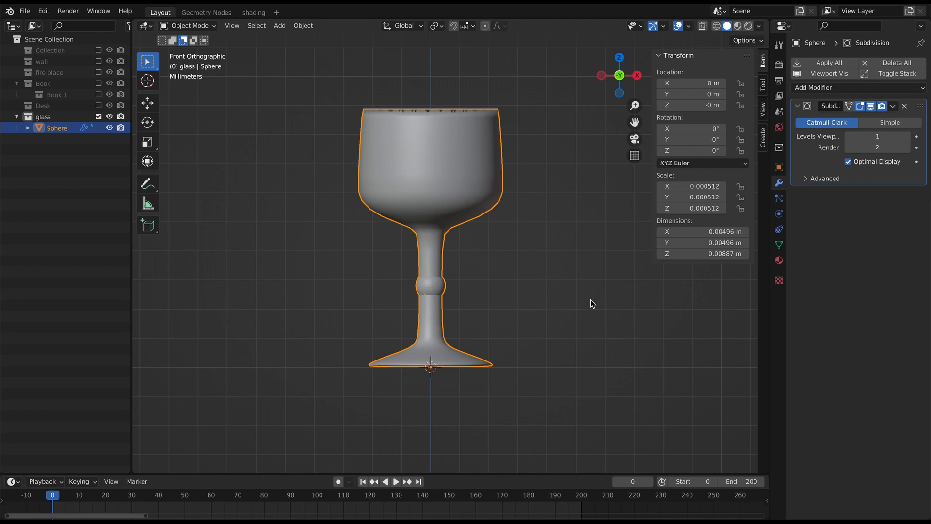
left_click(558, 201)
left_click(893, 106)
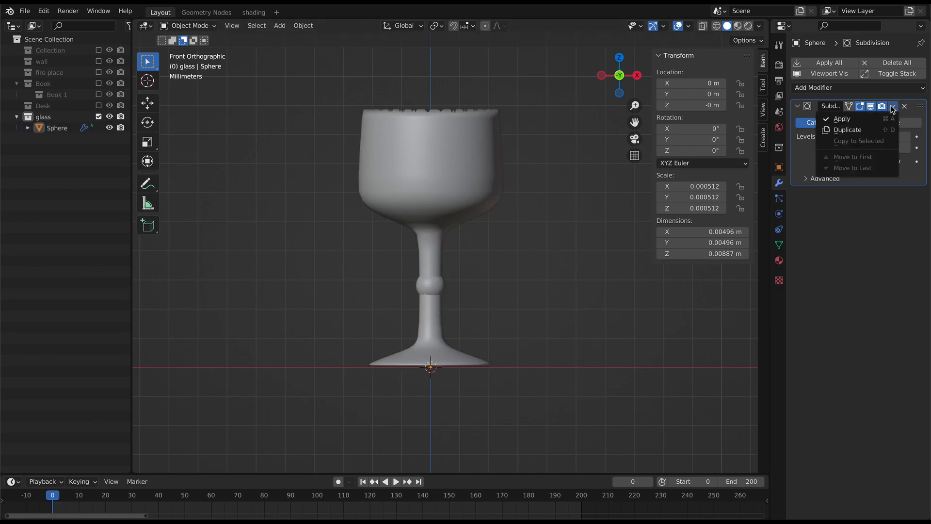
left_click(842, 119)
left_click_drag(623, 77, 623, 122)
key("KP_1")
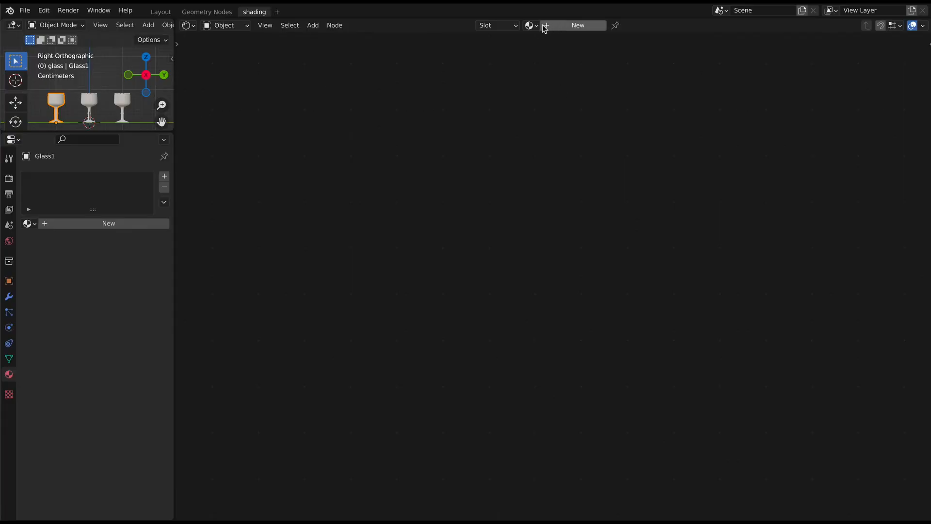
Step: Create a new material for the Glass1 object and name it Glass1
left_click(548, 28)
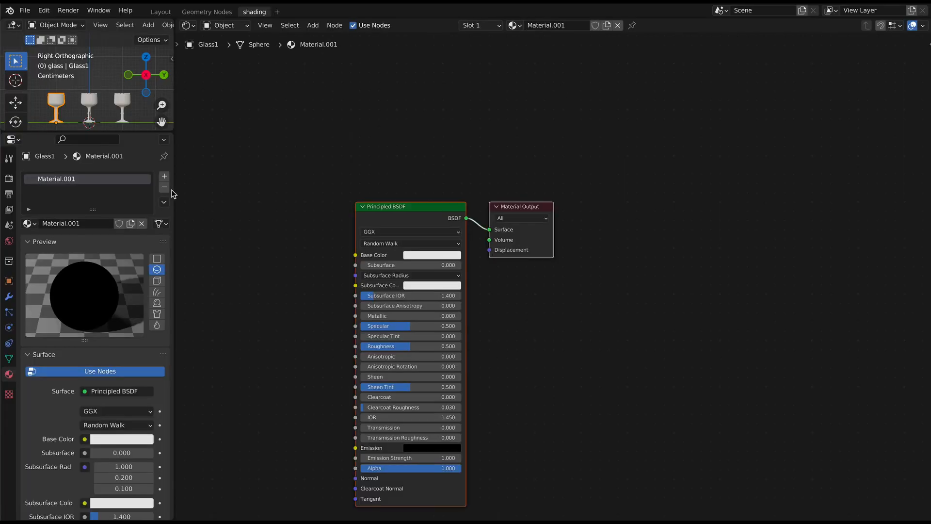
left_click(562, 26)
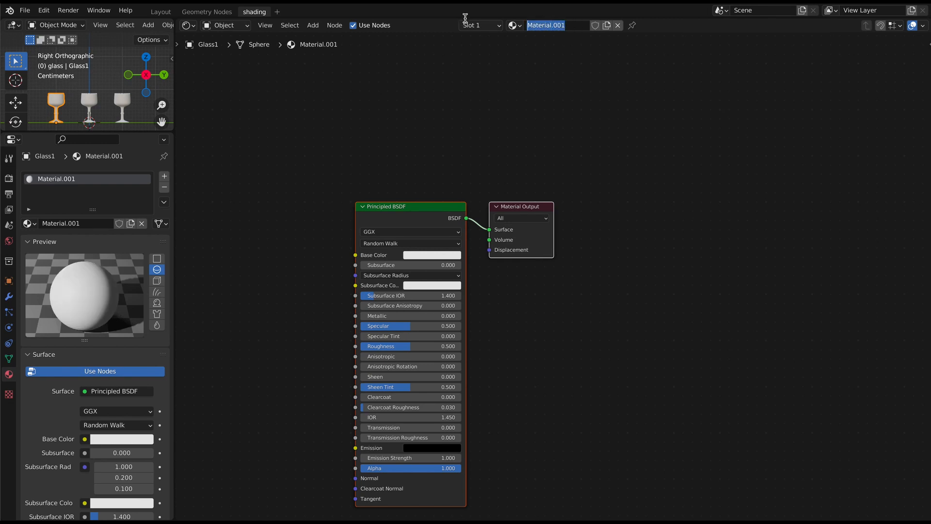
type("glass11")
key("Return")
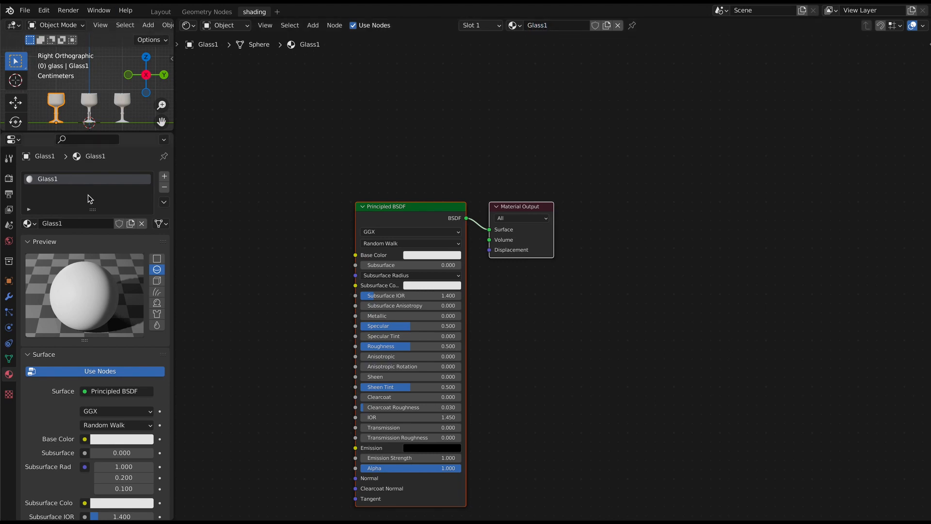
Step: Change the Glass1 material's surface shader to Glass BSDF
left_click(133, 393)
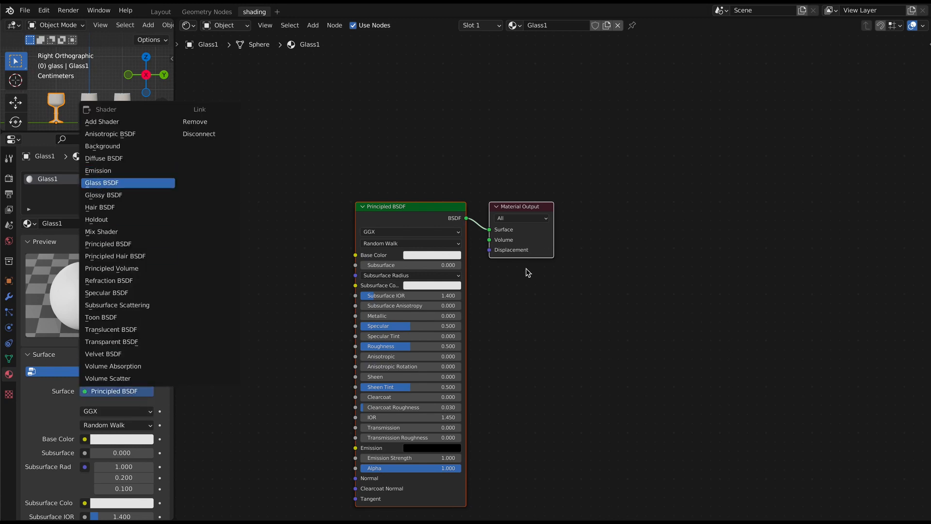
key("Return")
scroll(500, 321, "up", 2)
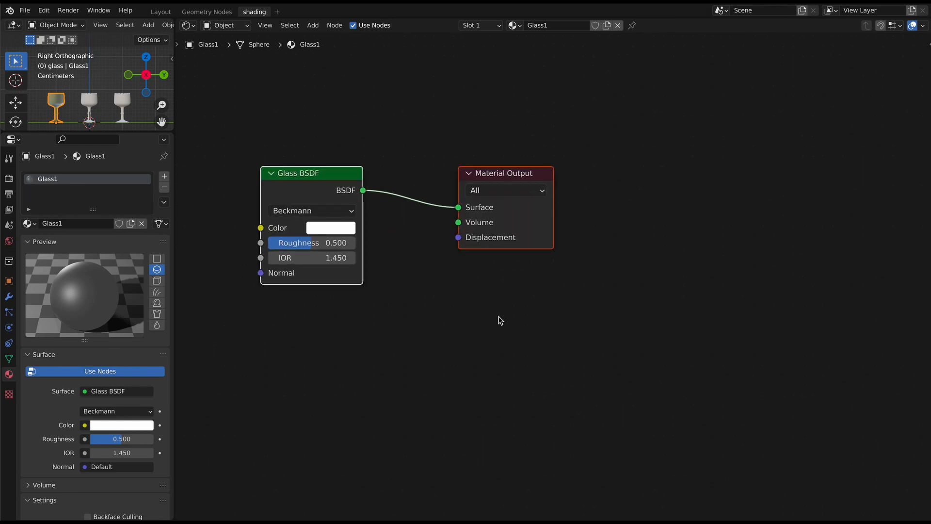
scroll(407, 312, "up", 1)
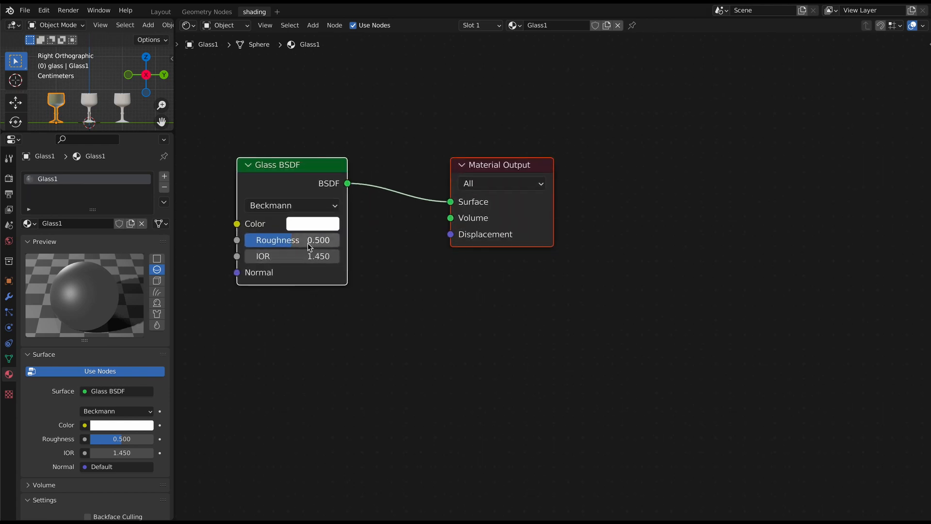
Step: Set the Glass BSDF's roughness to about 0.227 and its IOR to 0.850
left_click_drag(307, 242, 313, 261)
left_click(314, 261)
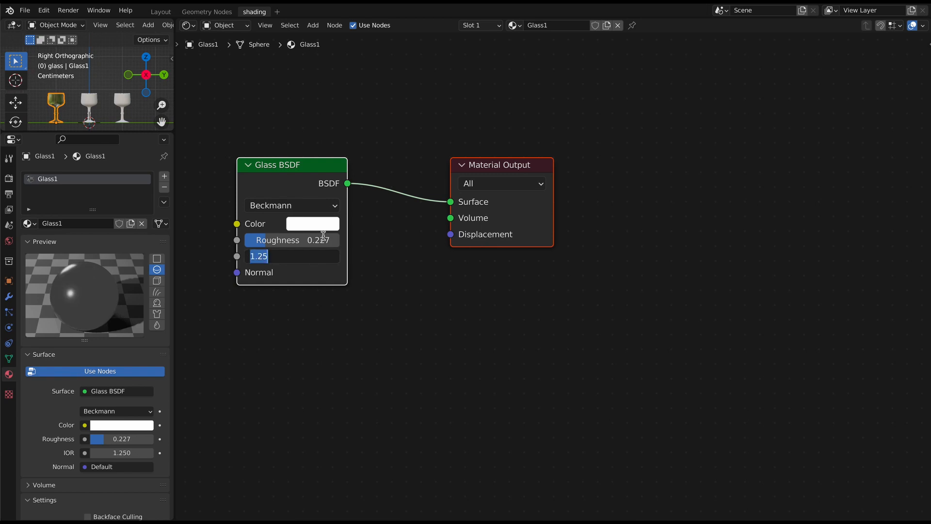
type("0")
key("Return")
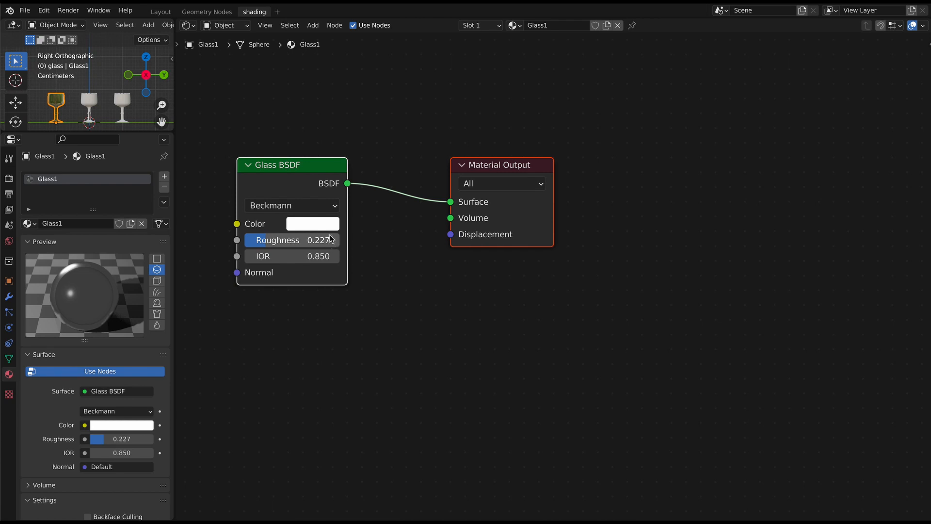
Step: Change the roughness value of the Glass1 material's Glass BSDF node
left_click(329, 241)
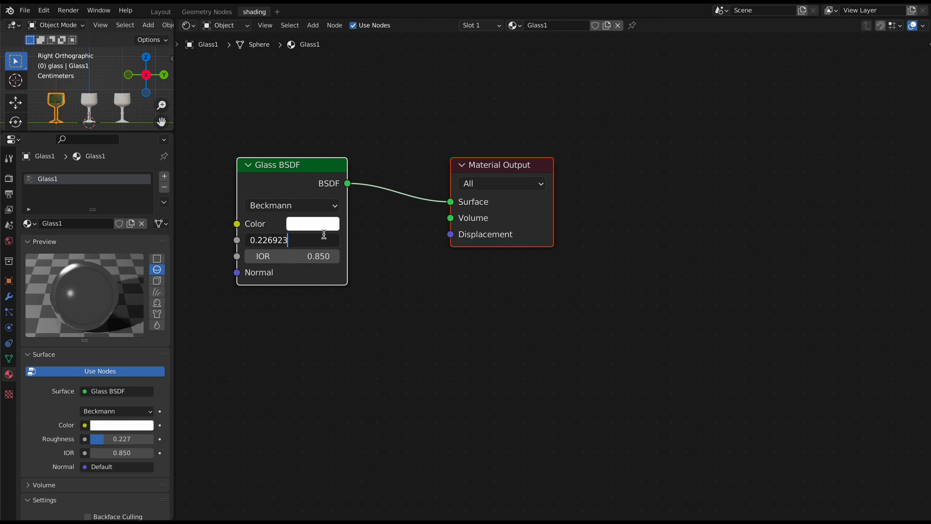
key("BackSpace")
key("BackSpace")
type("4")
key("Return")
left_click(413, 335)
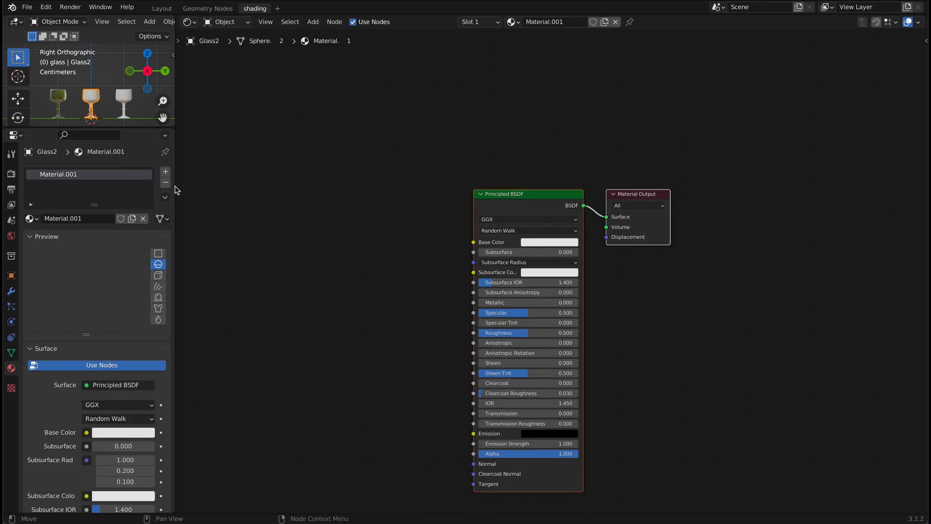
Step: Rename the Glass2 object's new material to glass2
left_click(90, 219)
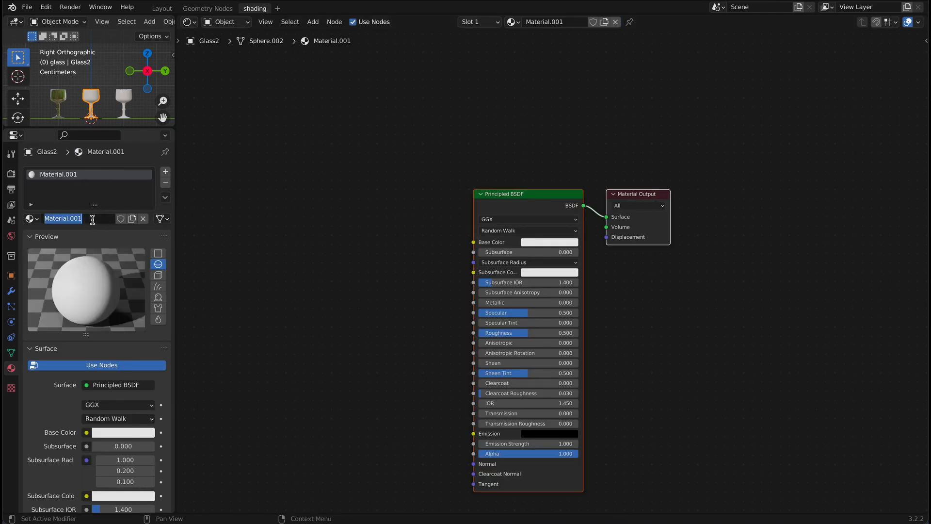
type("GLA")
type("ga")
key("BackSpace")
key("Return")
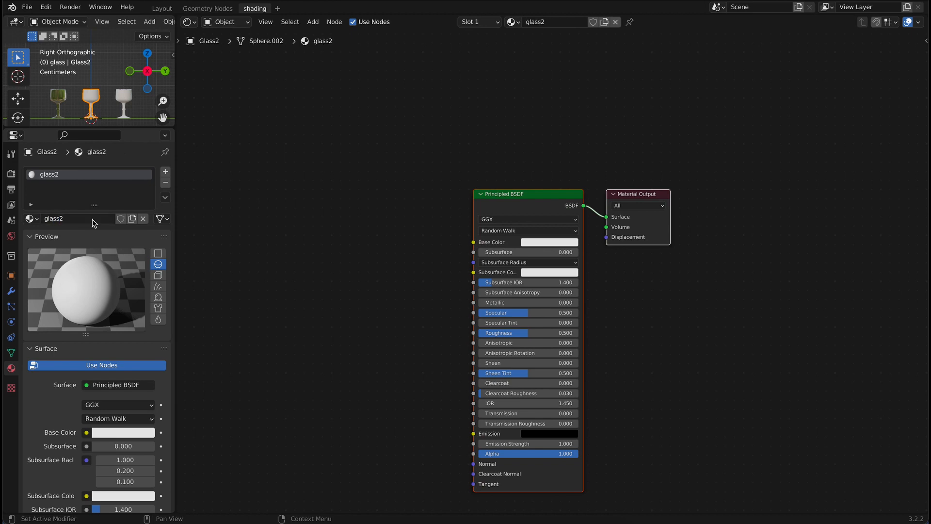
Step: Change the glass2 material's surface shader to Mix Shader and move that node closer to the Material Output
left_click(536, 196)
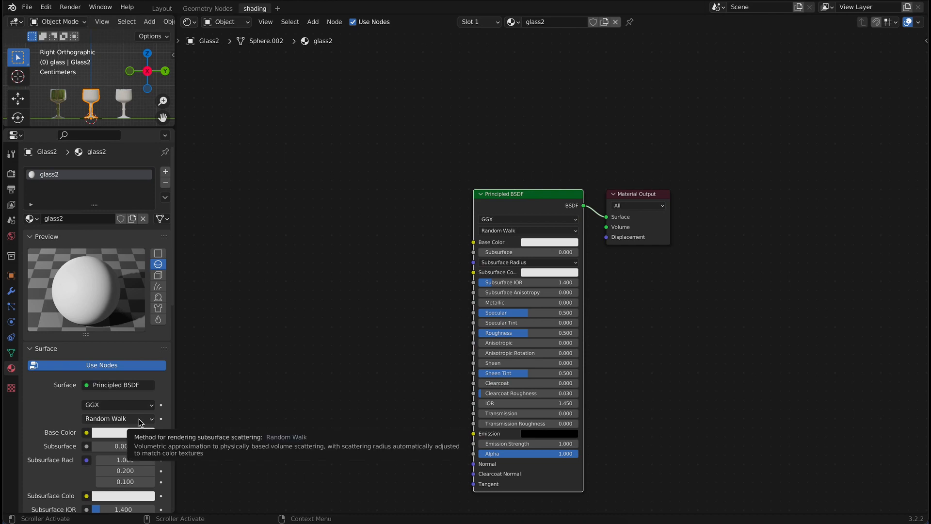
left_click(143, 387)
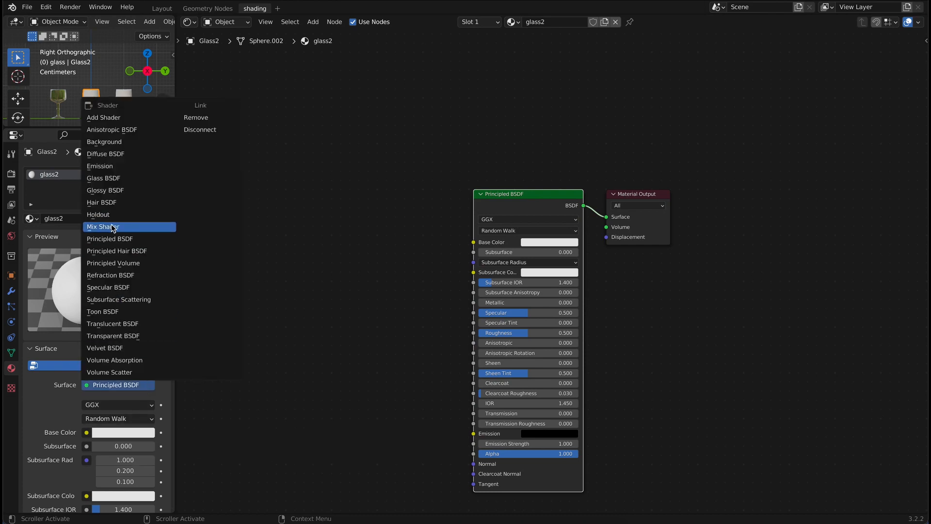
left_click(151, 226)
scroll(411, 205, "up", 3)
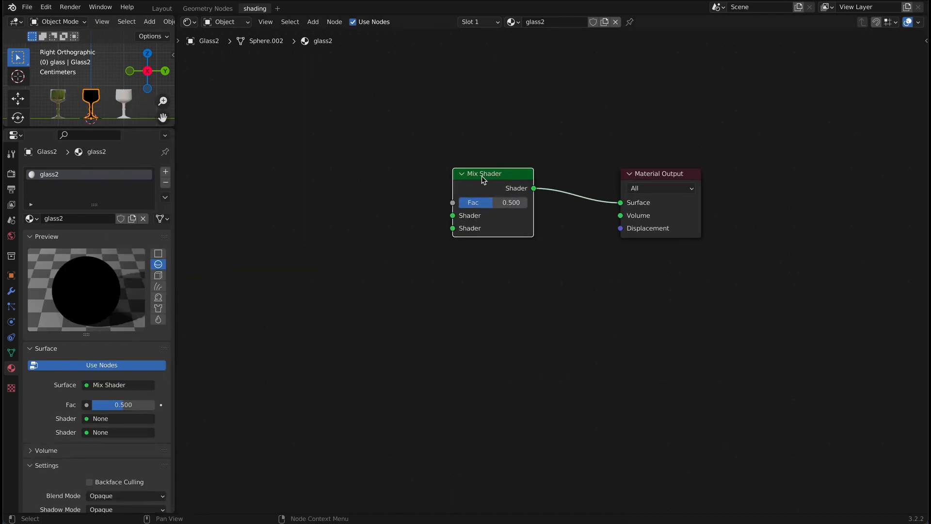
left_click_drag(486, 176, 553, 179)
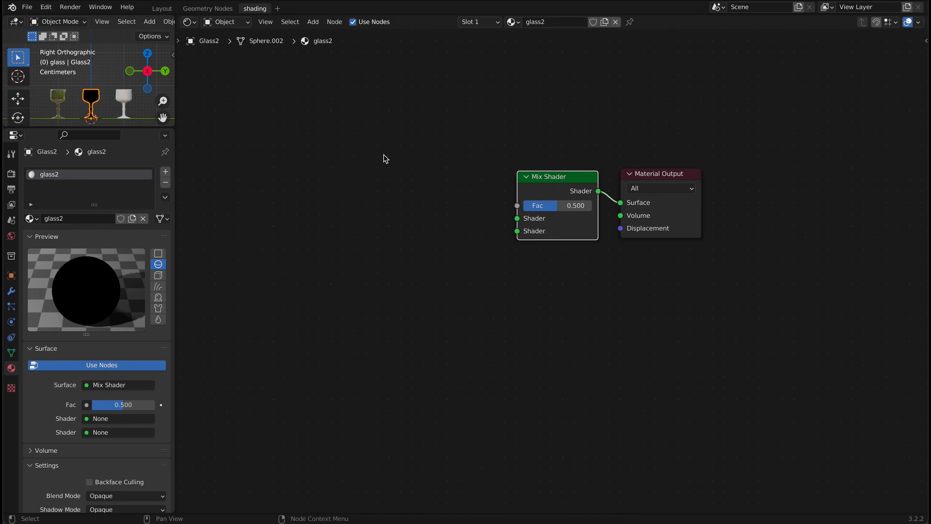
Step: Add a Layer Weight node to the glass2 material, well before the Mix Shader
left_click(313, 22)
left_click(320, 34)
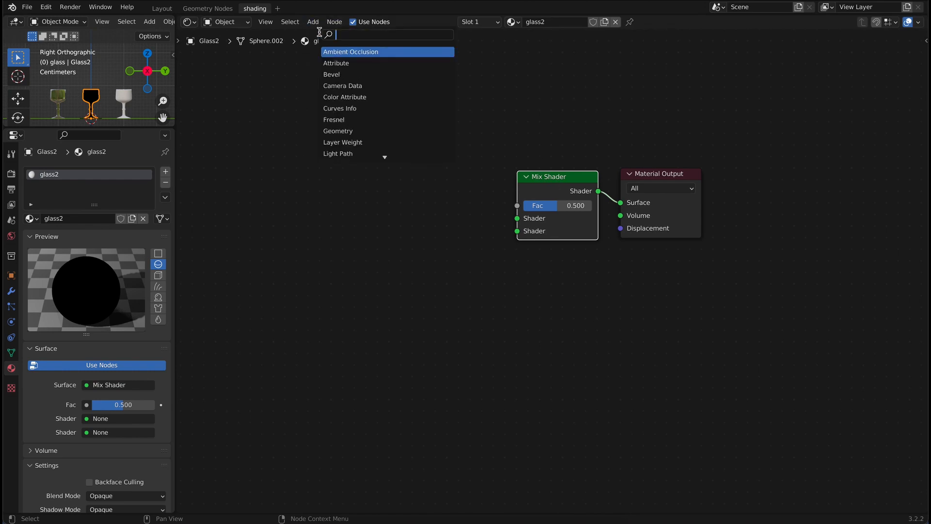
left_click(346, 63)
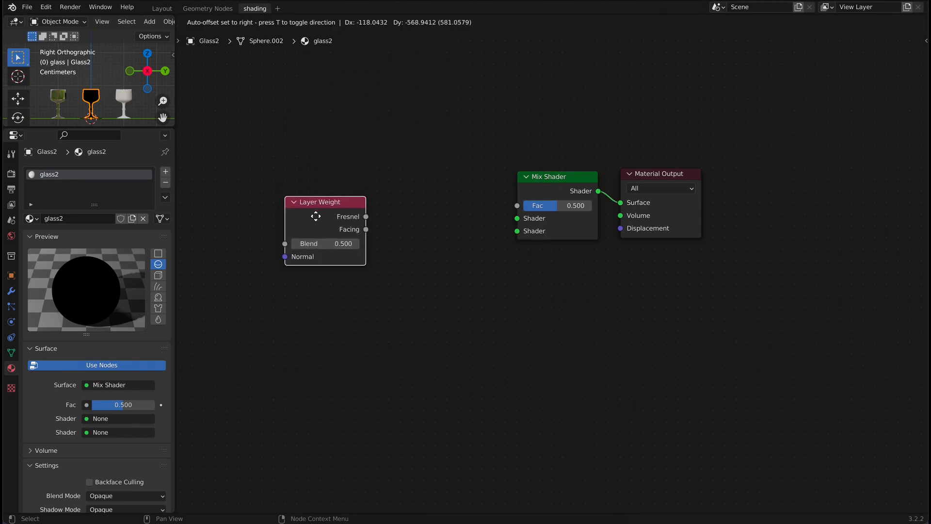
left_click(319, 206)
Step: Duplicate the Mix Shader, place the copy before the original, and line up the Layer Weight node in front of it
right_click(569, 180)
left_click(563, 179)
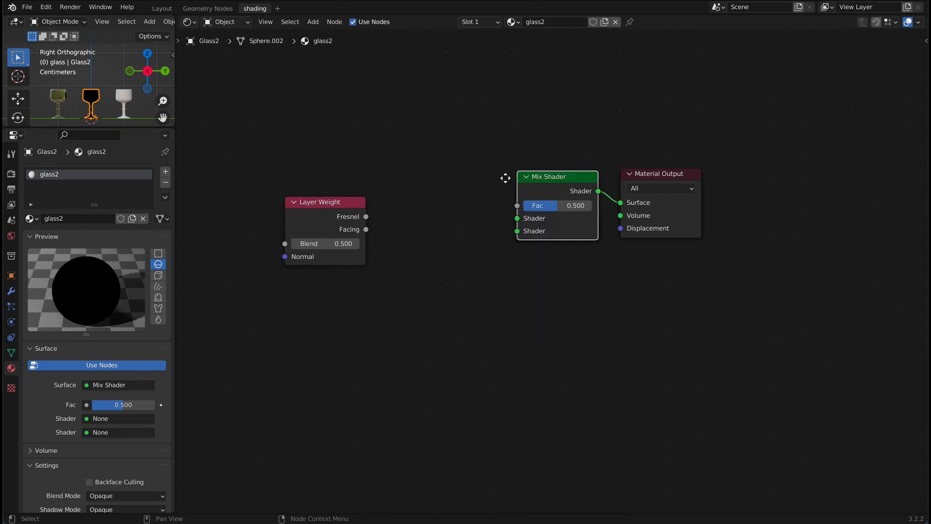
left_click(463, 177)
left_click_drag(347, 209, 365, 186)
Step: Add a Glossy BSDF node and place it below the Layer Weight node
left_click(313, 22)
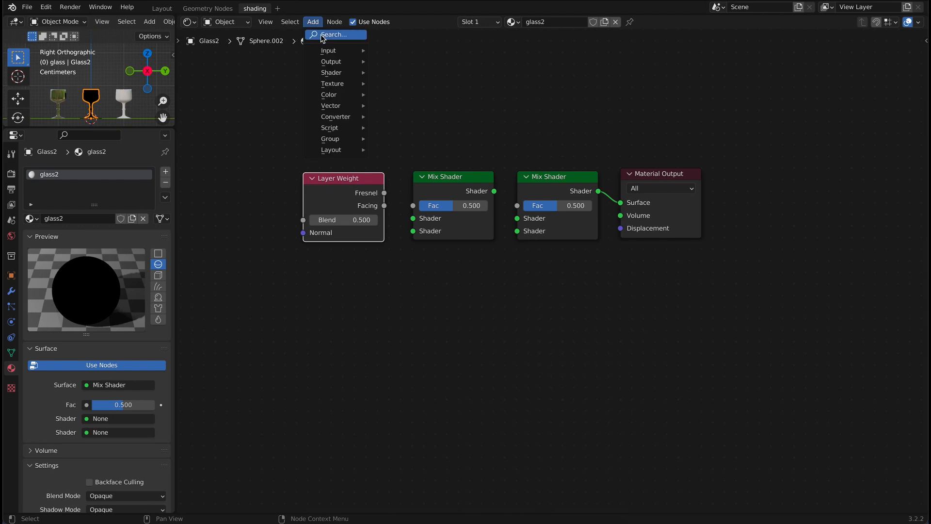
left_click(316, 37)
type("g")
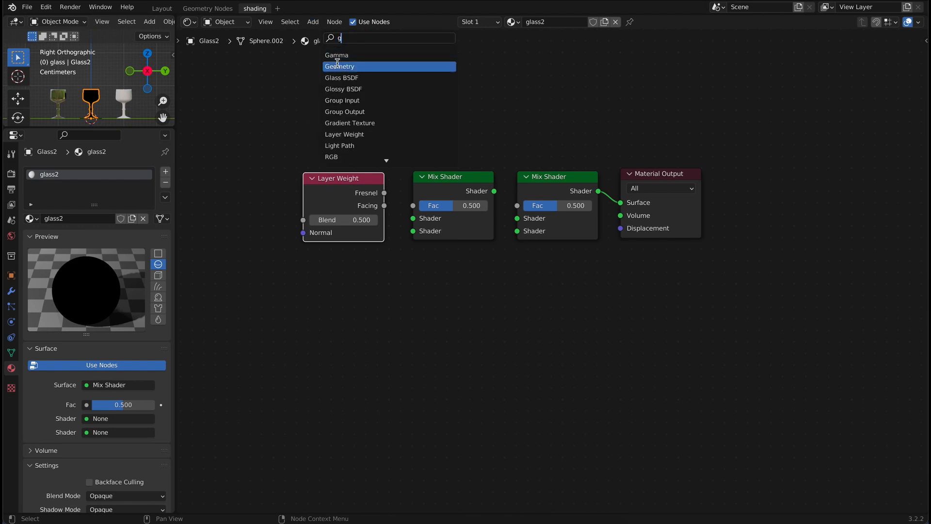
left_click(398, 92)
left_click(339, 286)
Step: Add a Glass BSDF node and place it below the Mix Shader nodes
left_click(315, 23)
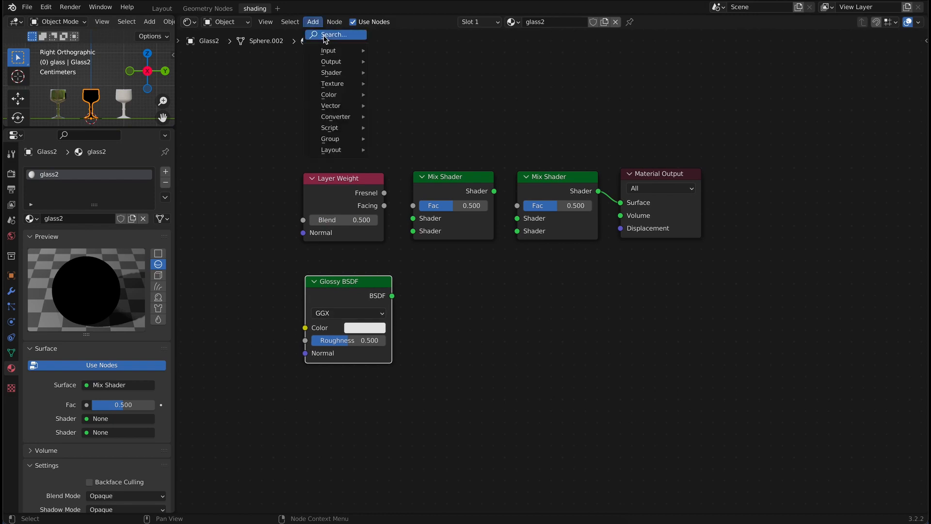
left_click(325, 35)
type("g")
left_click(342, 79)
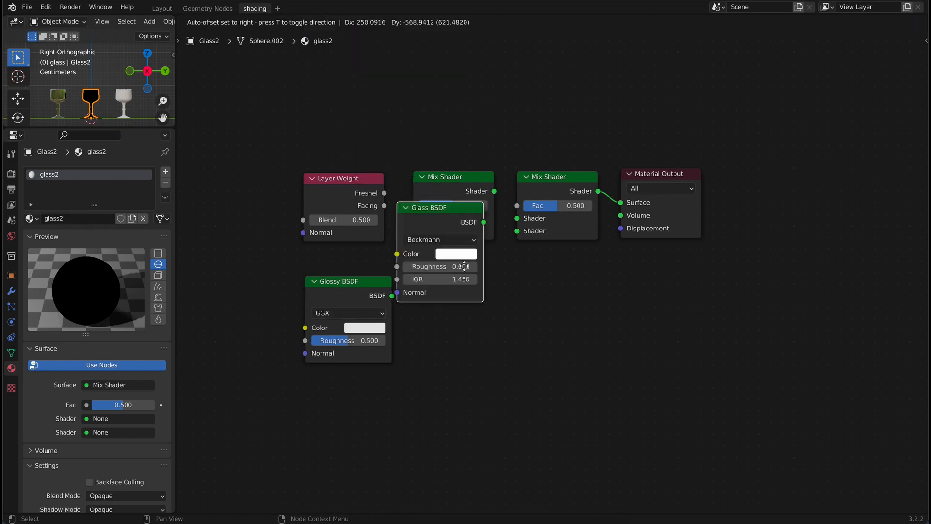
left_click(563, 382)
Step: Add a Diffuse BSDF node and arrange it between the Layer Weight node, moved up, and the Glossy BSDF node
left_click(290, 22)
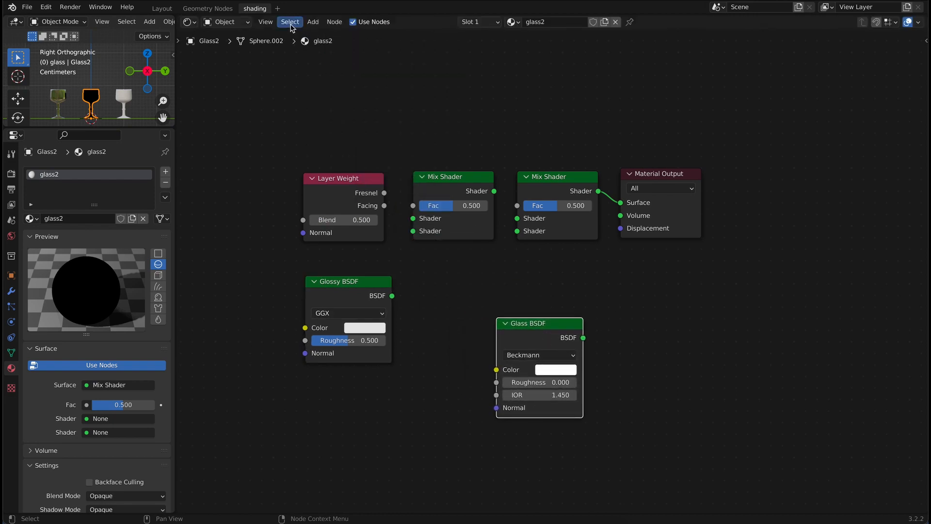
left_click(325, 35)
type("d")
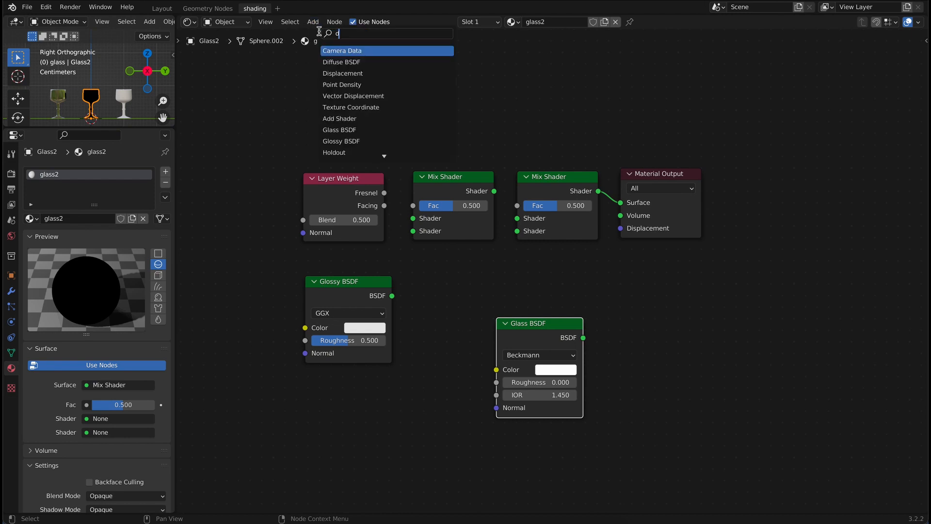
left_click(359, 62)
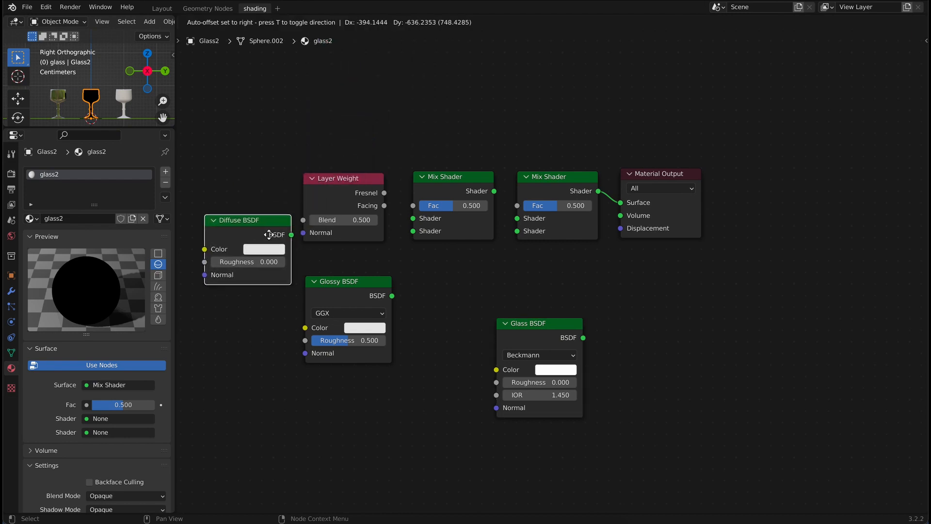
left_click(270, 234)
left_click_drag(344, 191, 349, 127)
left_click_drag(277, 220, 370, 192)
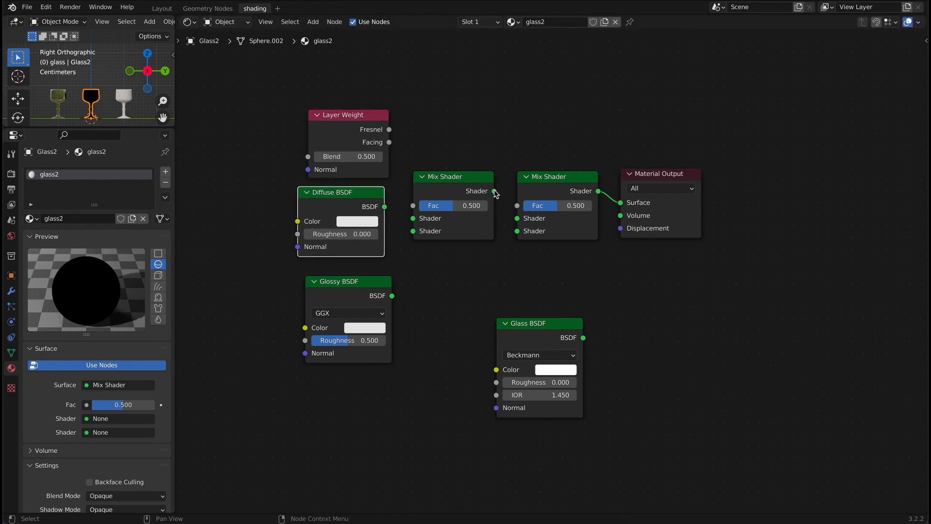
Step: Connect the duplicated Mix Shader and the Glass BSDF to the first and second shader inputs of the final Mix Shader
left_click_drag(494, 192, 520, 220)
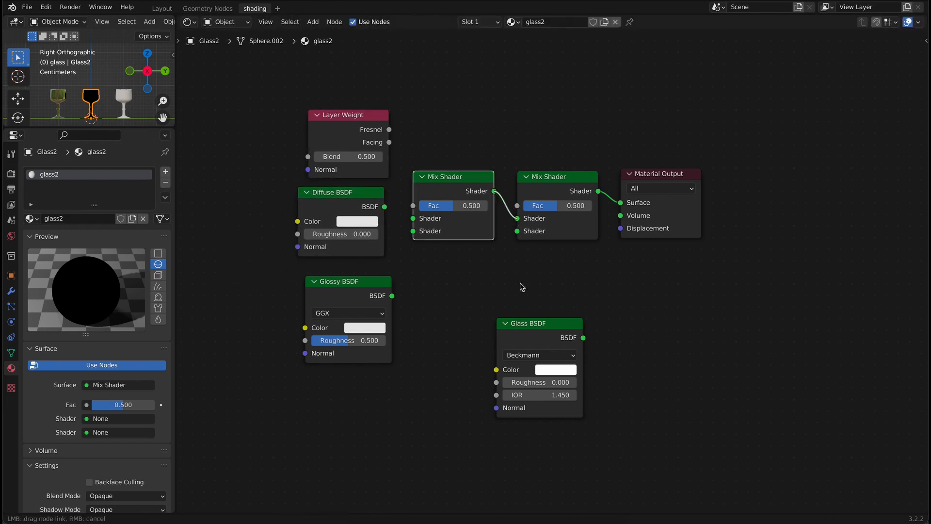
left_click_drag(522, 286, 517, 233)
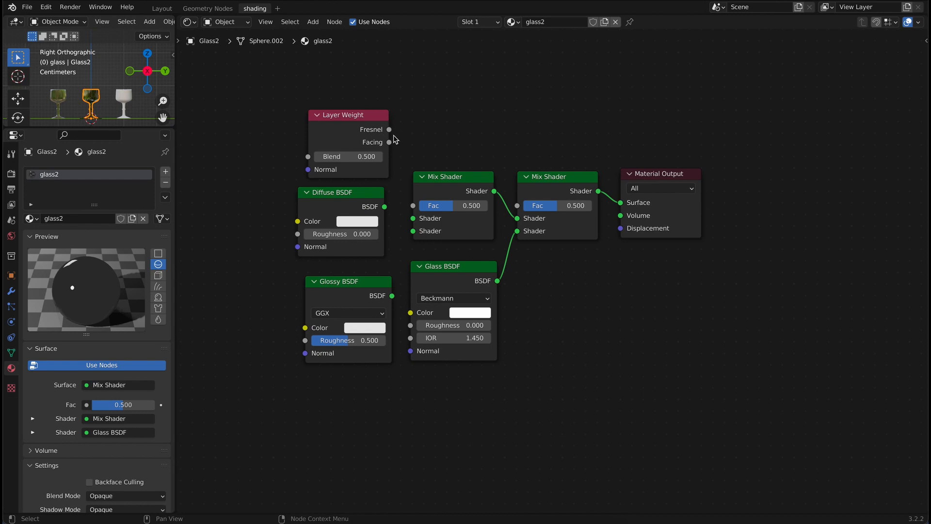
Step: Connect Layer Weight's Facing output to the duplicated Mix Shader's Fac, and the Diffuse and Glossy BSDFs to its two shader inputs
left_click_drag(389, 142, 411, 226)
left_click_drag(384, 206, 413, 219)
key("Escape")
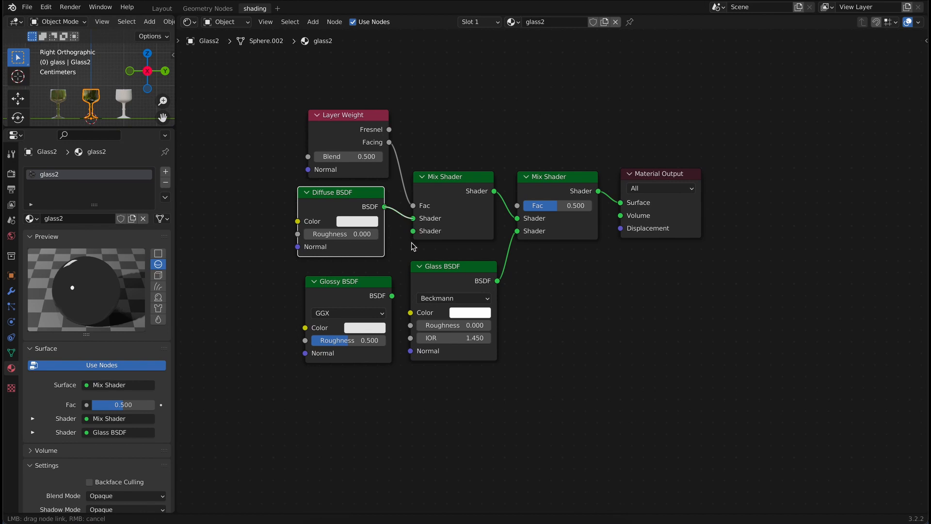
left_click_drag(392, 296, 414, 232)
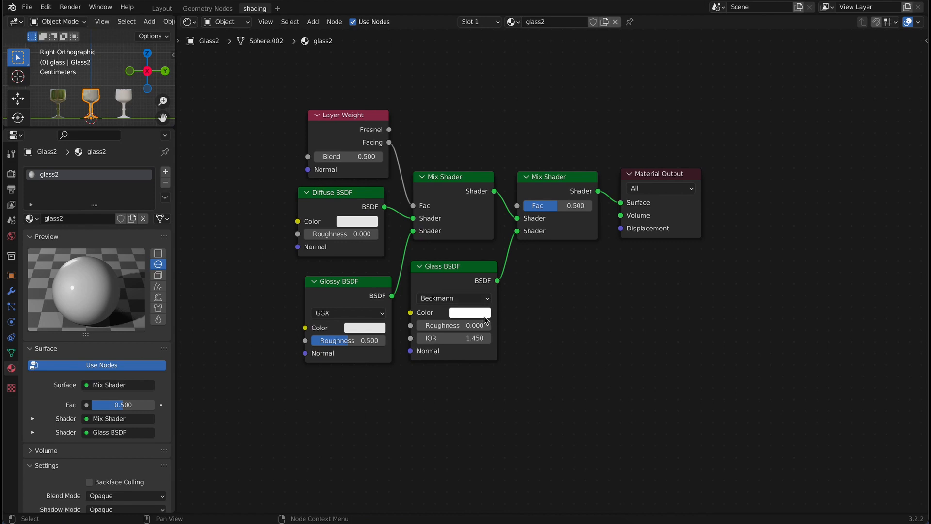
Step: Set the Diffuse BSDF's color to black (hex 000000)
left_click(363, 222)
left_click(373, 224)
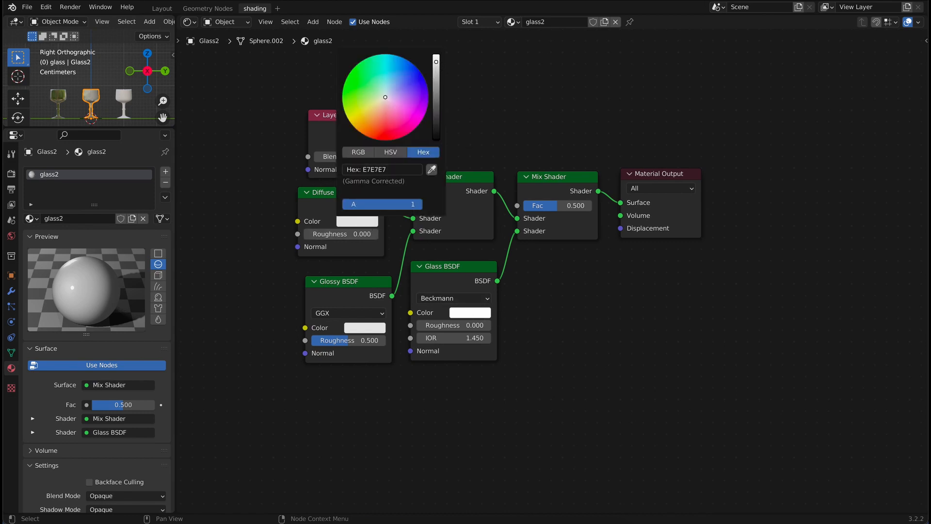
left_click_drag(436, 62, 436, 140)
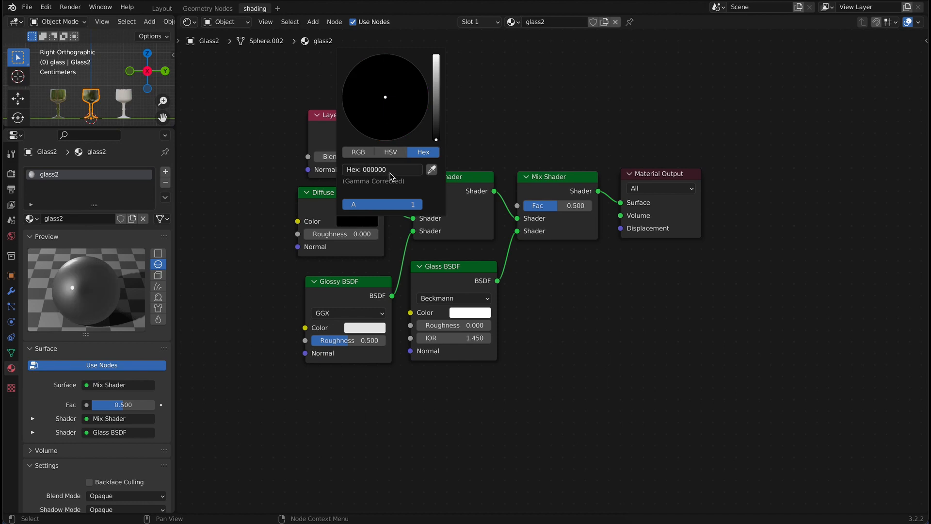
Step: Set the Layer Weight node's Blend to 0.150
left_click(377, 156)
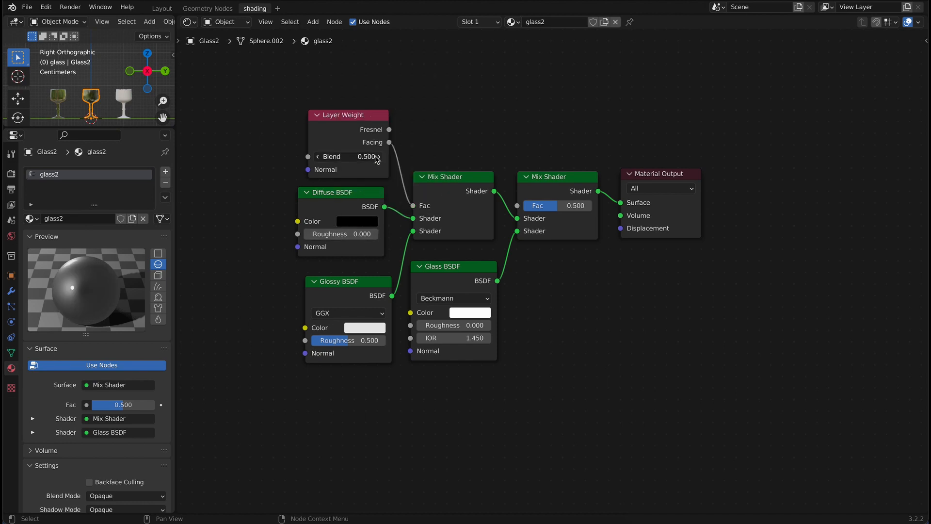
left_click(376, 157)
left_click(374, 158)
key("Return")
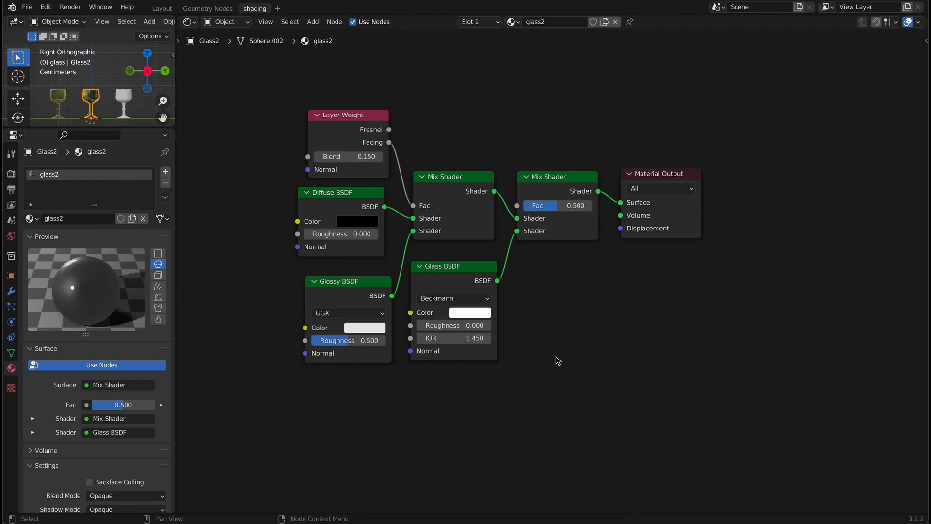
Step: Set the Glossy BSDF's roughness to 0.141
left_click(483, 318)
left_click(368, 329)
left_click(374, 339)
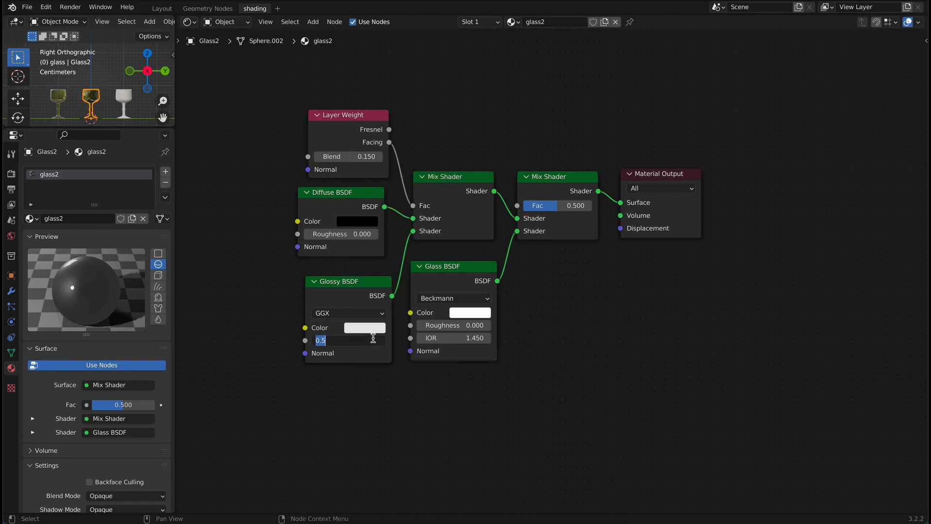
type("0.")
key("Return")
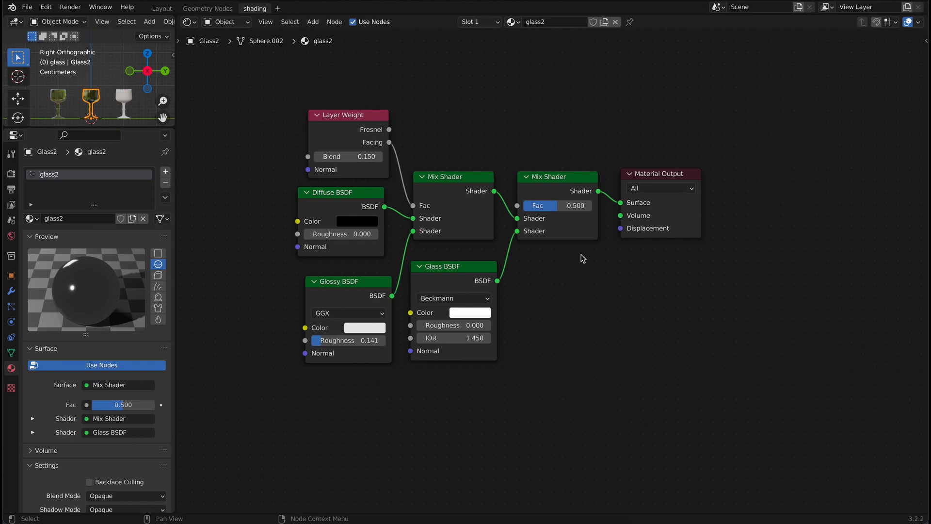
Step: Change the Fac value of the Mix Shader that feeds the Material Output
double_click(577, 205)
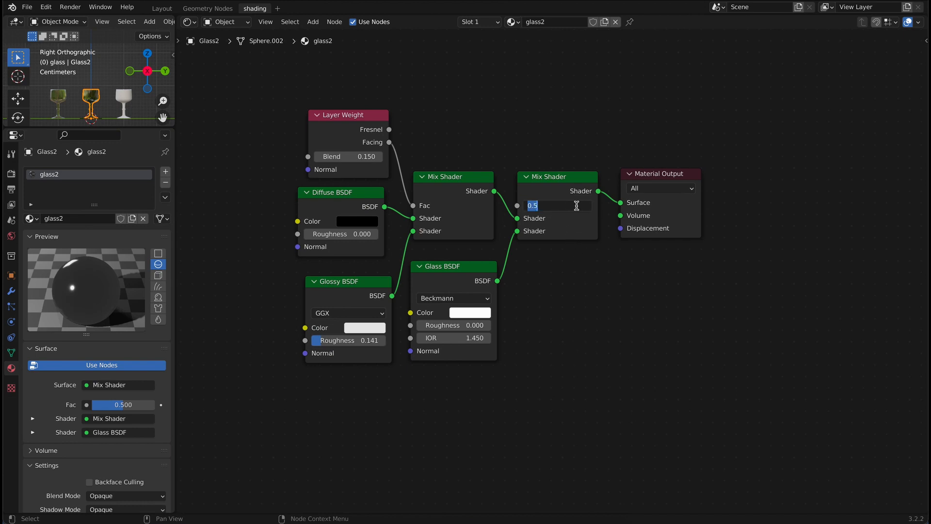
type("0.")
key("Return")
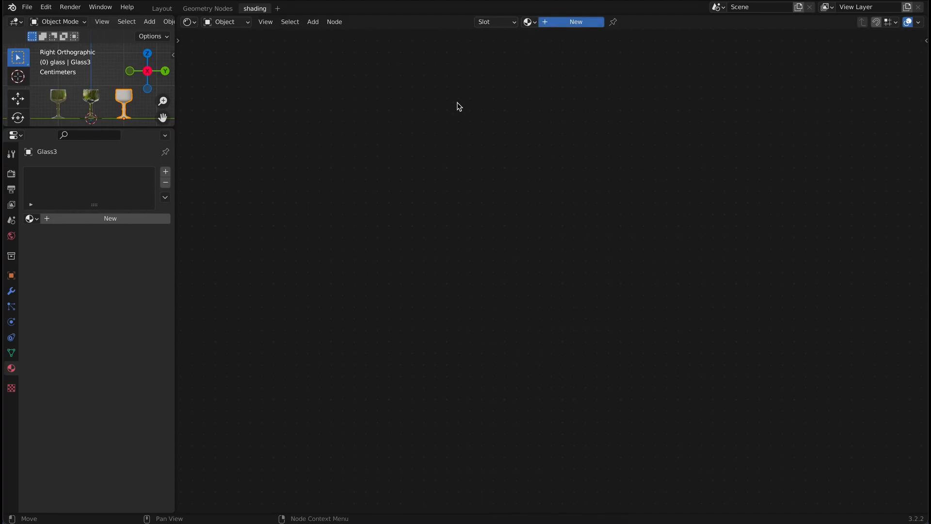
Step: Create a new material for the Glass3 object and name it glass3
left_click(110, 218)
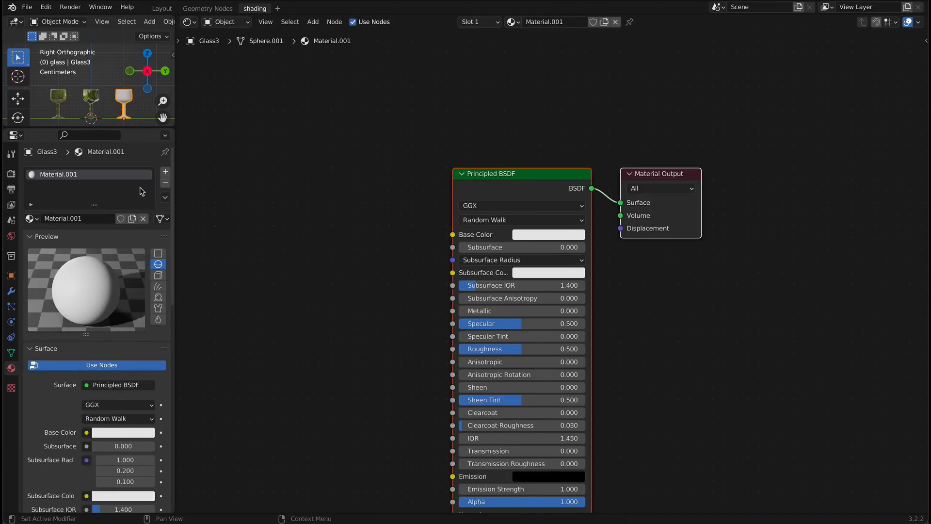
double_click(78, 219)
type("glass3")
key("Return")
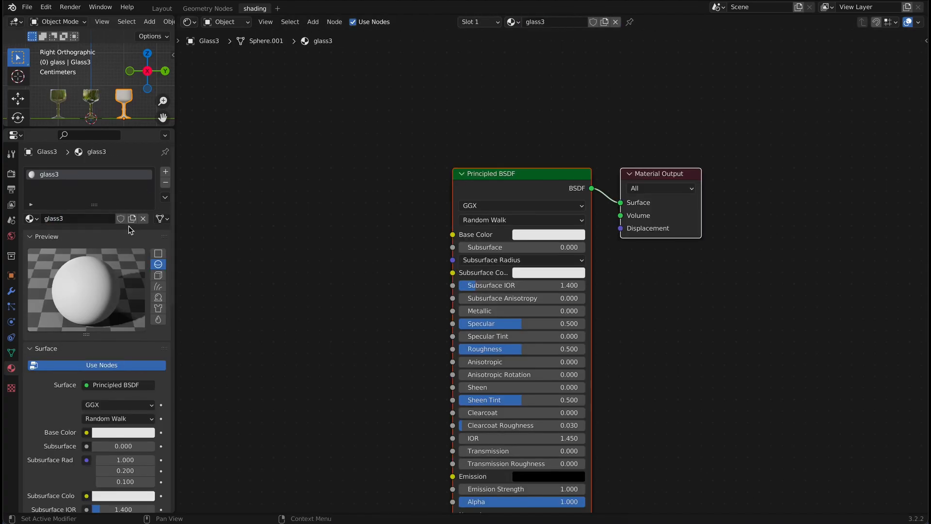
left_click(397, 307)
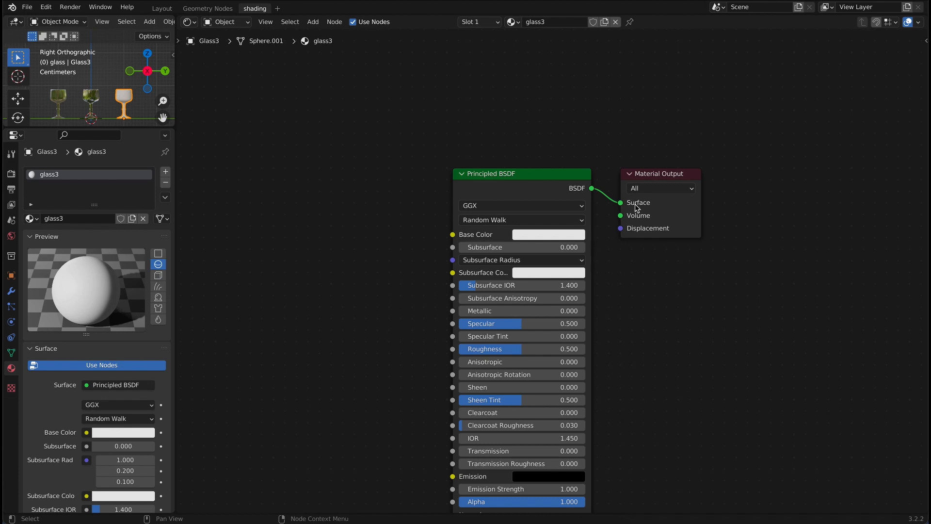
Step: Add a ColorRamp node in the empty space before the Principled BSDF
left_click_drag(660, 149, 563, 212)
scroll(301, 319, "up", 1)
middle_click_drag(297, 321, 469, 224)
left_click(429, 184)
left_click(314, 22)
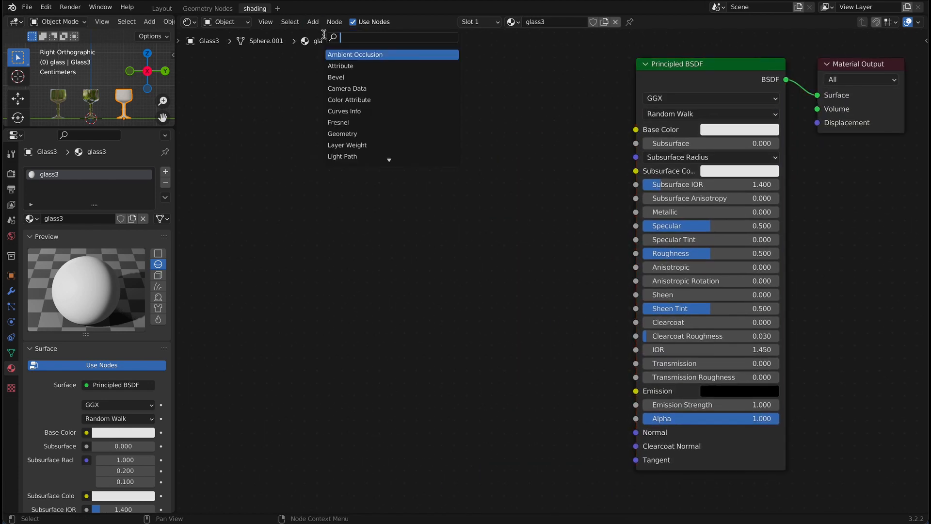
left_click(349, 66)
Step: Add an Attribute node in front of the ColorRamp node
left_click(311, 22)
left_click(322, 36)
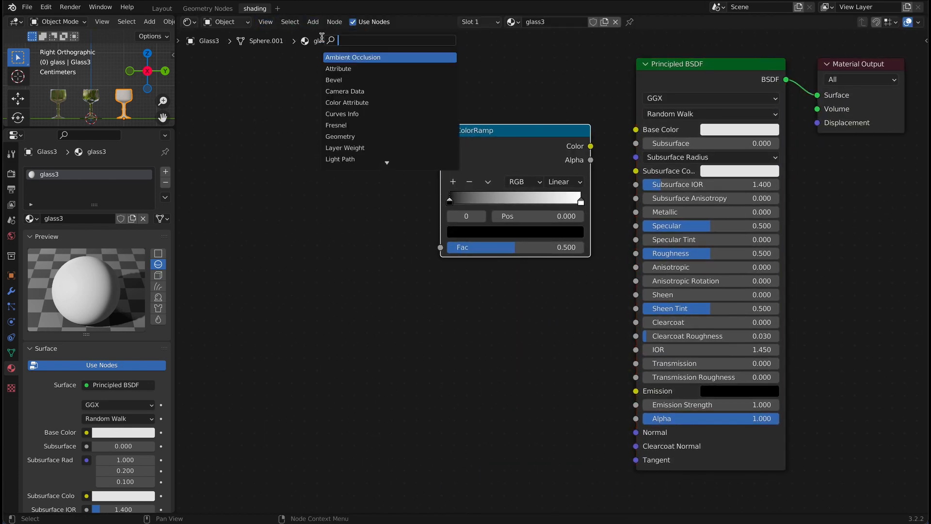
type("a")
left_click(344, 58)
left_click(322, 141)
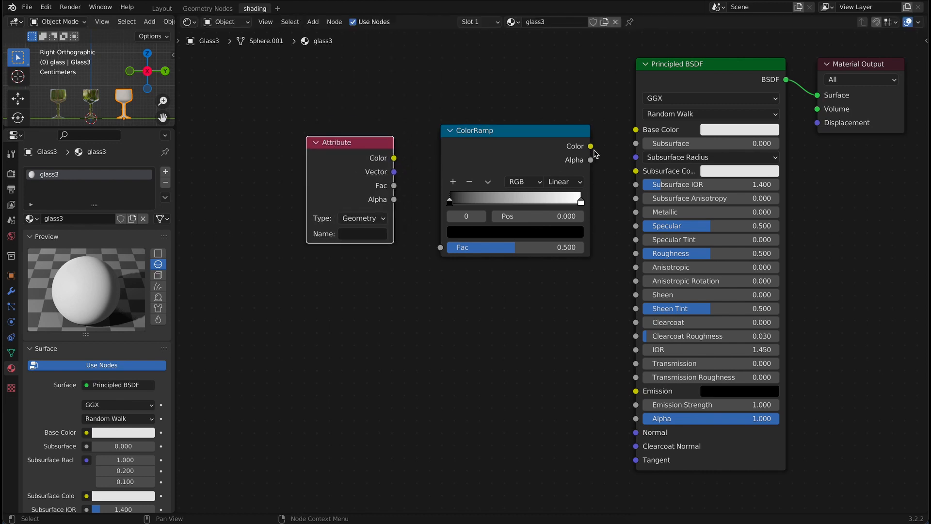
Step: Link the ColorRamp's Color to the Principled BSDF's Base Color and the Attribute's Fac to the ColorRamp's Fac, moving both nodes higher
left_click_drag(590, 146, 635, 130)
left_click_drag(485, 130, 493, 71)
left_click_drag(365, 138, 384, 53)
left_click_drag(412, 100, 451, 189)
Step: Add a Bump node below the ColorRamp, beside the Principled BSDF
left_click(313, 23)
left_click(322, 31)
type("b")
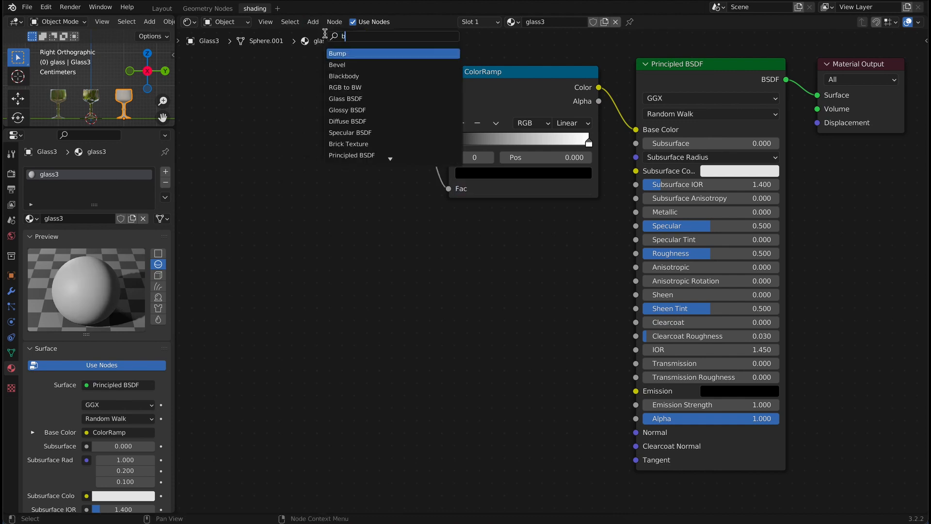
left_click(357, 52)
left_click(513, 357)
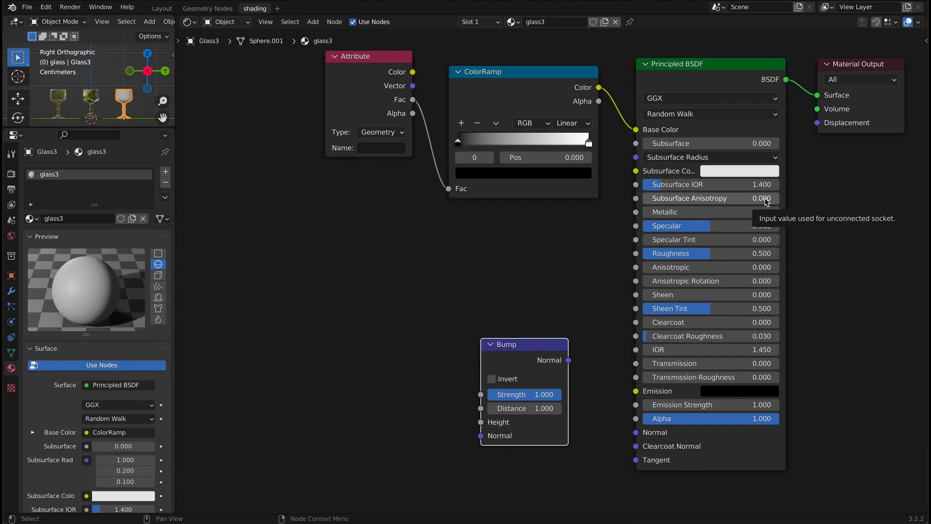
Step: Set the Principled BSDF to Christensen-Burley with roughness 0 and link the Bump output to its Normal input
left_click(750, 110)
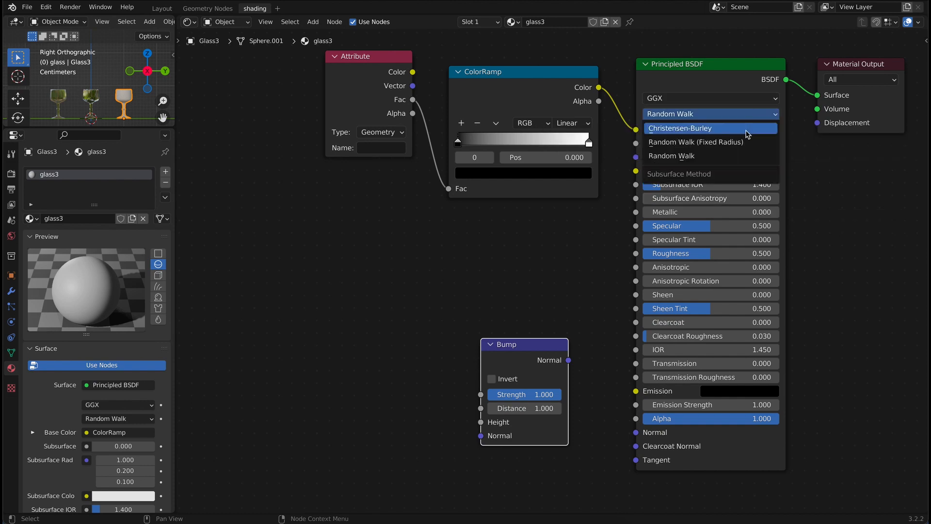
left_click(752, 129)
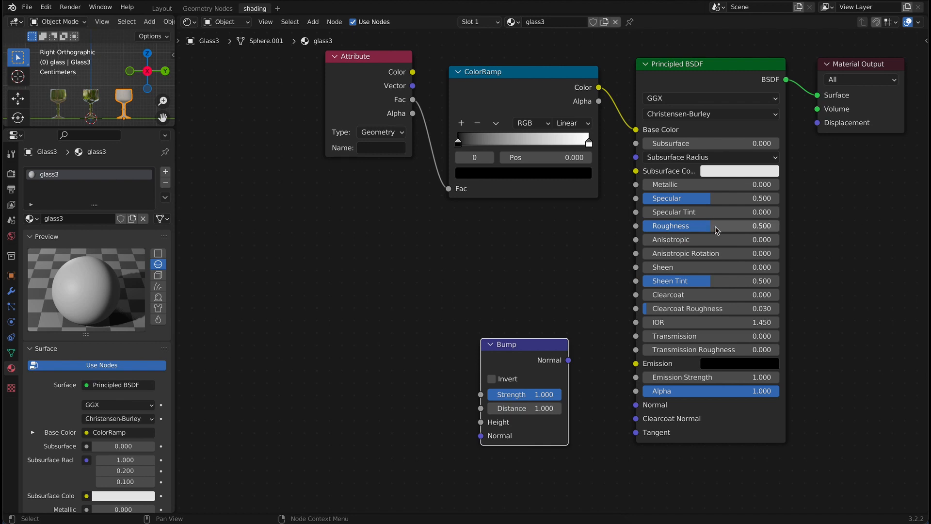
key("BackSpace")
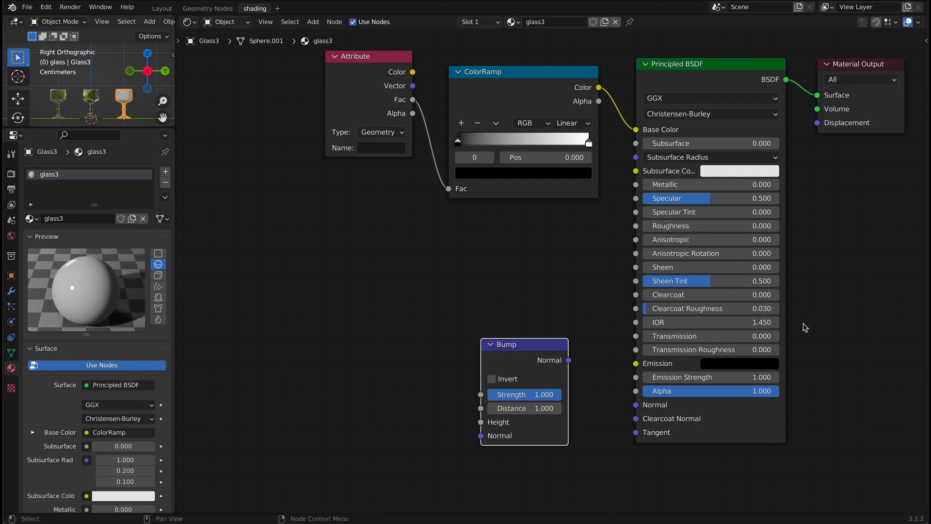
left_click_drag(568, 360, 636, 407)
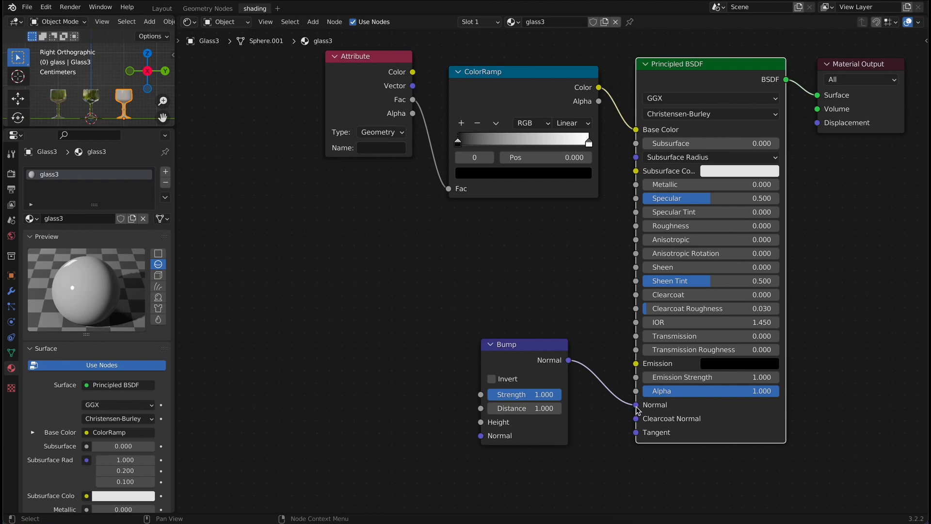
Step: Set the Principled BSDF's transmission roughness to 0.1 and its transmission to 1.0
left_click(747, 349)
type("0.0")
key("BackSpace")
type("1")
key("Return")
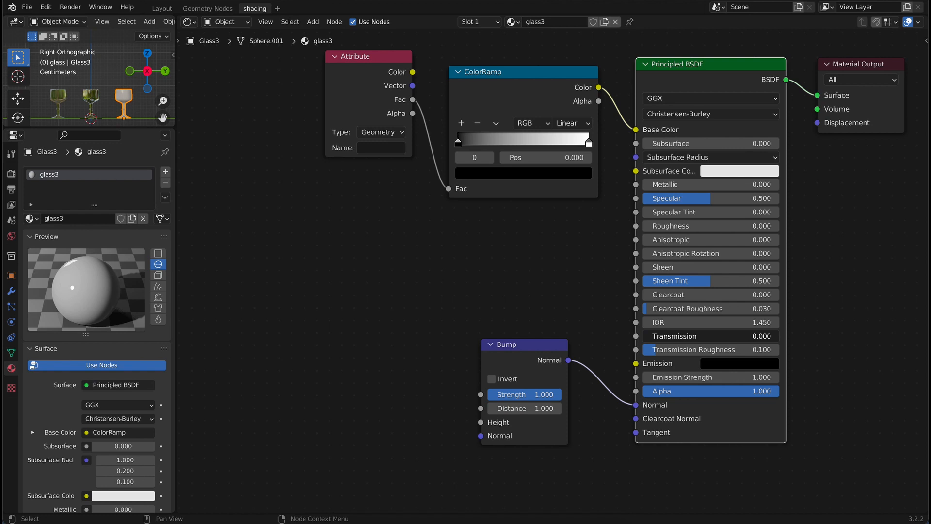
left_click_drag(755, 343, 786, 345)
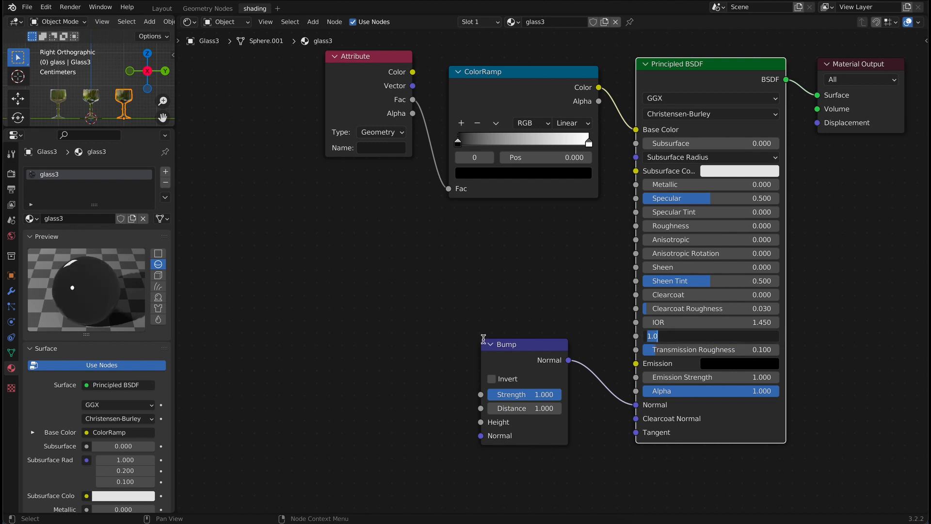
Step: Set the Principled BSDF's IOR to 1.33
double_click(661, 323)
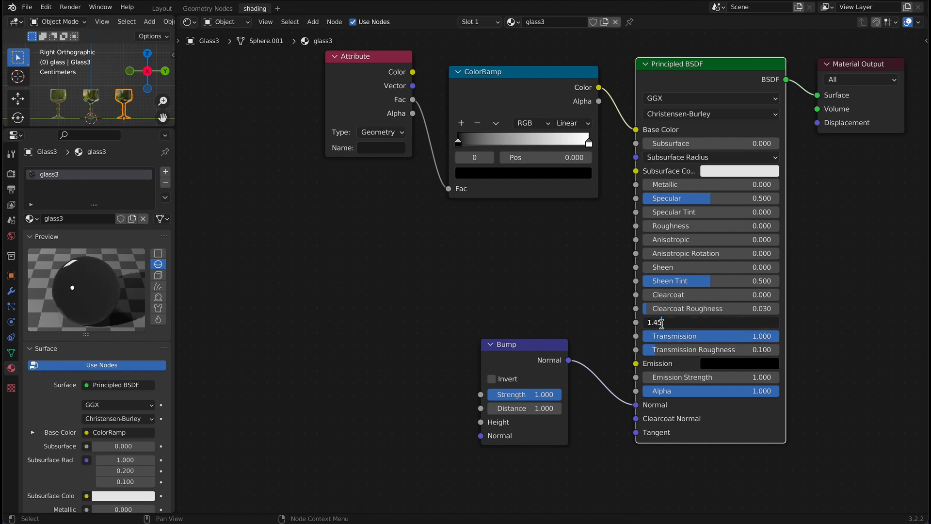
left_click_drag(654, 324, 678, 325)
type("33")
key("Return")
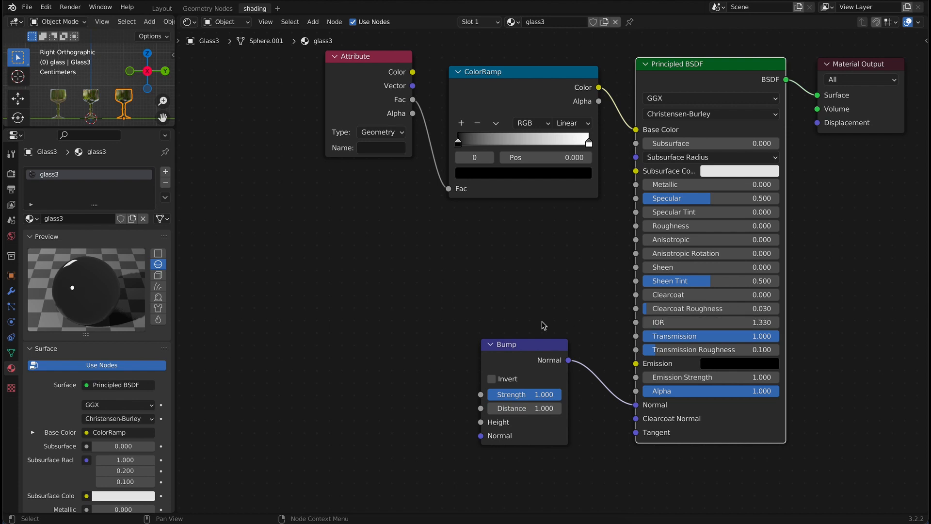
Step: Move the Bump node closer to the Principled BSDF and set its strength to 0.03
left_click_drag(538, 345, 576, 335)
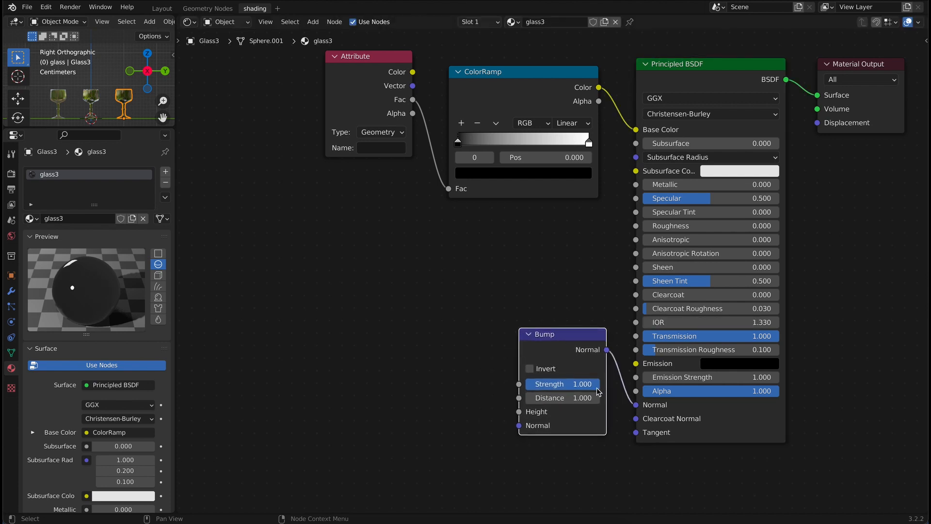
left_click(585, 383)
type("0.03")
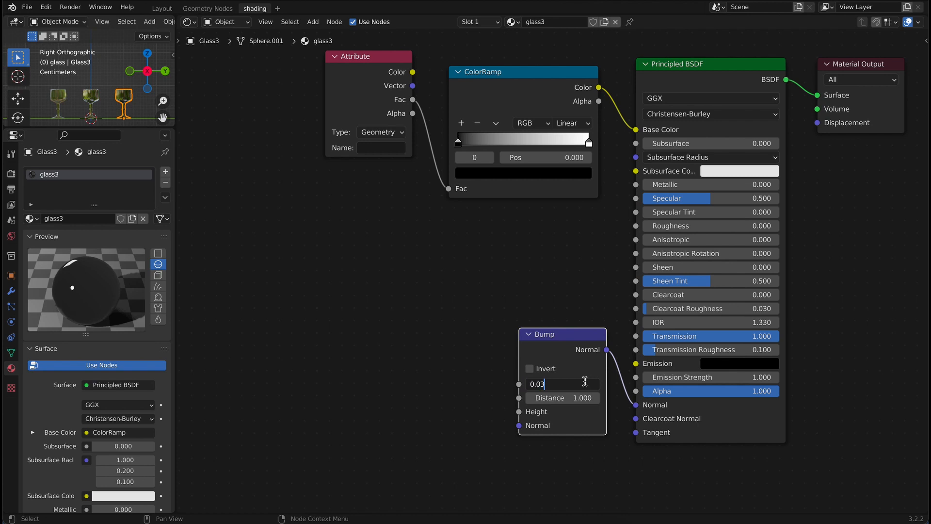
key("Return")
Step: Add a Math node set to Add and link its Value output to the Bump node's Height input
left_click(313, 22)
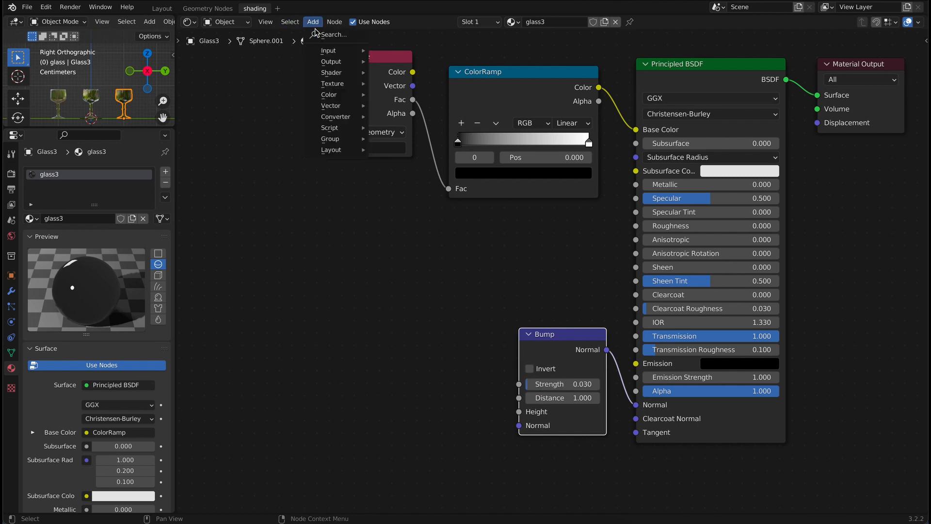
left_click(316, 30)
type("ma")
left_click(351, 51)
left_click(461, 371)
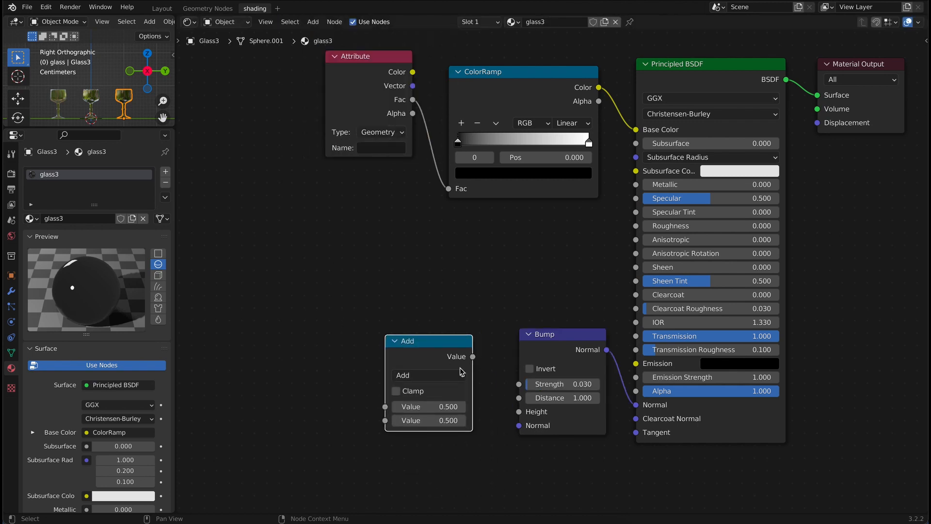
left_click_drag(472, 357, 521, 411)
left_click_drag(433, 341, 455, 330)
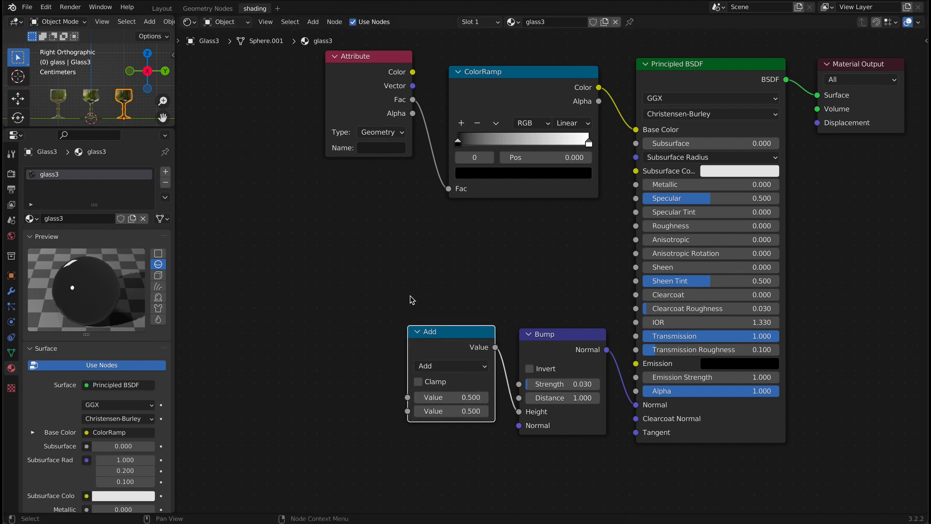
Step: Set the position of the ColorRamp's white stop to 0.035
left_click(588, 143)
left_click(558, 157)
type("0.03")
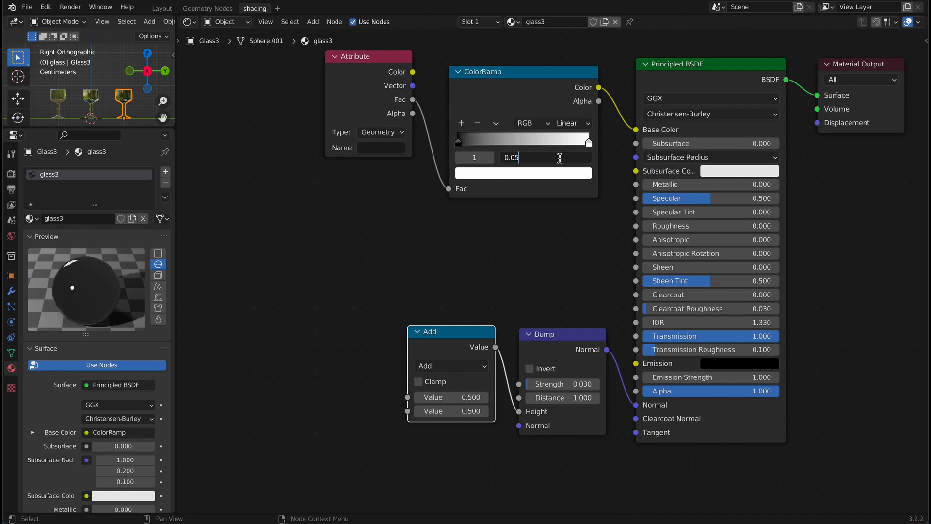
type("5")
key("Return")
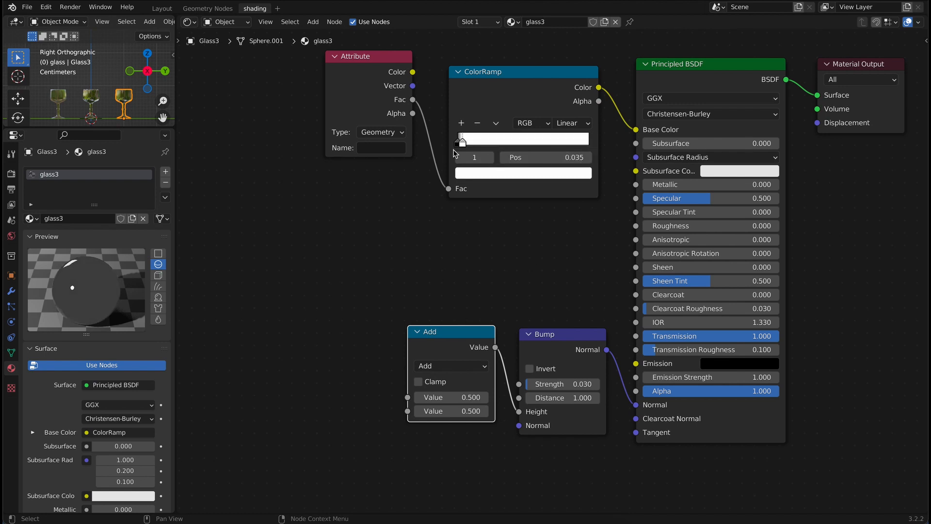
Step: Place the ColorRamp's white stop slightly after the black one and set the black stop's position to 0.035
left_click_drag(461, 142, 488, 142)
left_click(464, 144)
left_click(540, 159)
type("0.")
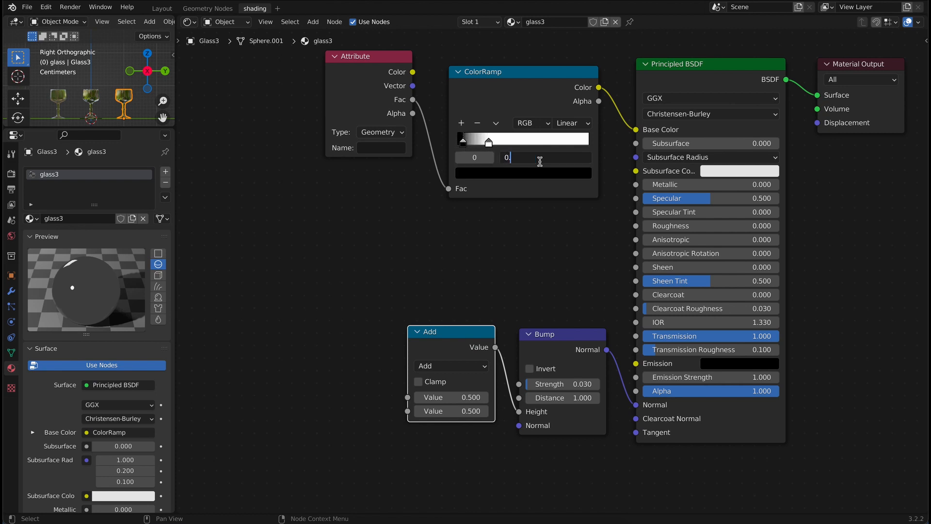
type("035")
key("Return")
scroll(543, 242, "up", 2)
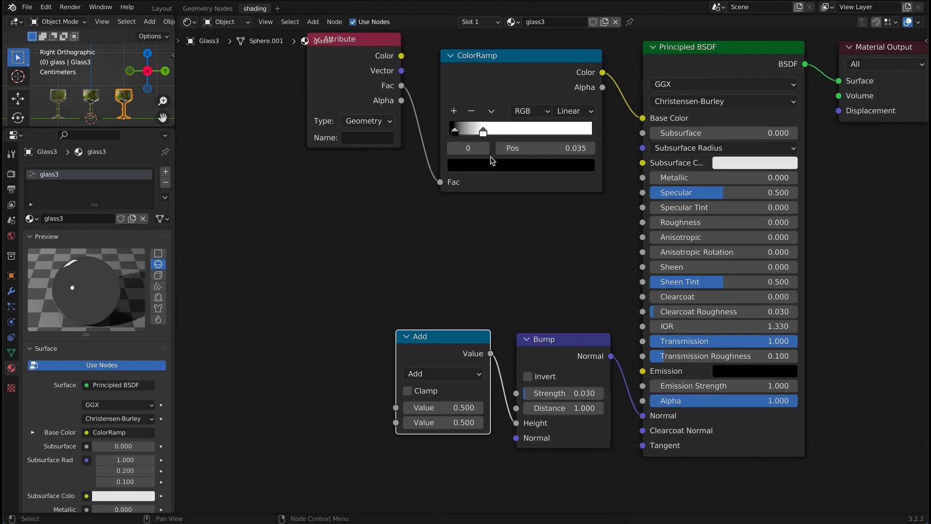
left_click_drag(483, 134, 478, 134)
Step: Change the colour of the ColorRamp's black stop to dark grey, hex 595959
left_click(454, 147)
left_click(560, 170)
left_click_drag(564, 277, 564, 244)
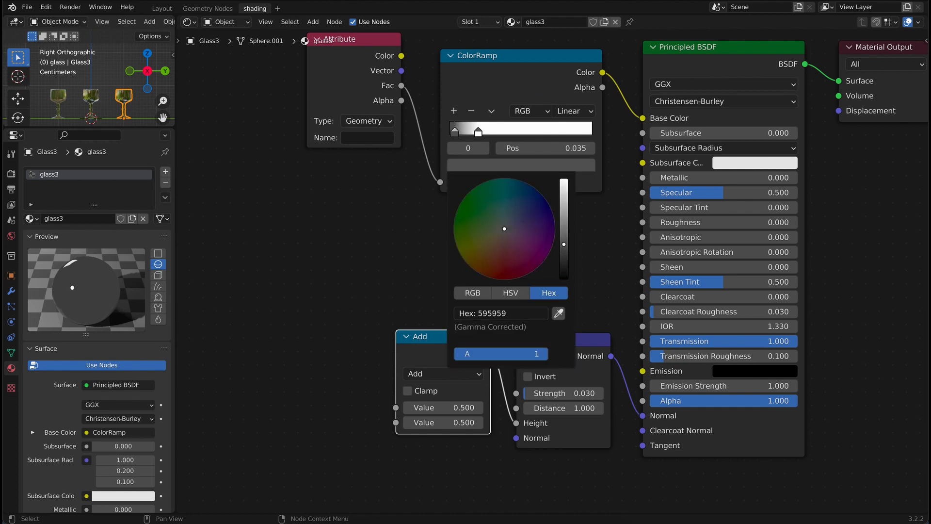
left_click(357, 219)
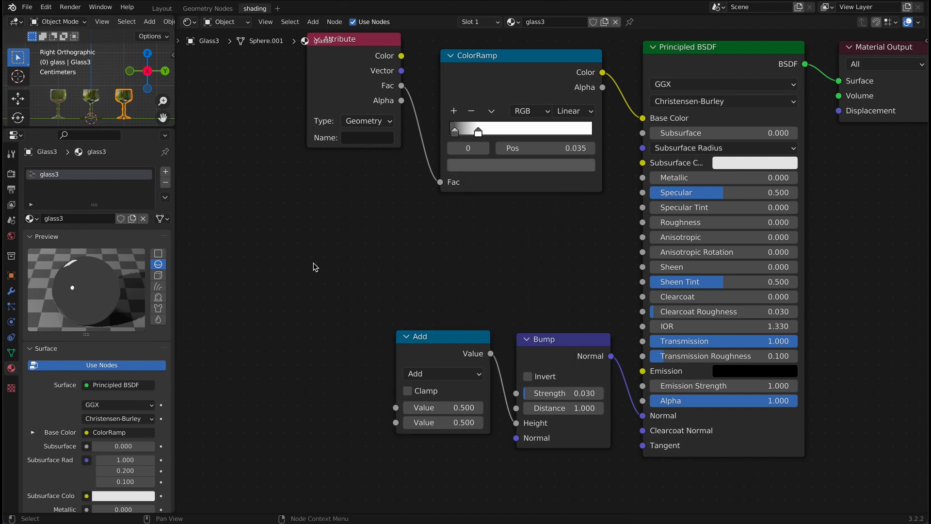
Step: Add a Musgrave Texture node in front of the Math Add node
left_click(313, 22)
type("m")
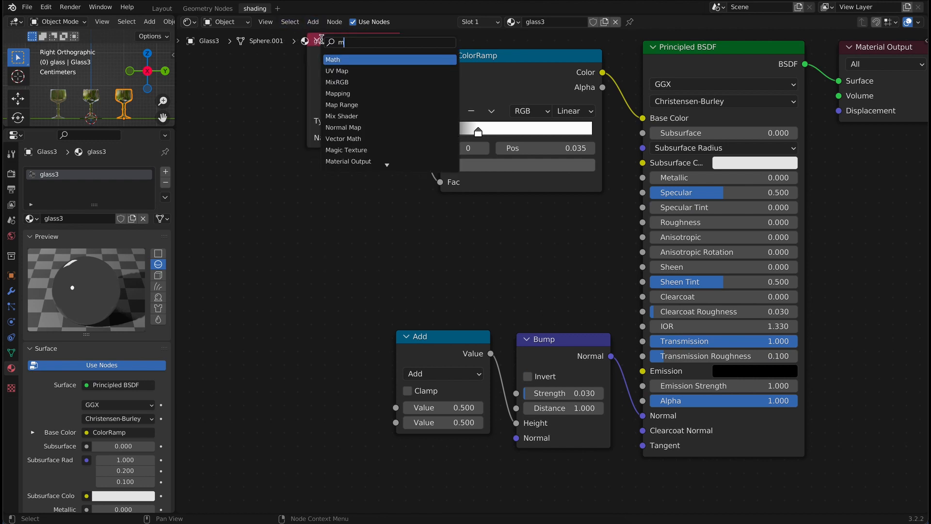
type("u")
left_click(382, 60)
left_click(338, 239)
Step: Duplicate the Musgrave Texture below the original and link both Height outputs to the Math Add node's two Value inputs
scroll(407, 265, "down", 5)
middle_click_drag(412, 267, 516, 243)
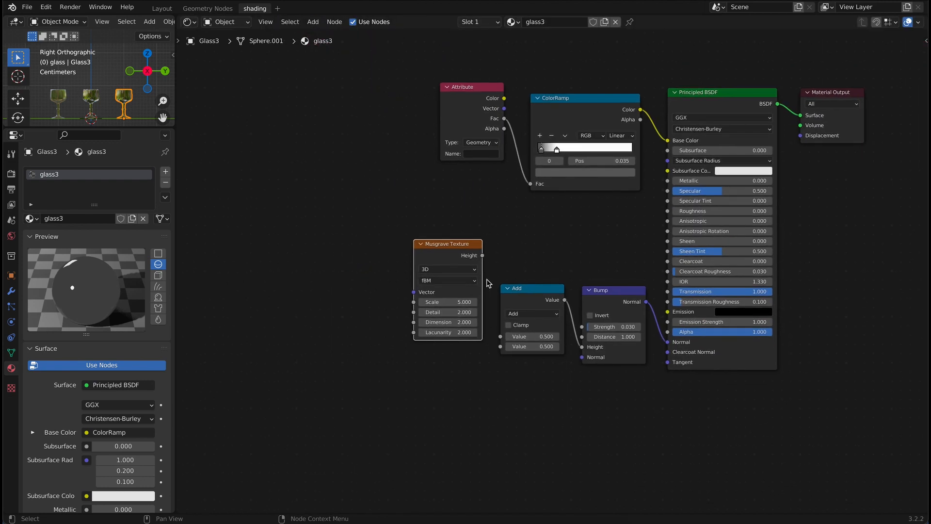
key("shift+d")
left_click(460, 364)
scroll(469, 282, "up", 1)
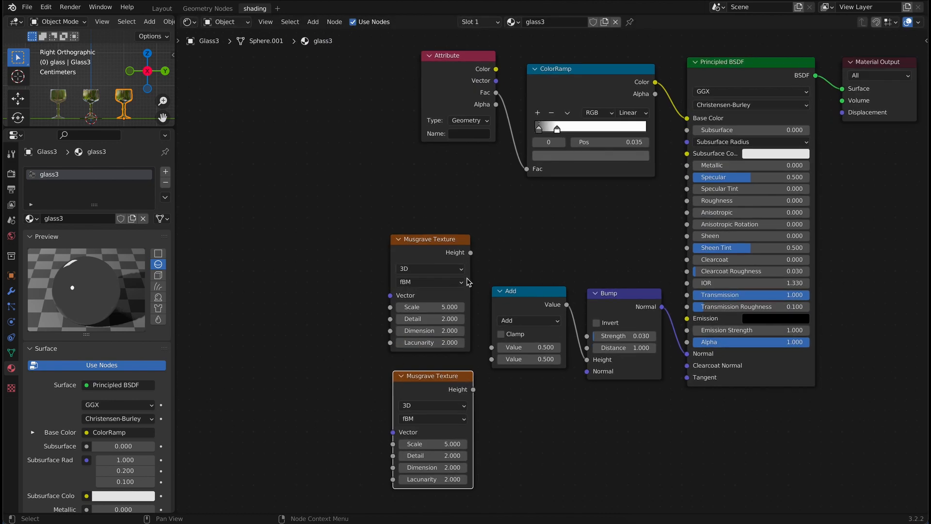
left_click_drag(471, 252, 491, 347)
left_click_drag(473, 390, 491, 359)
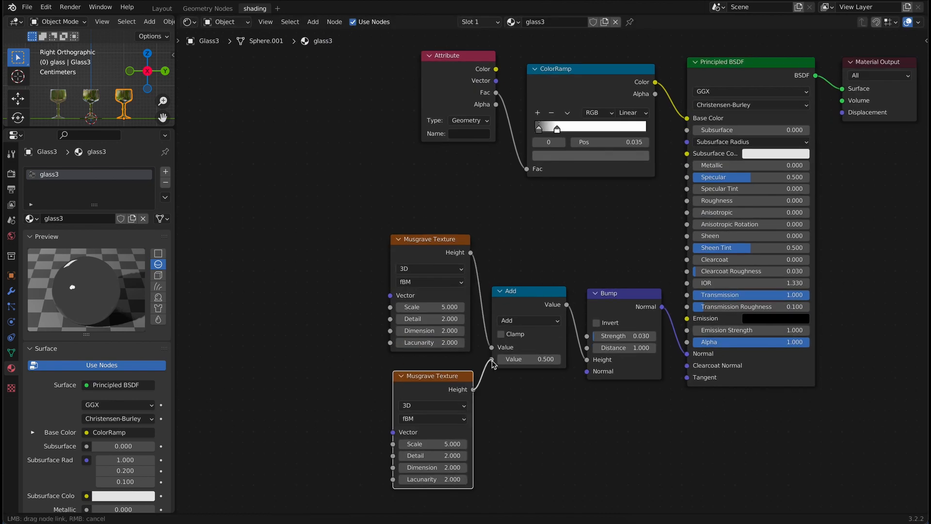
Step: Add a Mapping node in front of the two Musgrave Texture nodes
left_click(313, 21)
type("ma")
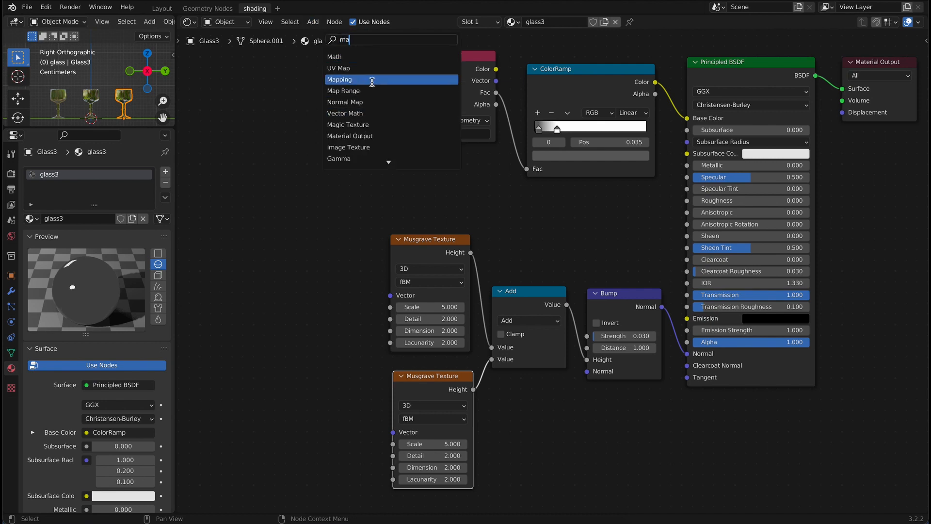
left_click(372, 79)
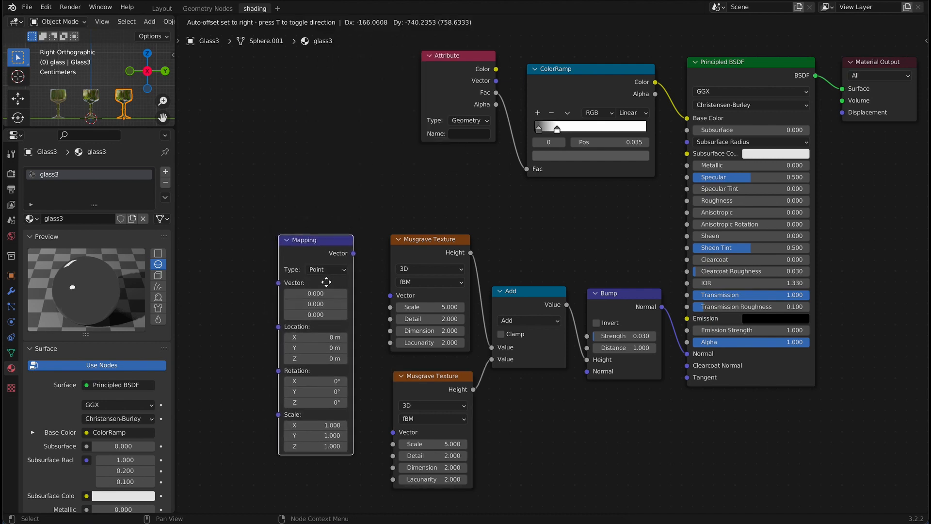
left_click(326, 277)
Step: Link the Mapping node's Vector output to the Vector inputs of both Musgrave Texture nodes
scroll(327, 276, "up", 1)
middle_click_drag(326, 276, 458, 199)
left_click_drag(434, 183, 483, 229)
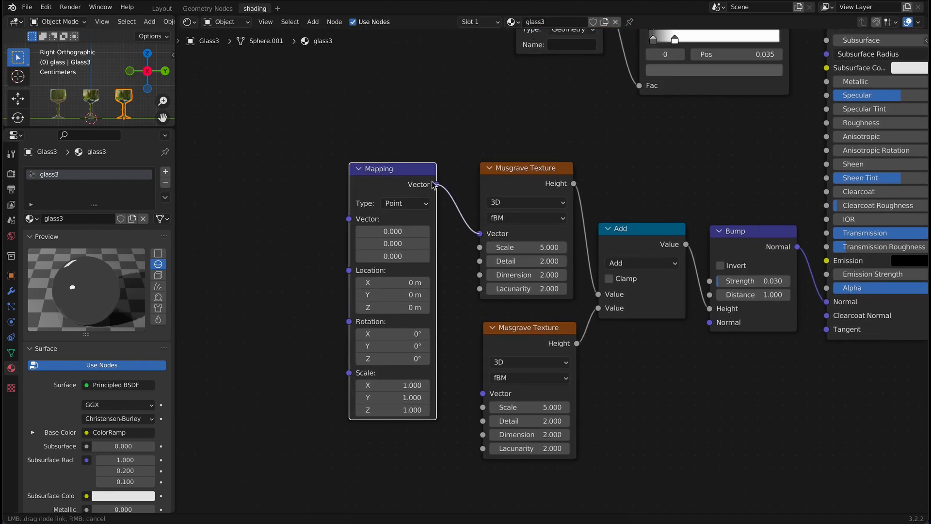
left_click_drag(433, 184, 483, 393)
left_click_drag(414, 178, 416, 178)
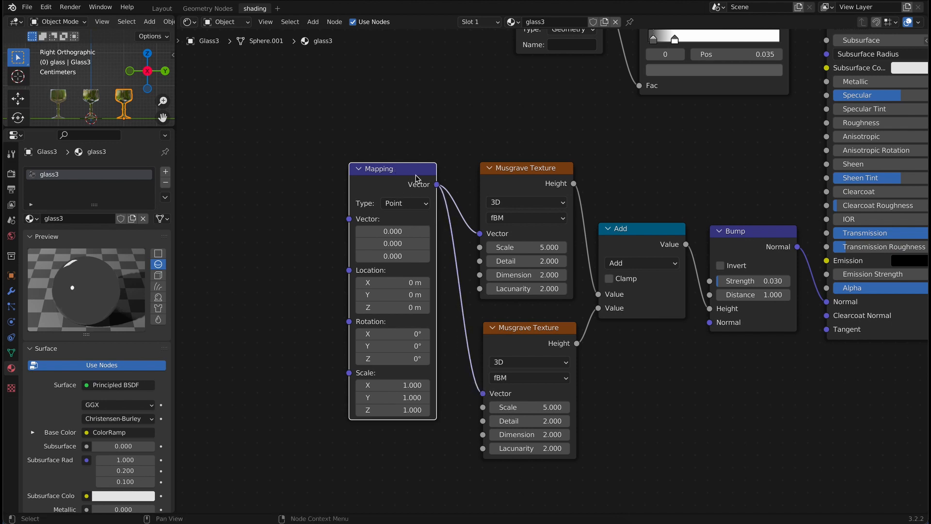
Step: Add a Texture Coordinate node in front of the Mapping node
left_click(313, 22)
type("te")
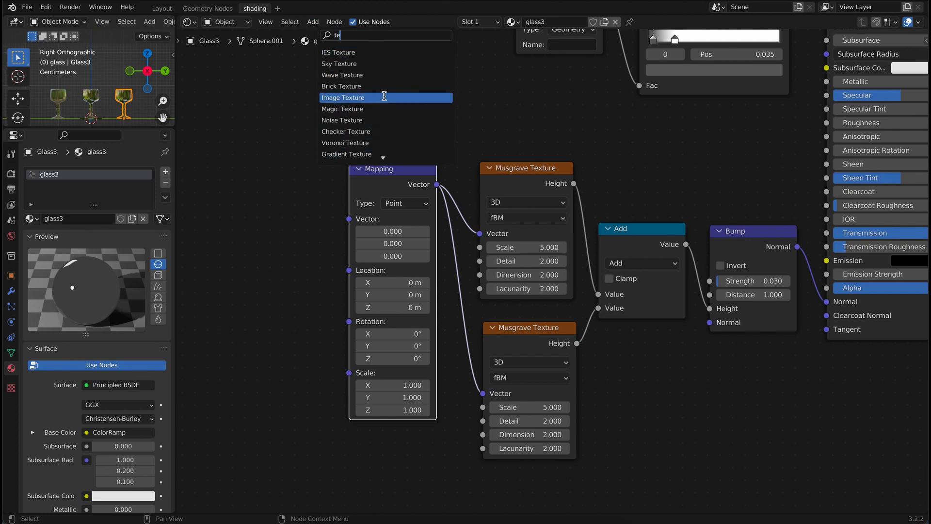
type("x")
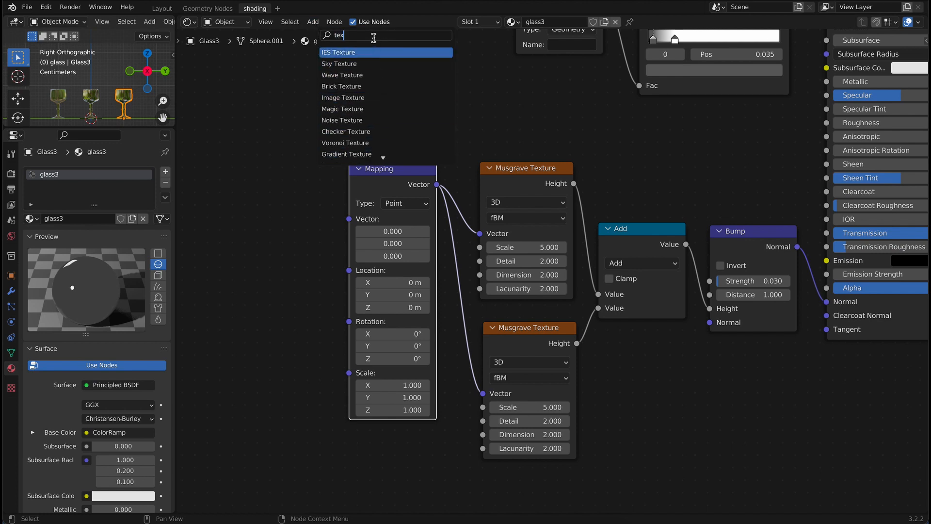
type("c")
left_click(377, 52)
left_click(196, 209)
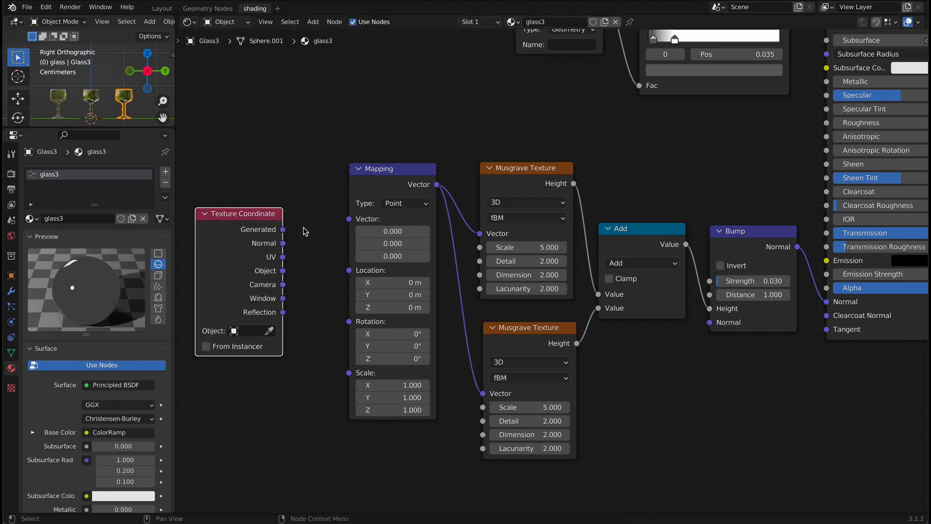
Step: Link the Texture Coordinate's Object output to the Mapping node's Vector input, and set the Musgrave Scales to 10 (upper) and 20 (lower)
mouse_move(281, 275)
left_mouse_down()
mouse_move(309, 237)
mouse_move(303, 245)
mouse_move(351, 217)
left_mouse_up()
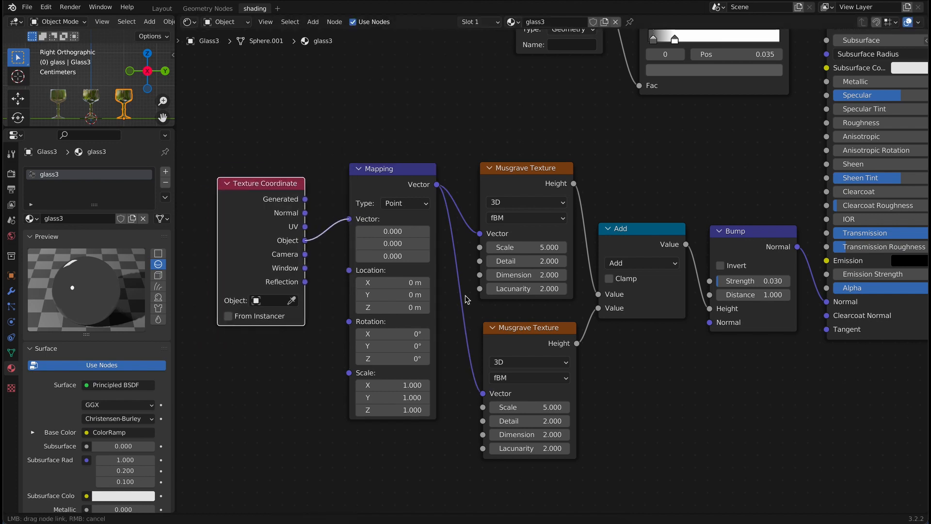
left_click(548, 247)
type("10")
key("Tab")
type("2")
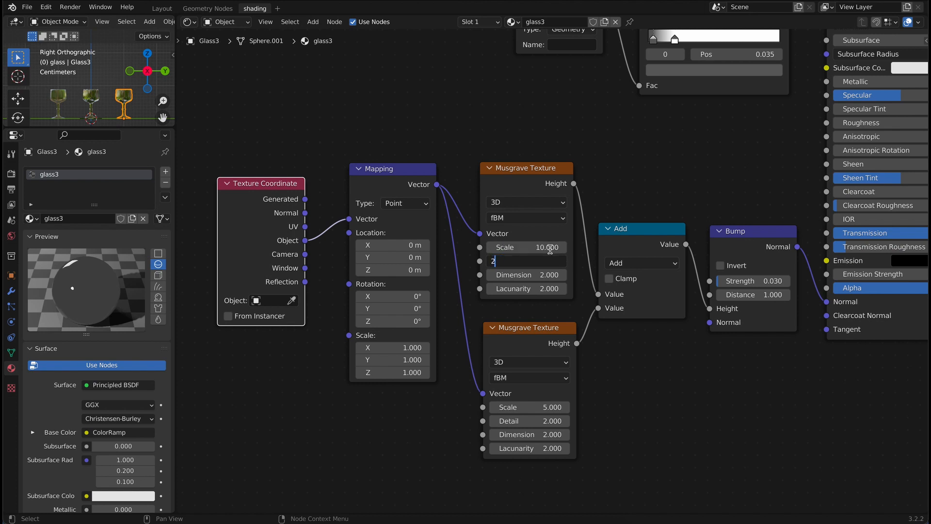
key("Return")
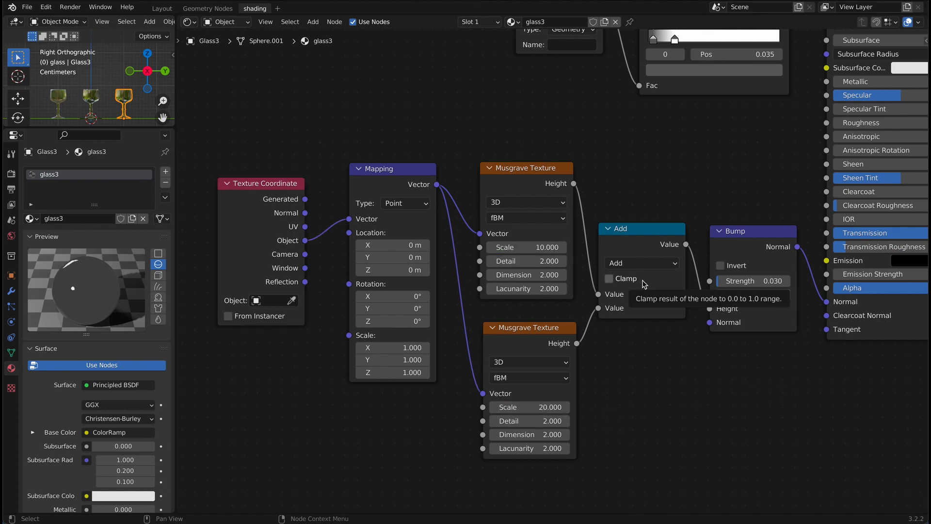
Step: Delete the Attribute node connected to the ColorRamp's Fac input
scroll(711, 224, "down", 4)
middle_click_drag(686, 212, 662, 315)
scroll(662, 315, "up", 2)
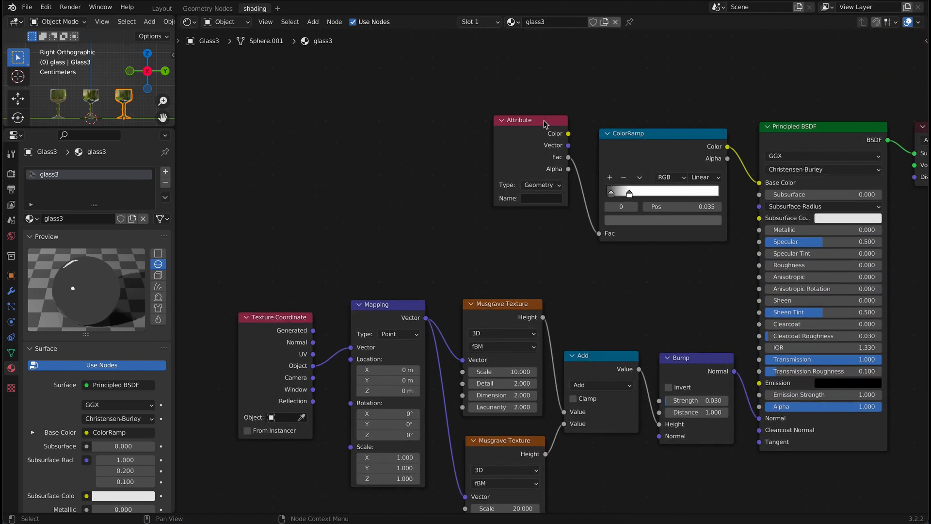
key("x")
middle_click_drag(662, 284, 621, 265)
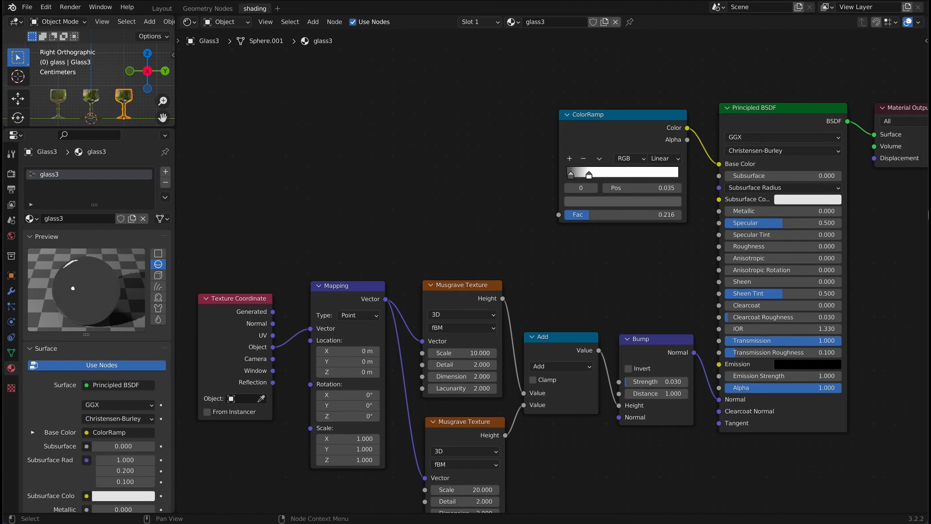
Step: Return to the Layout workspace, deselect Glass3, and examine the three finished glasses in perspective and from the right side
left_click(161, 8)
left_click_drag(635, 117, 682, 155)
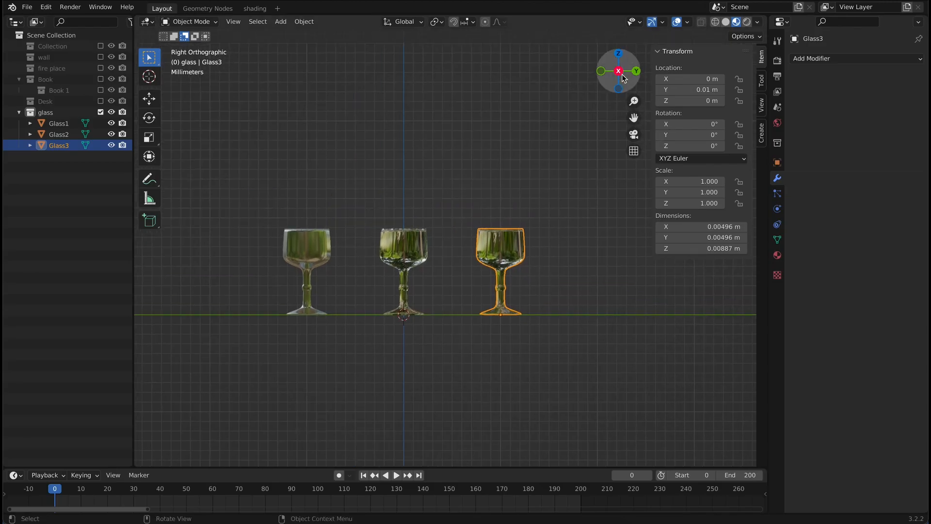
left_click_drag(622, 76, 619, 170)
scroll(499, 115, "up", 3)
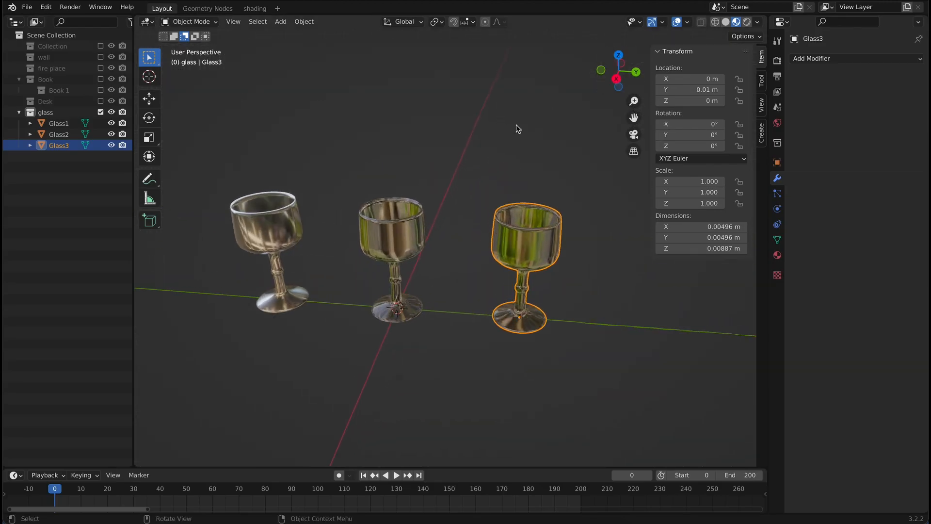
left_click(516, 125)
left_click(616, 78)
scroll(628, 124, "down", 3)
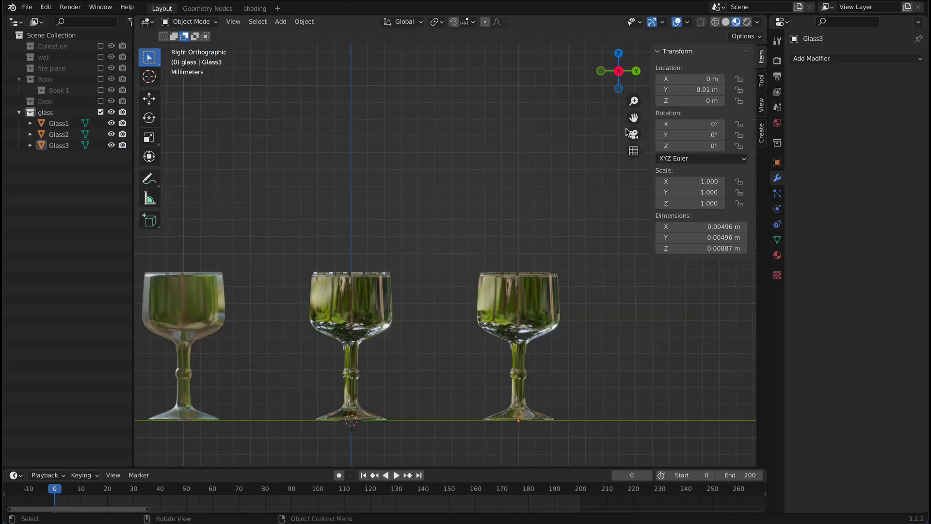
left_click_drag(626, 128, 633, 119)
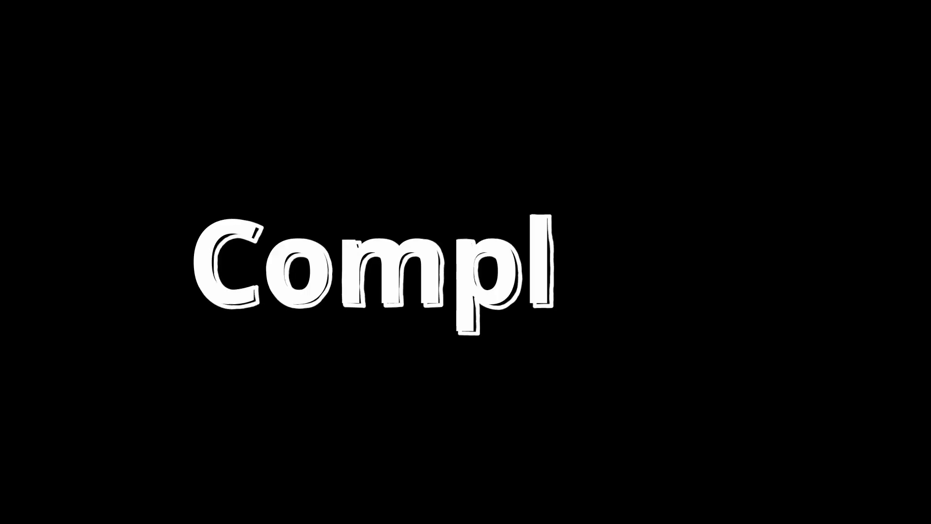